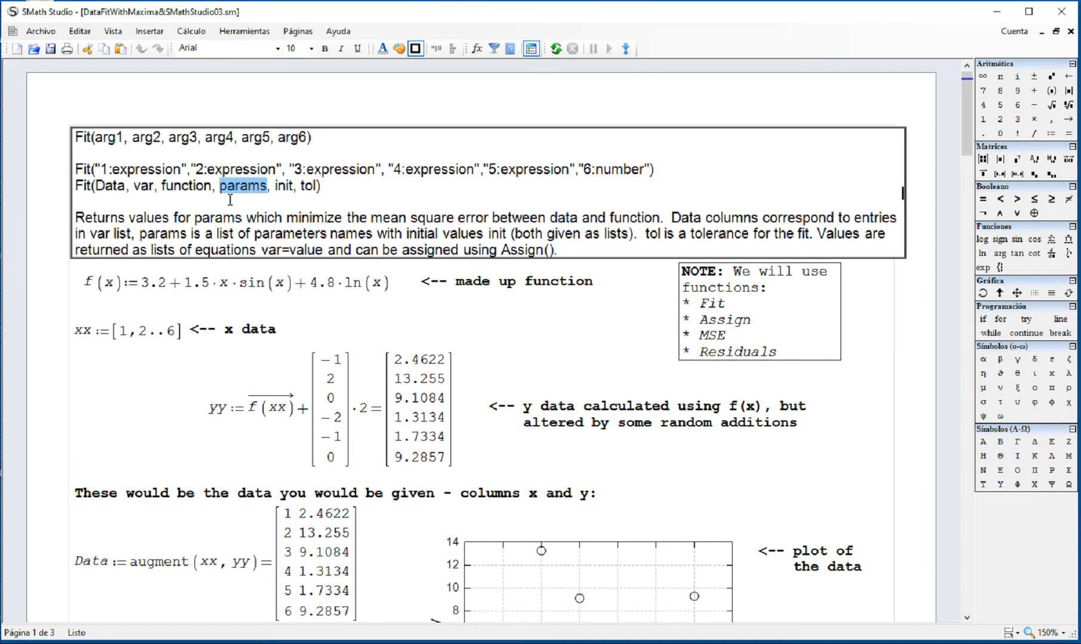
Step: Examine the Fit function's argument list and the definitions of the made-up function f(x) and the x data
double_click(283, 189)
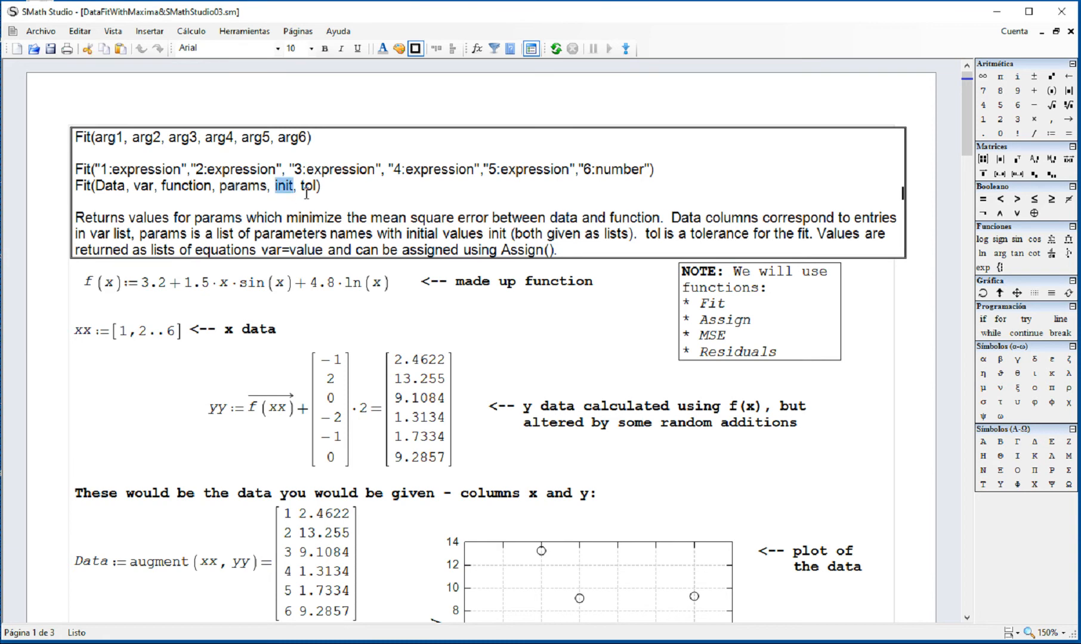
double_click(307, 188)
left_click(354, 201)
left_click_drag(215, 187, 250, 189)
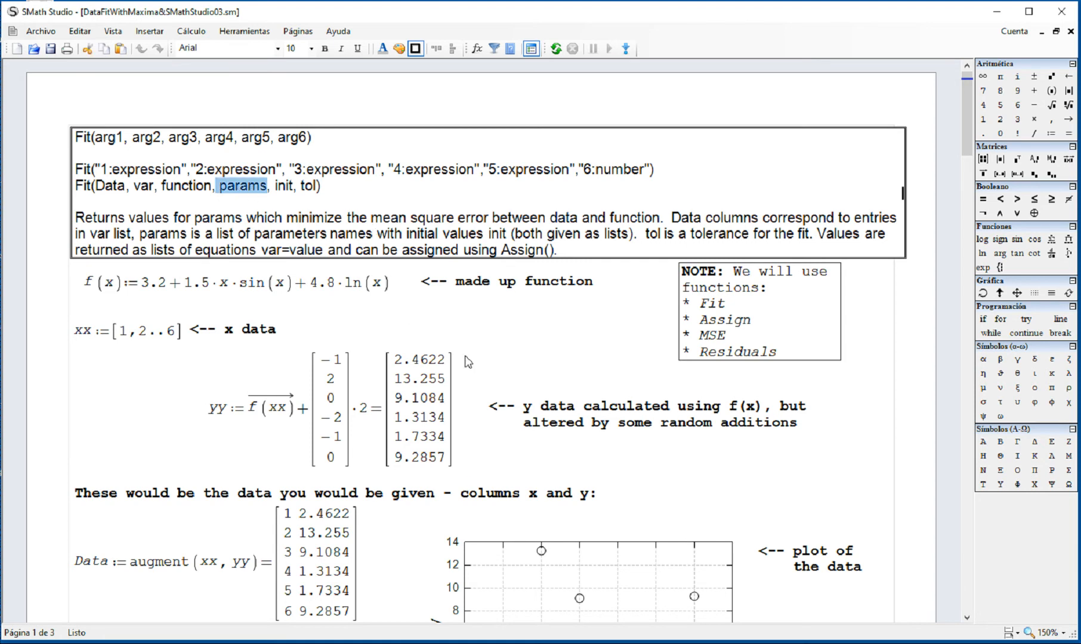
left_click_drag(457, 282, 596, 282)
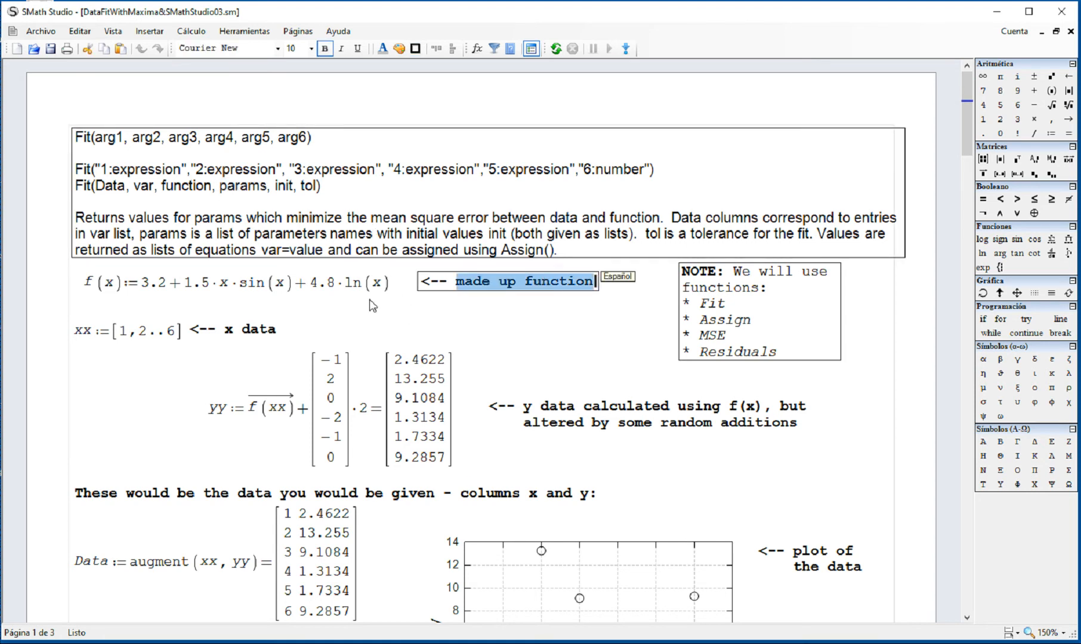
left_click_drag(385, 287, 83, 282)
left_click(118, 282)
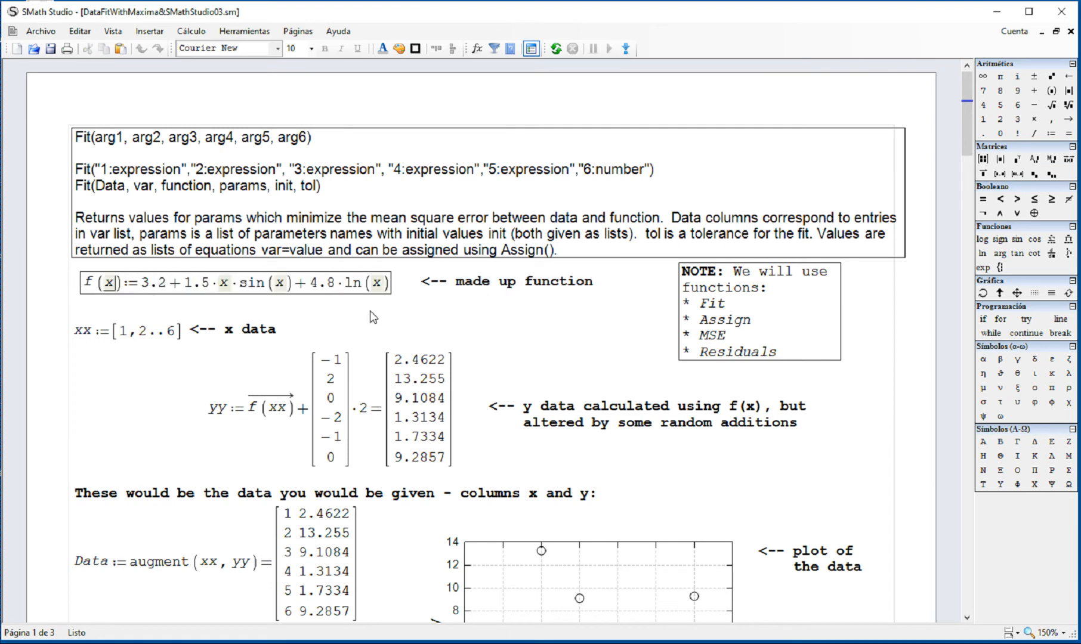
left_click_drag(185, 338, 179, 338)
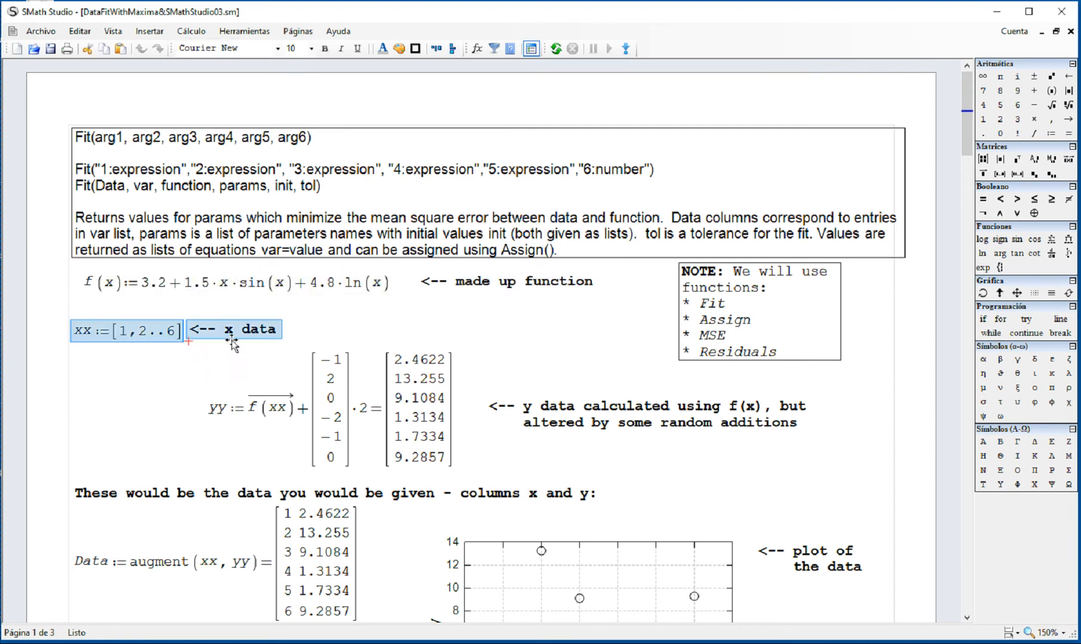
left_click_drag(292, 330, 274, 331)
Step: Evaluate the range [1,2..6] as a scratch region in the blank area beside the x data and delete it
left_click(491, 329)
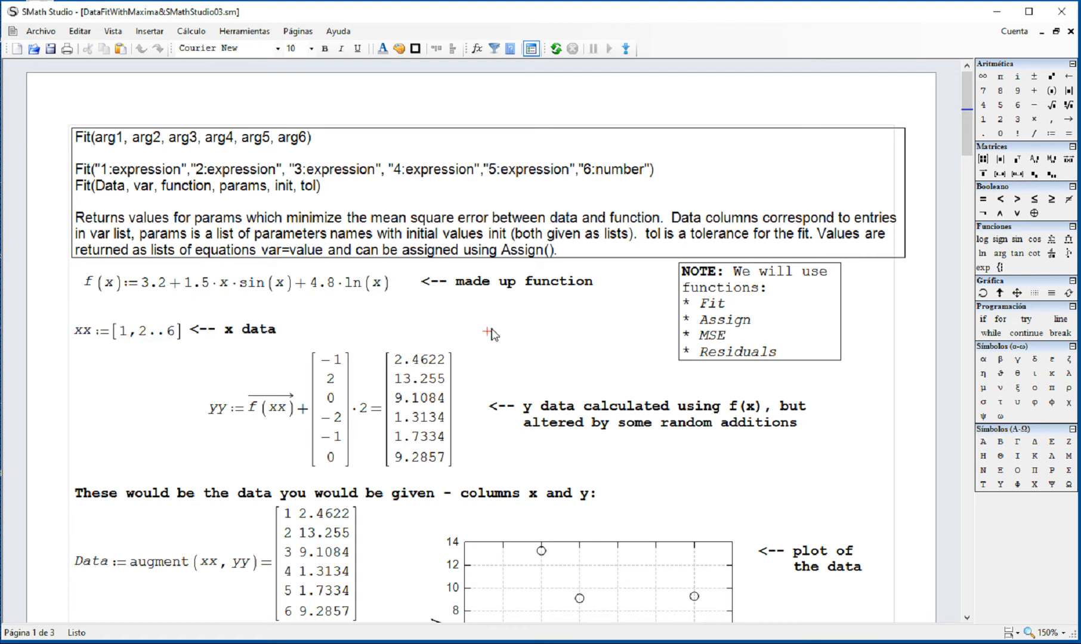
type("ra")
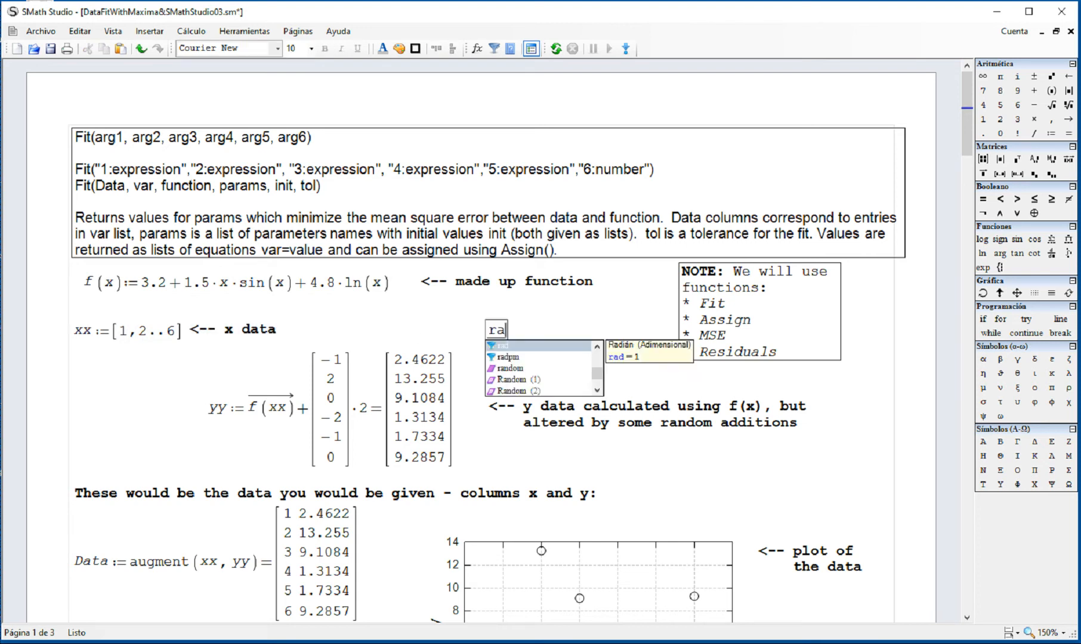
type("nge")
key("Return")
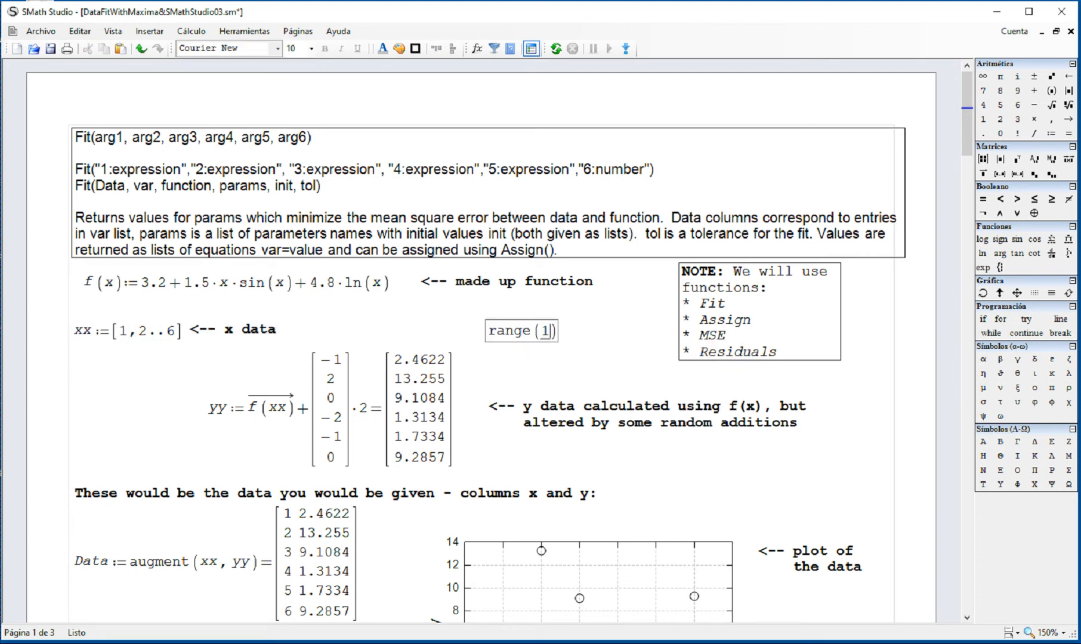
type("1,")
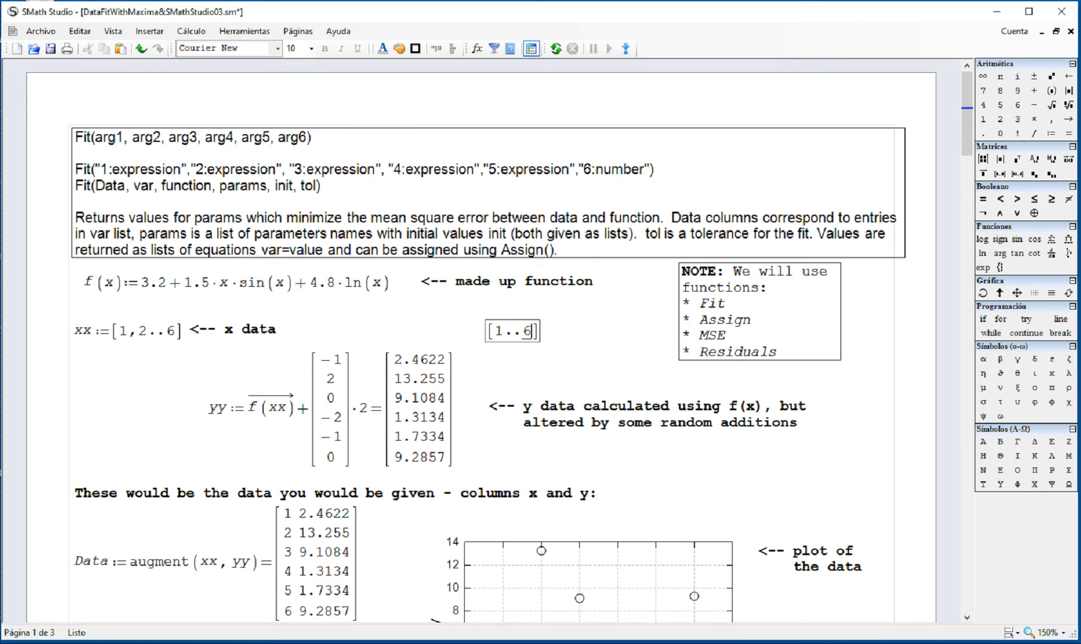
type("6,2")
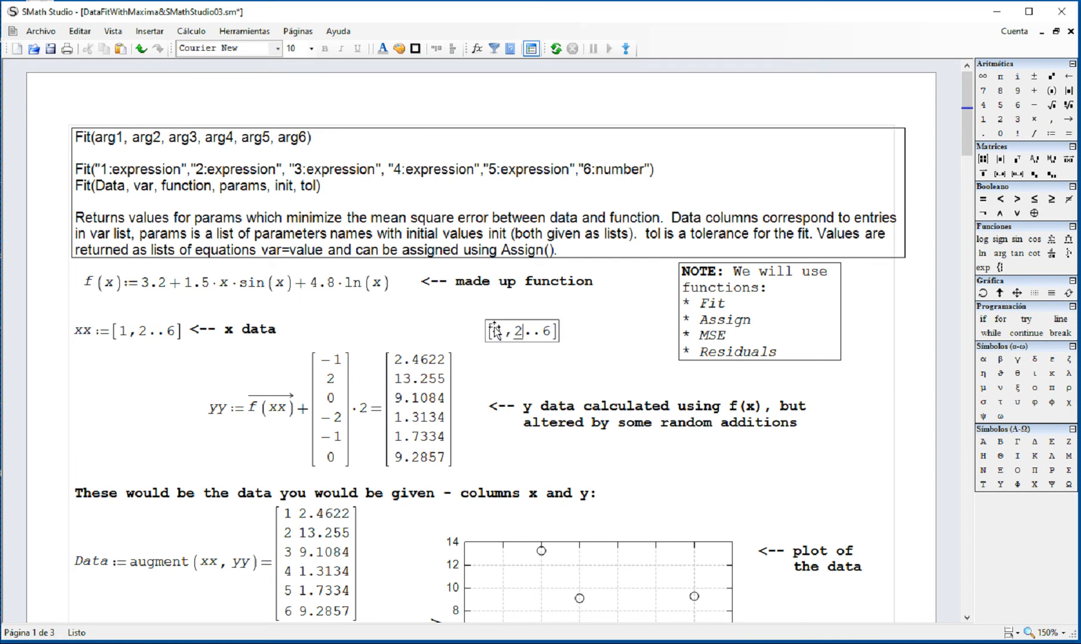
type("=")
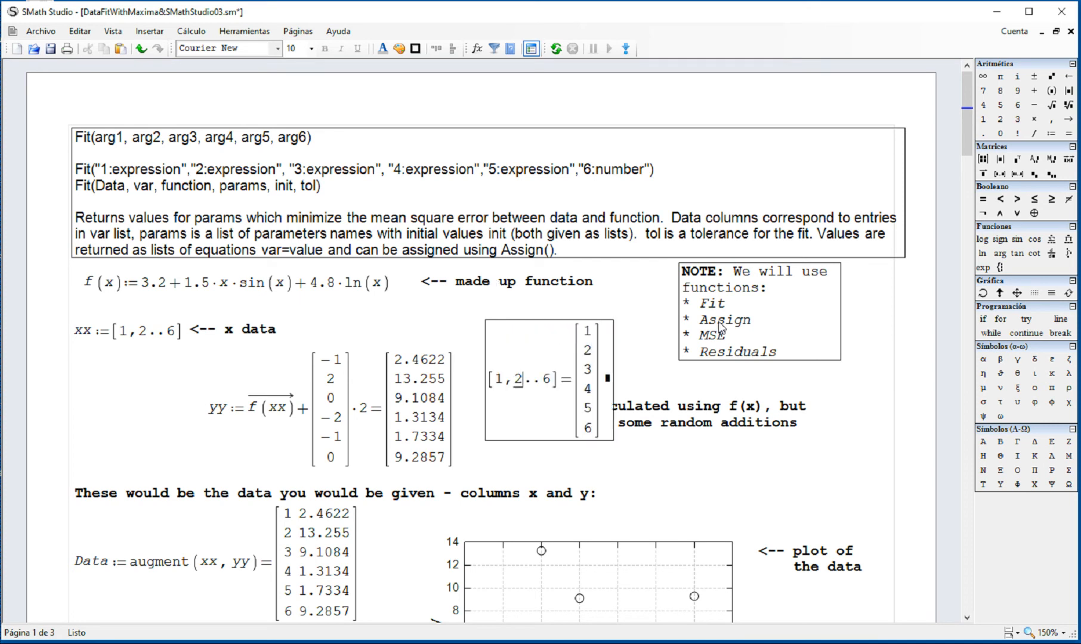
left_click_drag(621, 312, 603, 351)
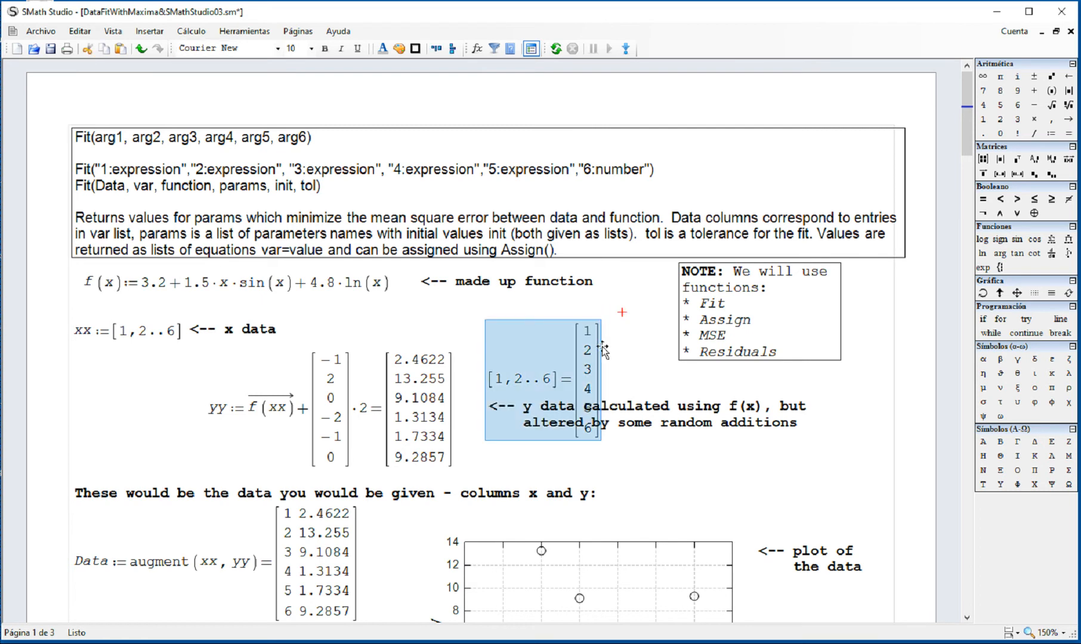
key("Delete")
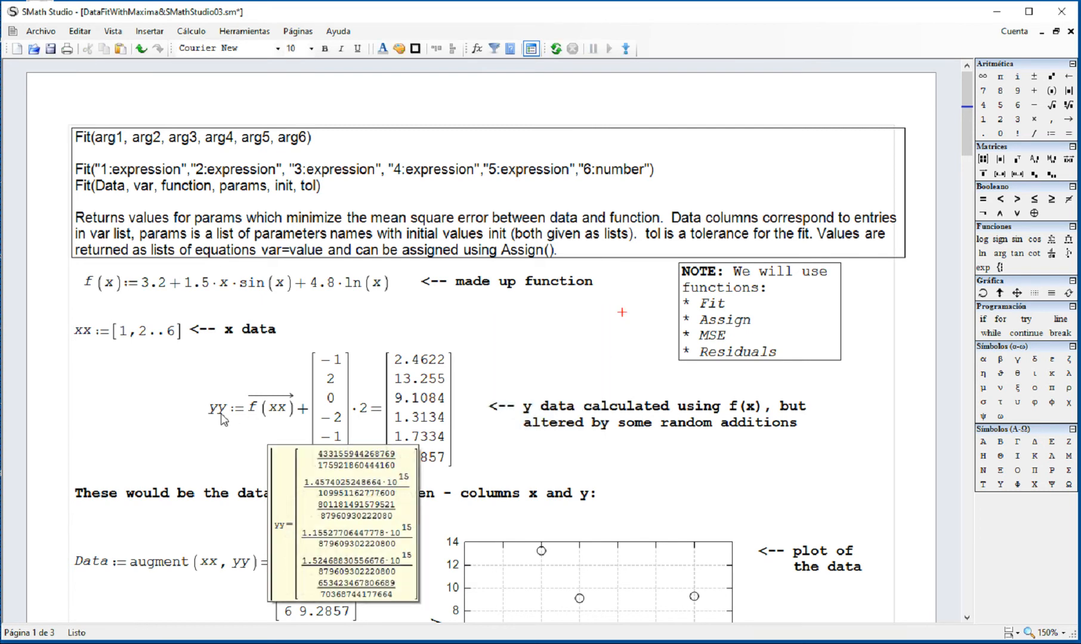
Step: Examine how yy is calculated from the vectorized f(xx) and the added offset vector multiplied by 2
double_click(221, 412)
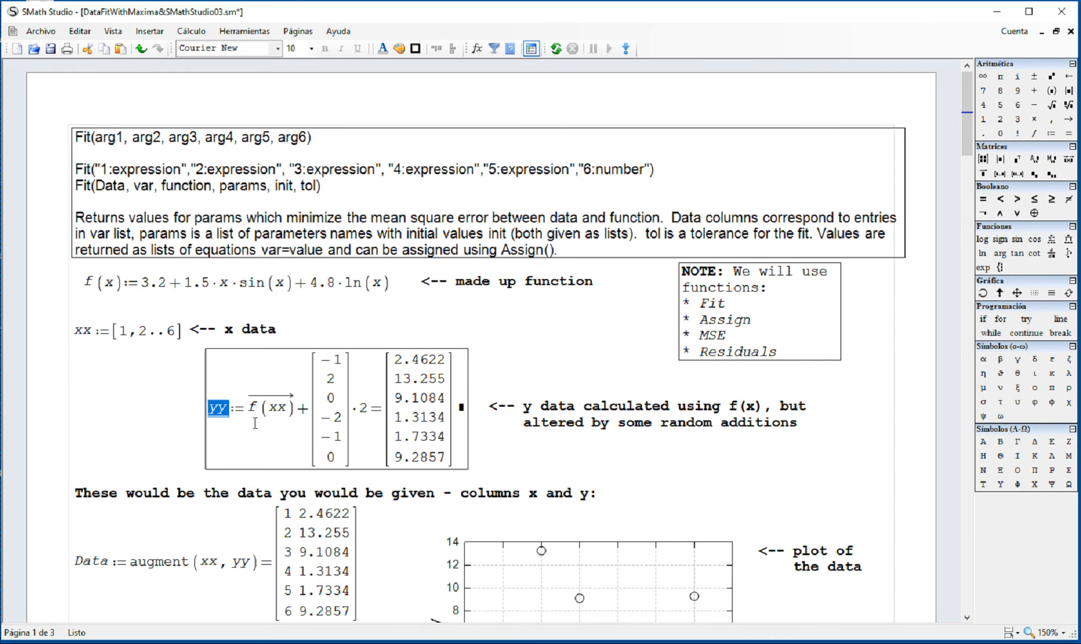
left_click_drag(255, 411, 292, 407)
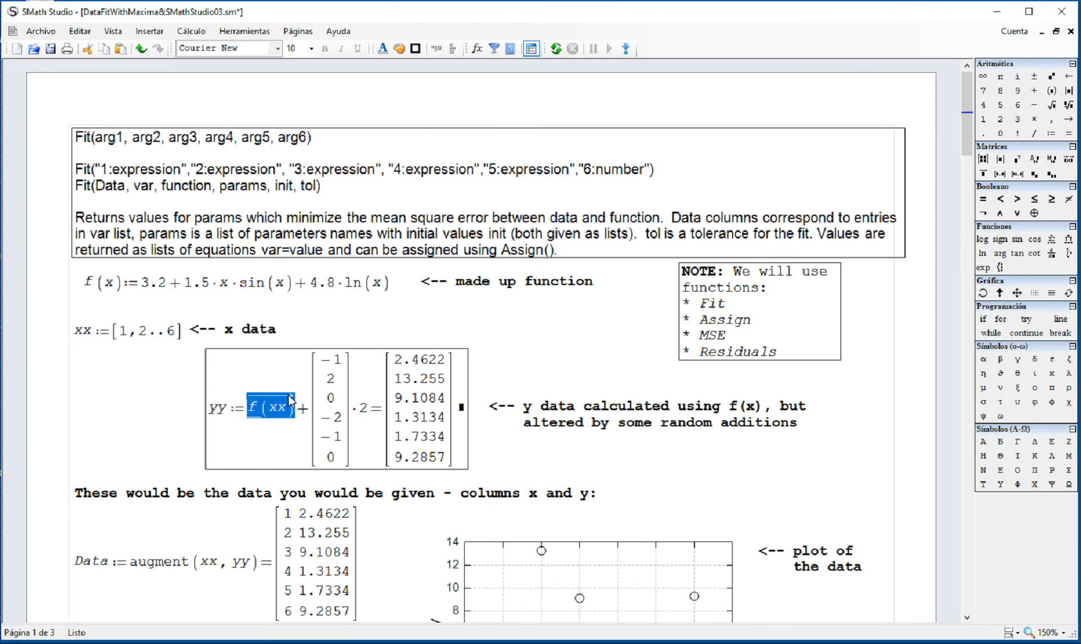
left_click_drag(304, 302, 273, 297)
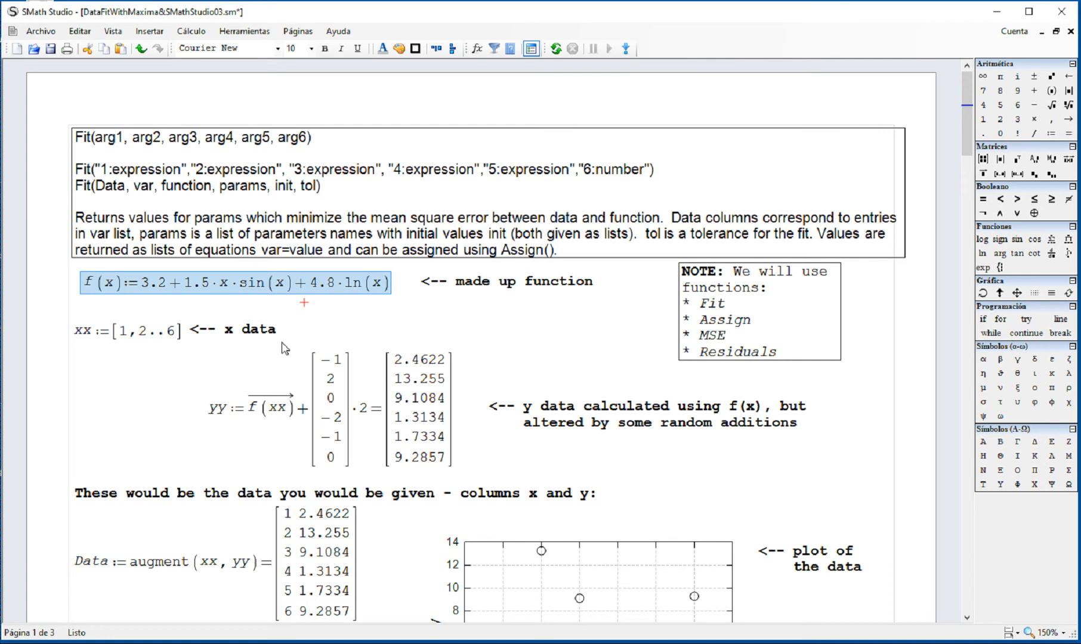
left_click_drag(310, 382, 358, 403)
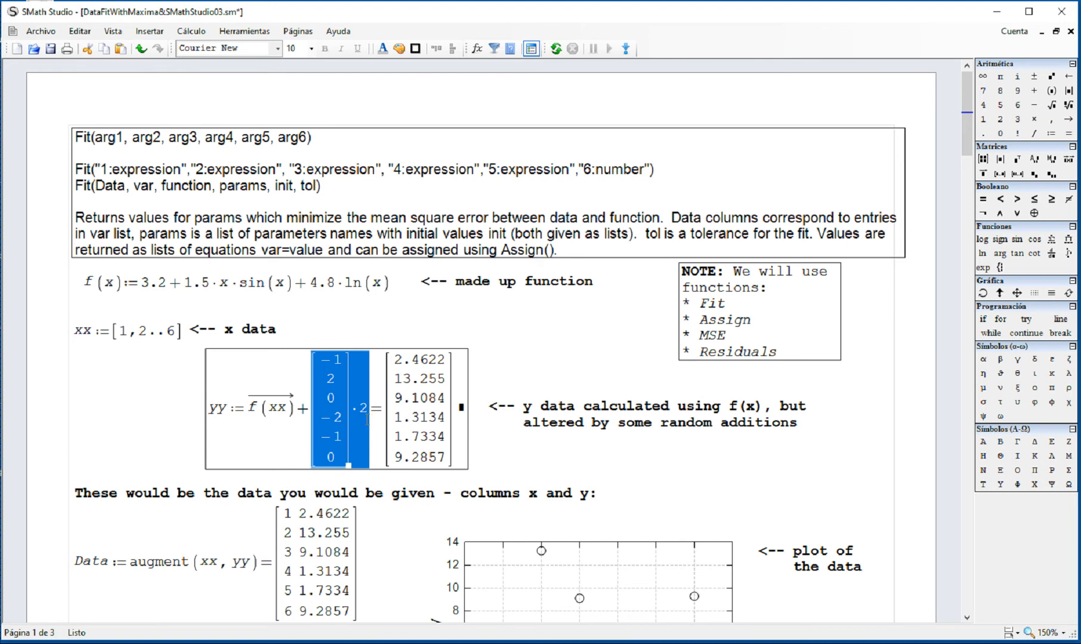
left_click_drag(295, 417, 119, 282)
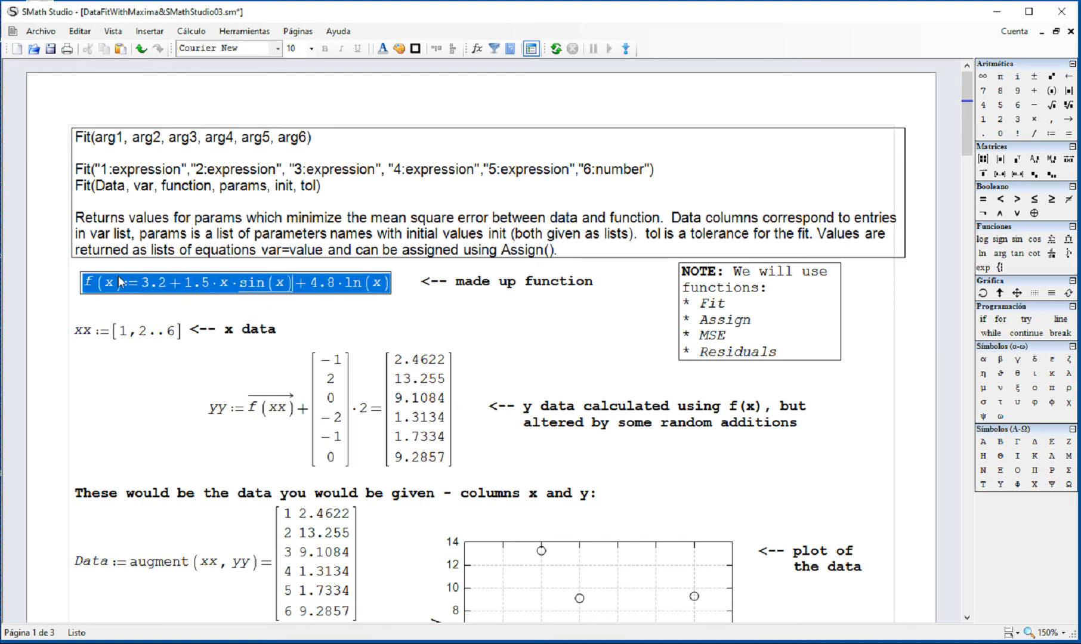
left_click_drag(388, 405, 434, 412)
left_click(583, 350)
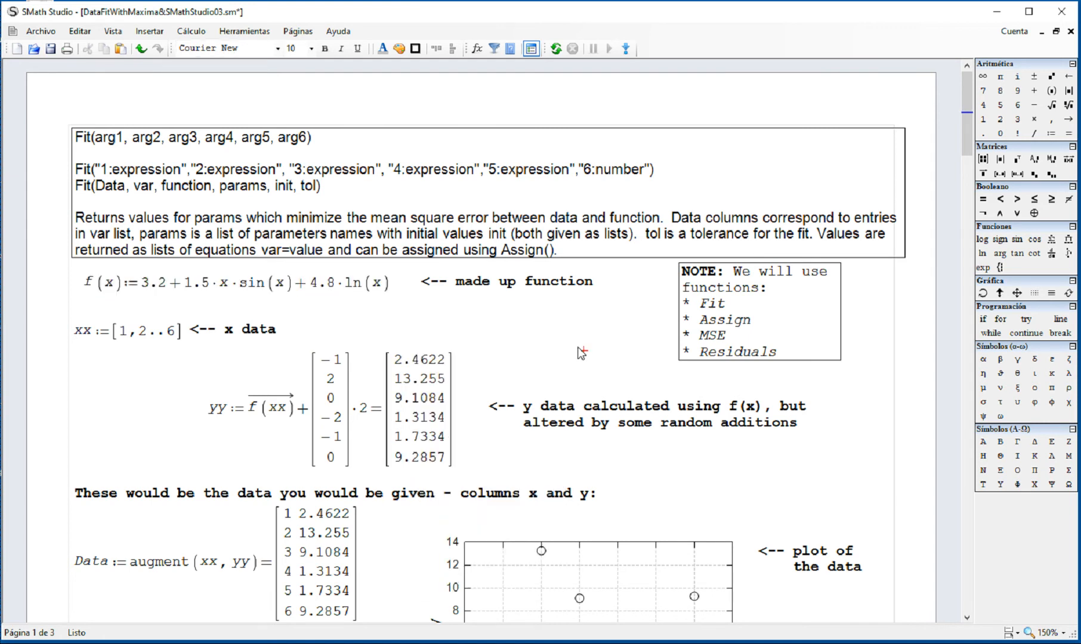
Step: Examine the Data matrix built with augment(xx, yy) and the plot that displays it
scroll(578, 353, "down", 3)
scroll(558, 364, "down", 3)
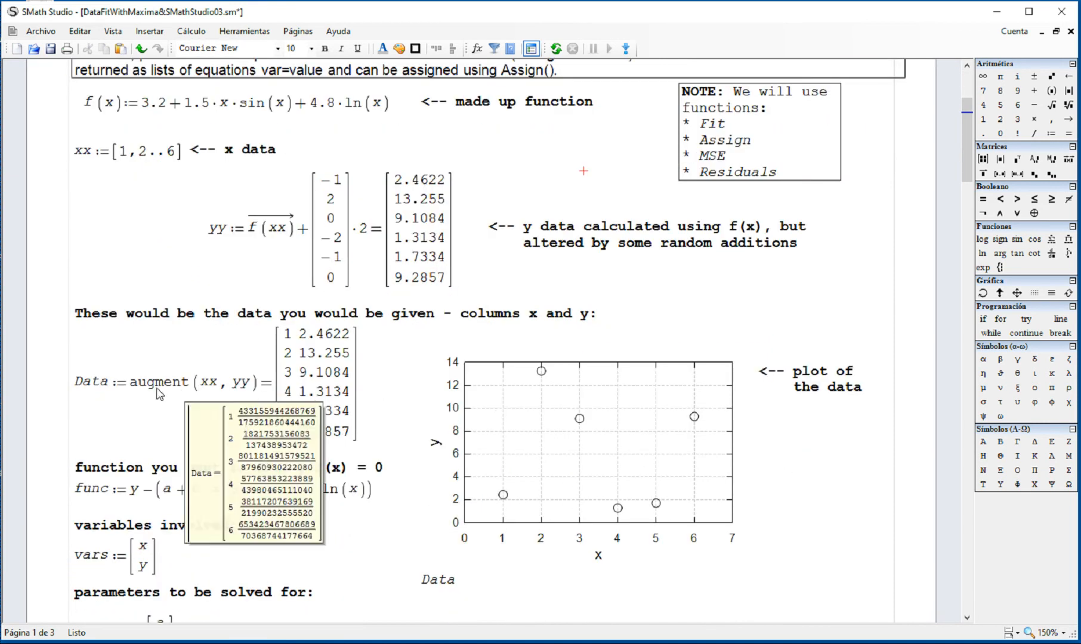
left_click_drag(139, 385, 218, 389)
left_click(291, 361)
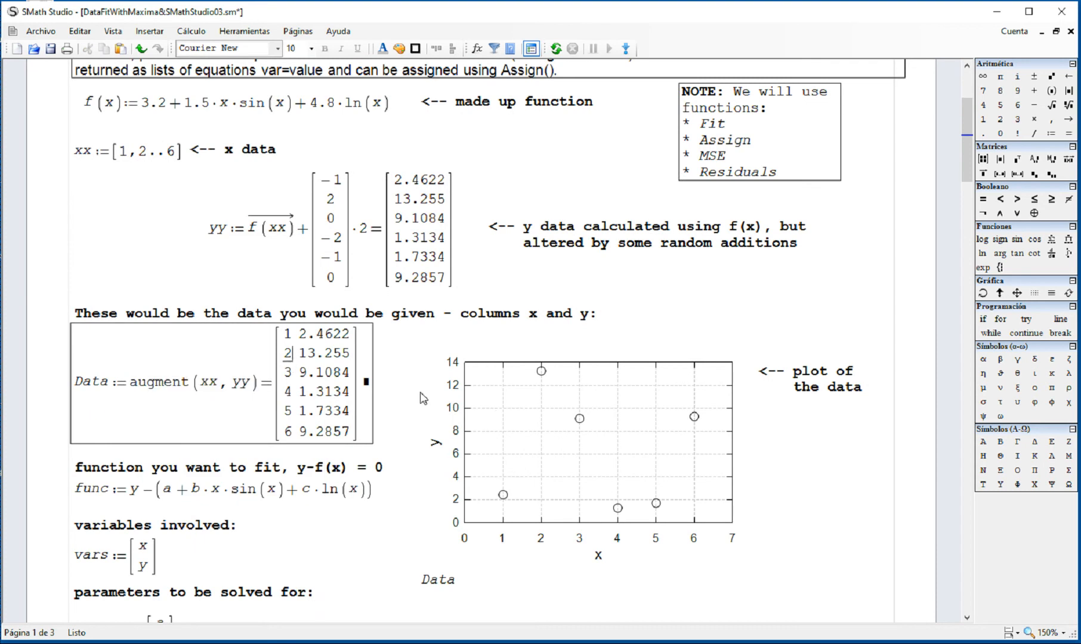
left_click_drag(447, 576, 431, 584)
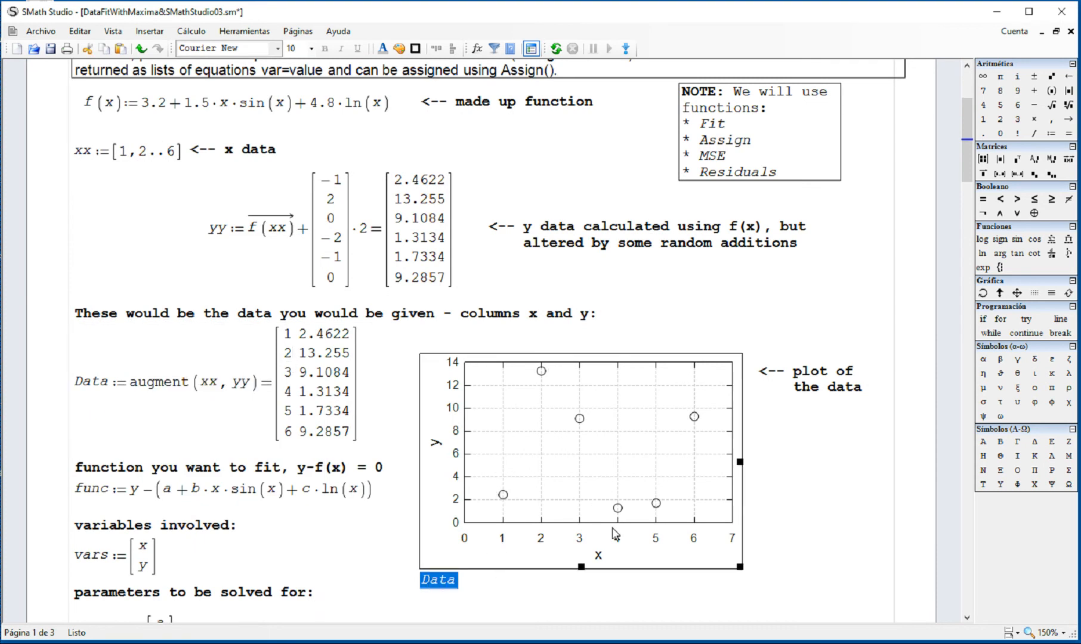
left_click_drag(850, 408, 797, 362)
left_click(787, 480)
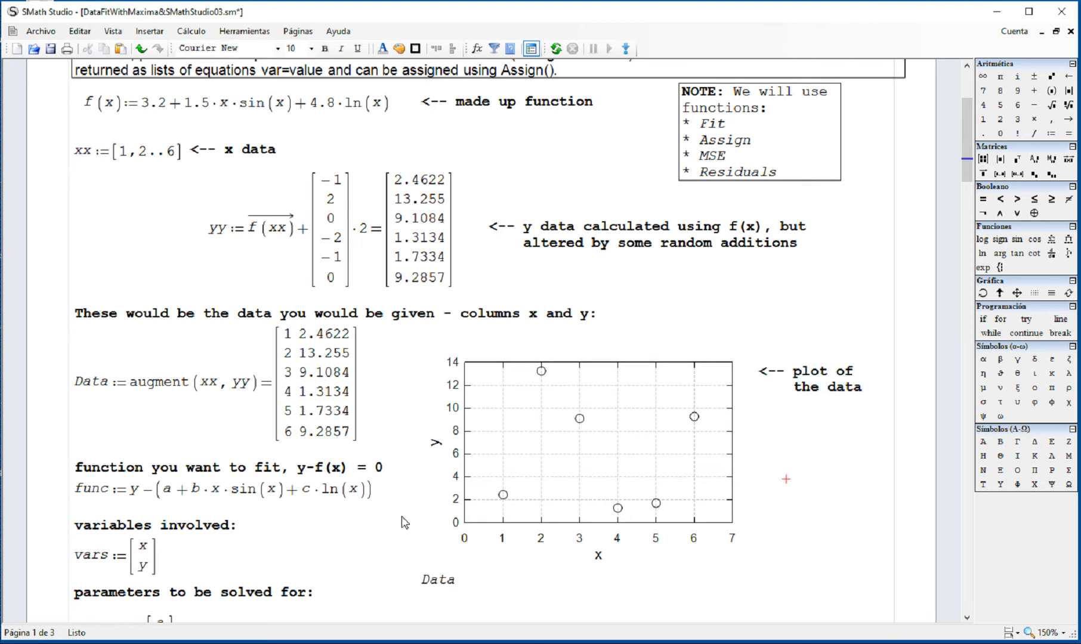
Step: Examine the func definition, comparing its y term and parenthesized model expression with the made-up function f(x)
left_click(398, 517)
scroll(400, 520, "down", 3)
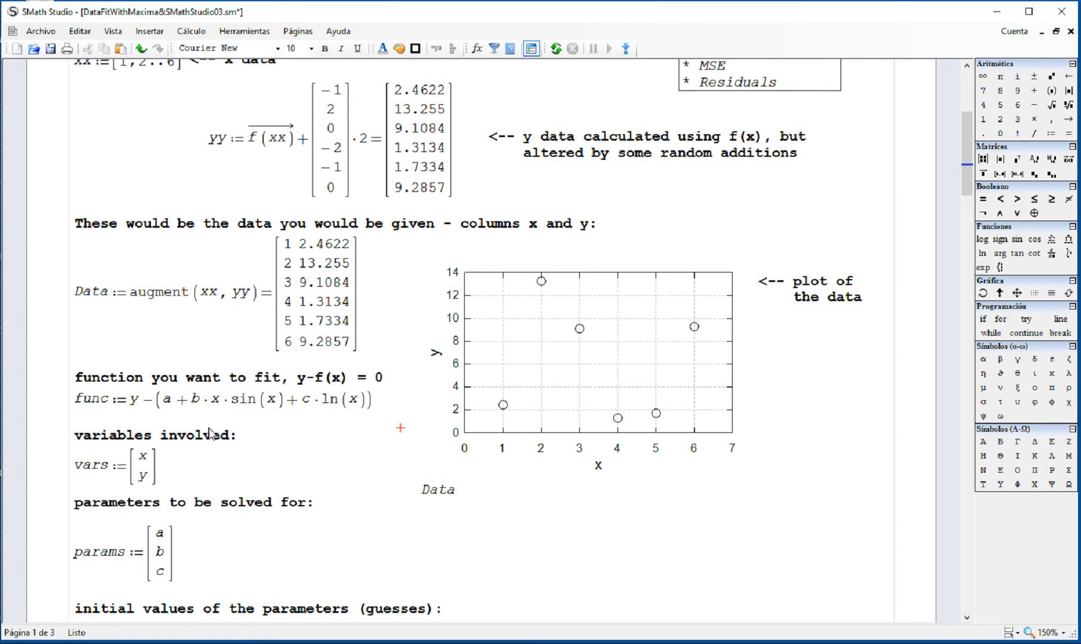
left_click_drag(167, 404, 367, 403)
scroll(256, 158, "up", 3)
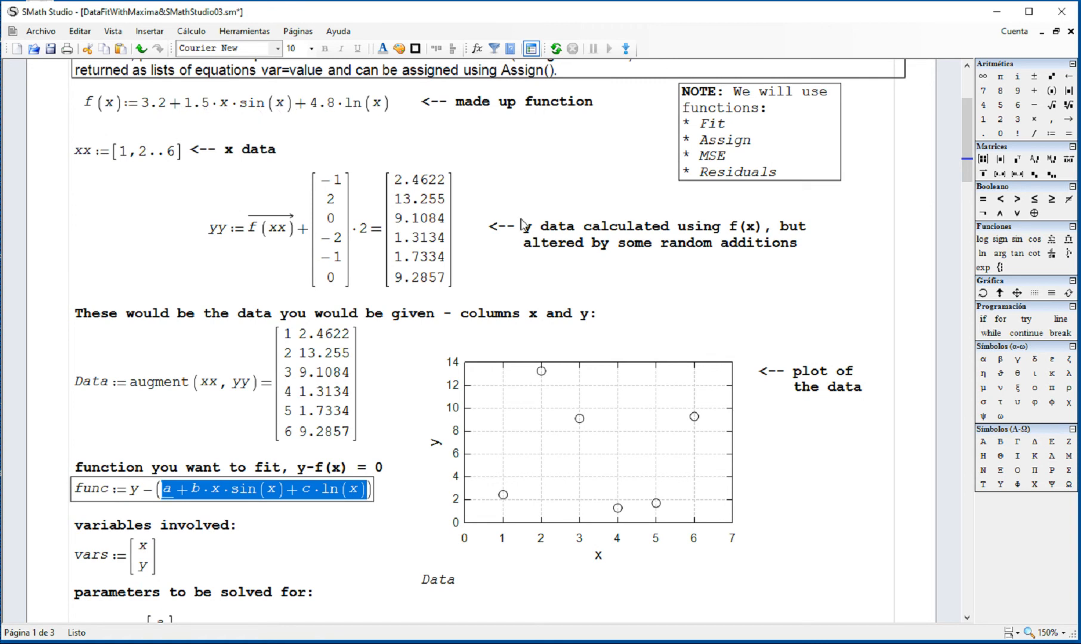
left_click(333, 536)
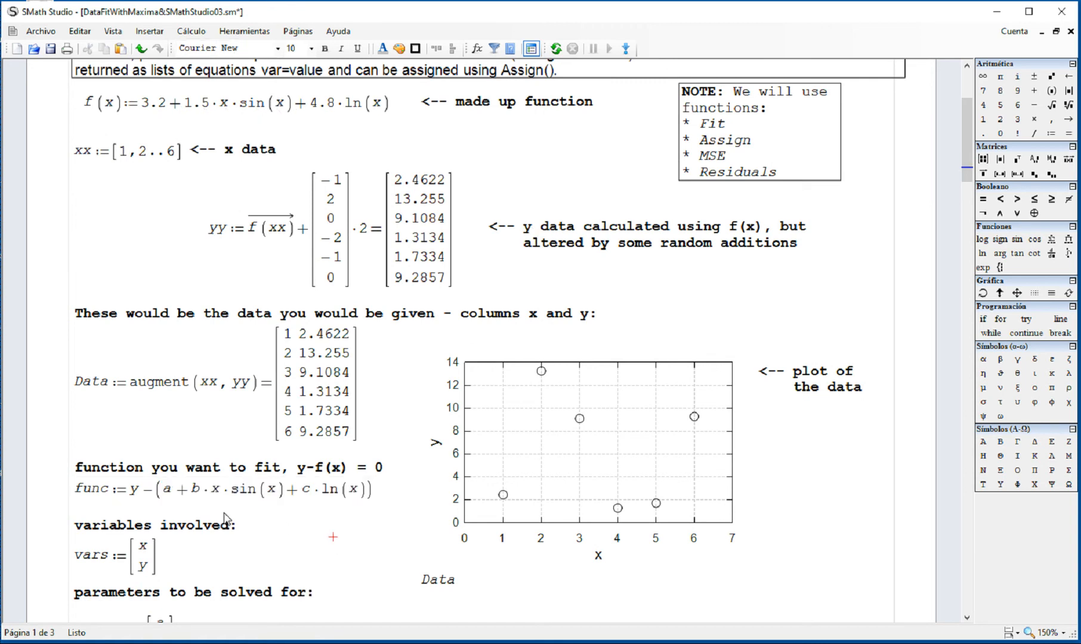
left_click(135, 495)
left_click(128, 489)
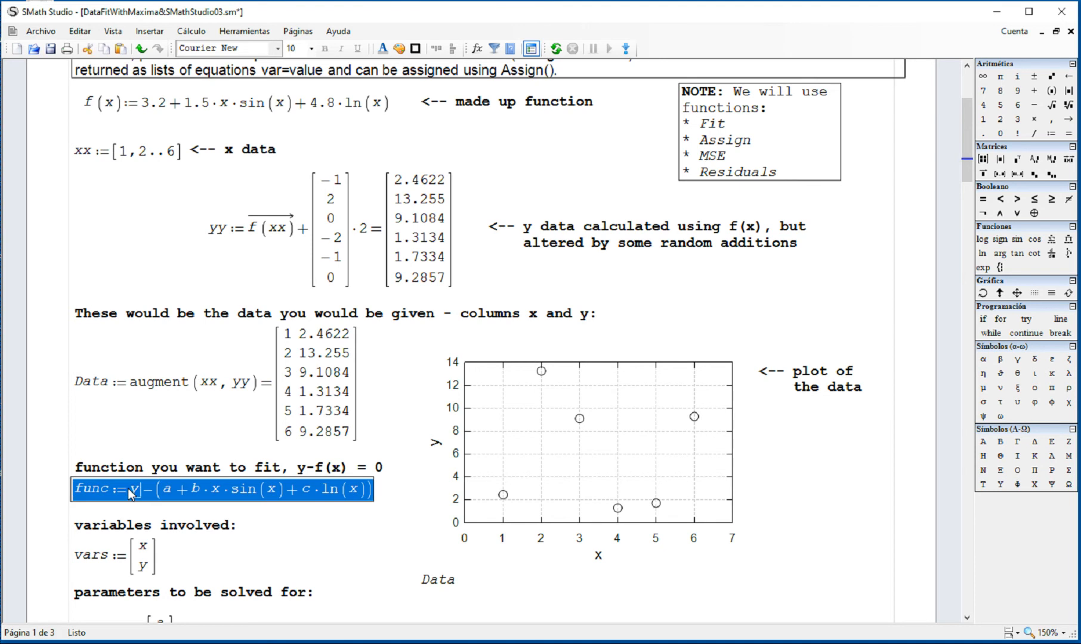
left_click_drag(161, 491, 195, 486)
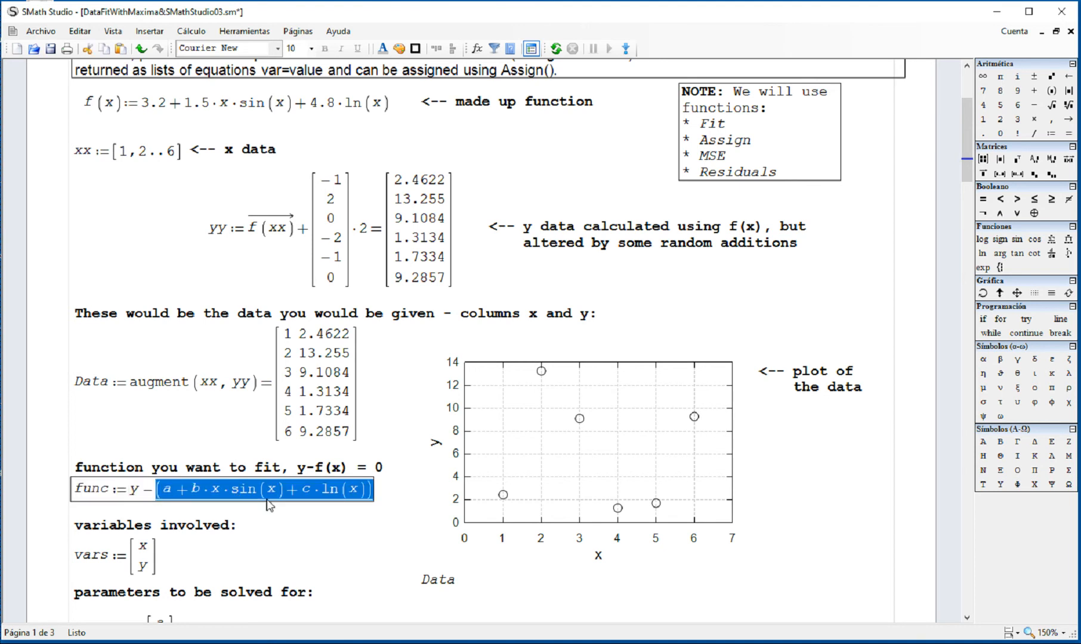
left_click(324, 517)
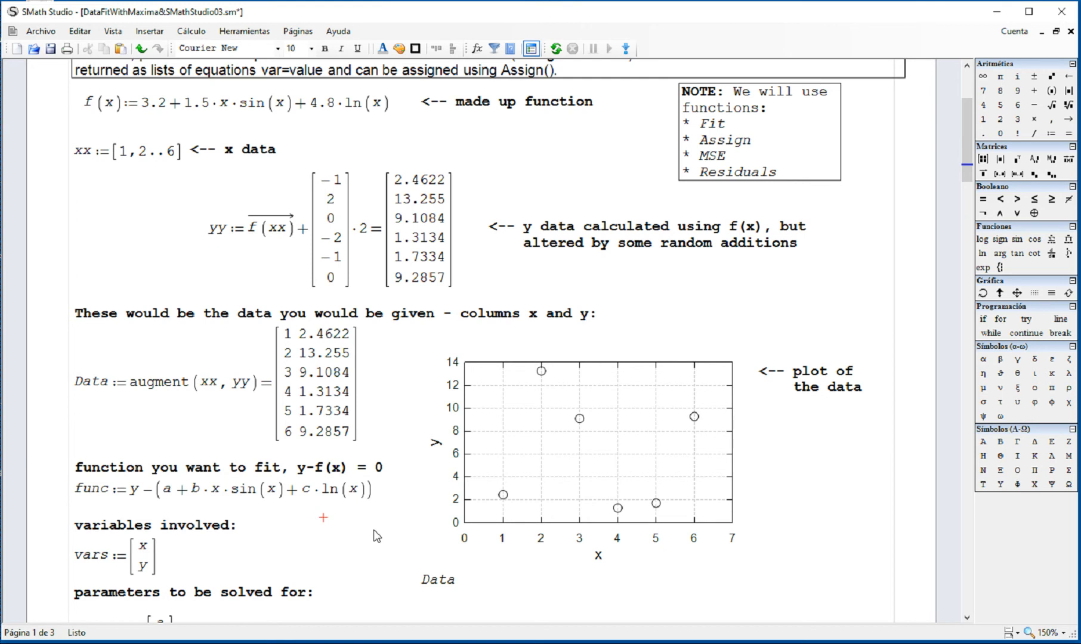
Step: Examine the vars vector against the Data columns and locate parameters a, b and c in func
scroll(376, 535, "down", 3)
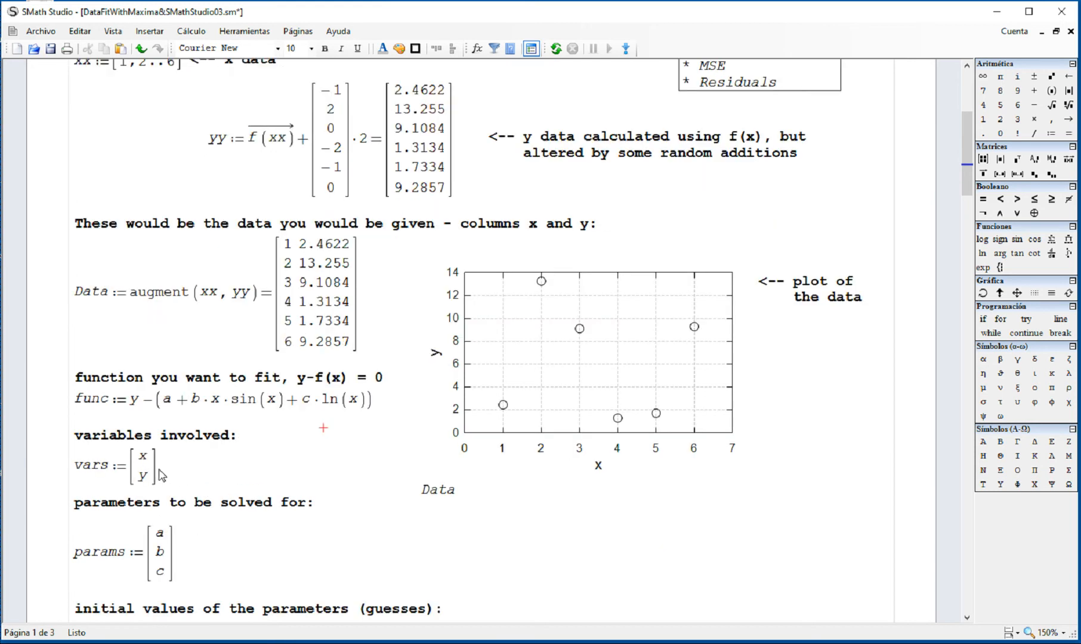
left_click_drag(159, 466, 158, 480)
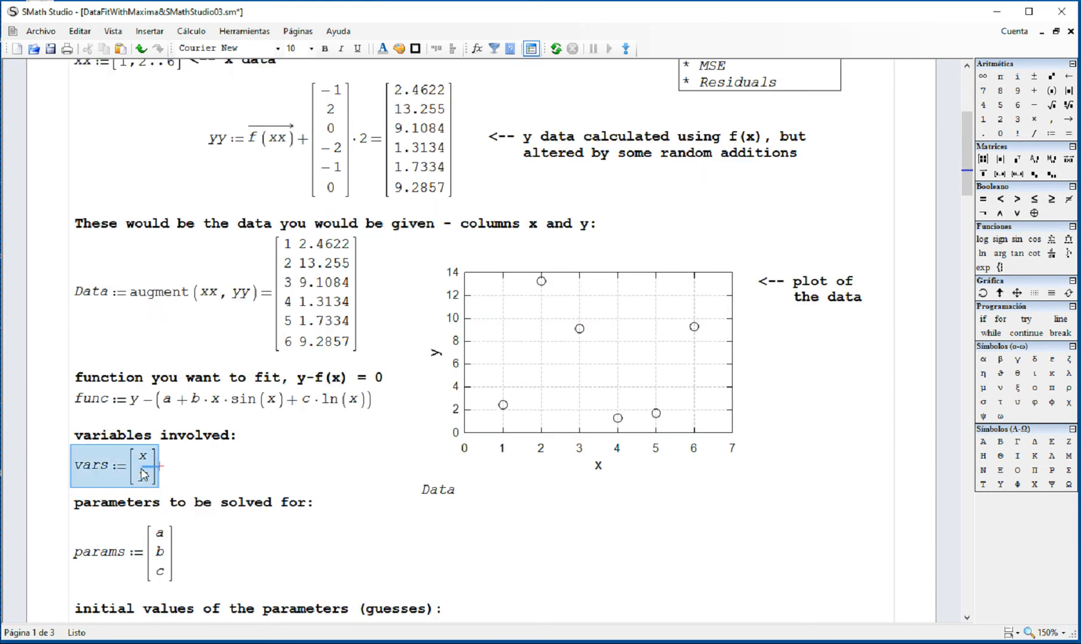
left_click(303, 257)
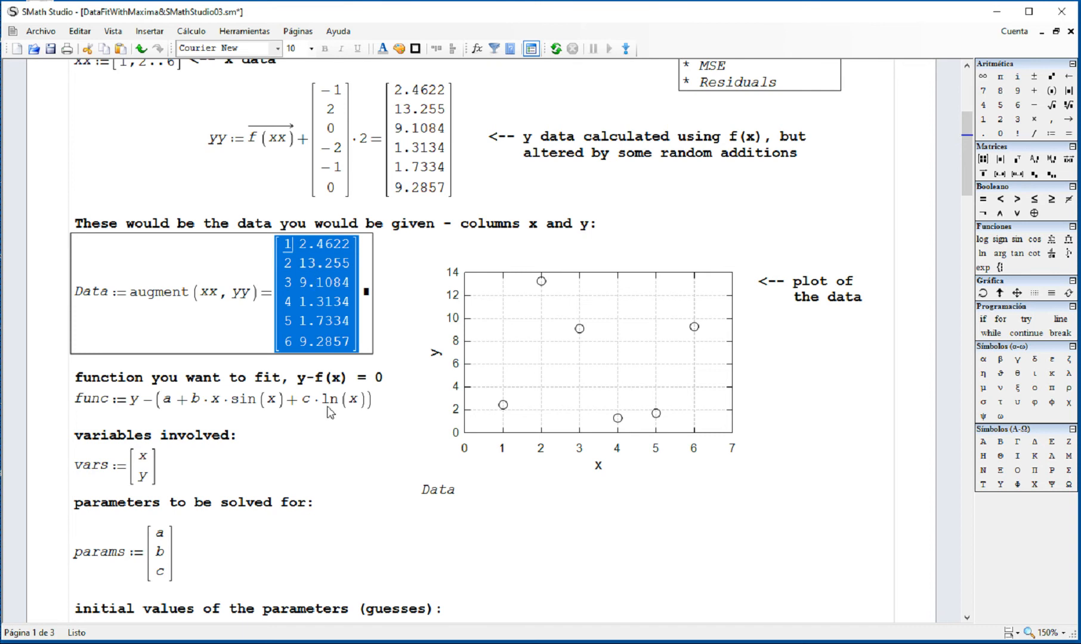
left_click(332, 447)
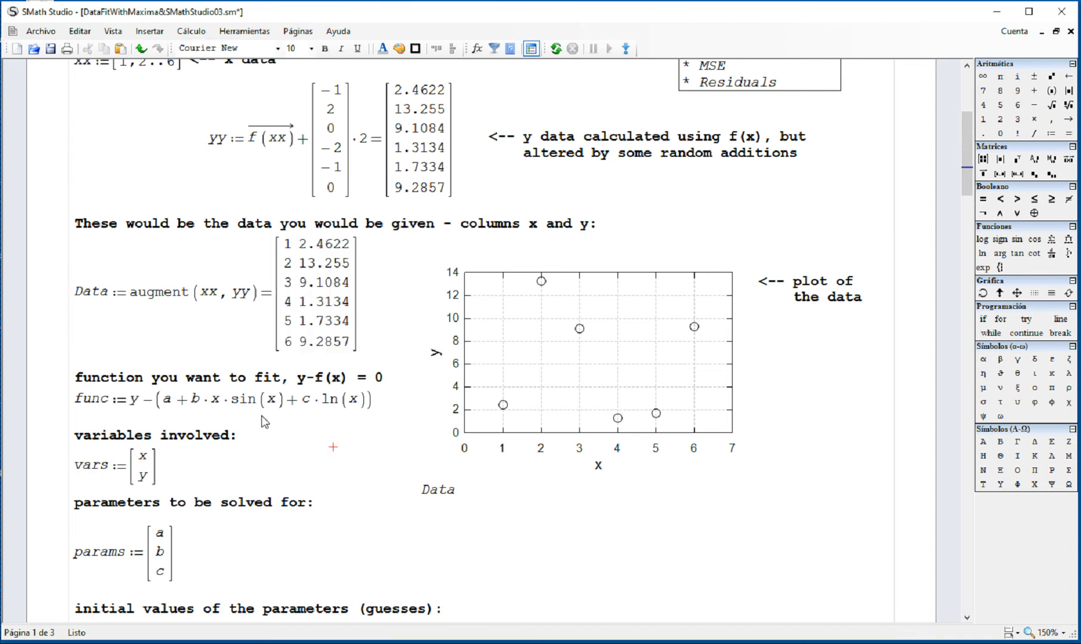
left_click(176, 404)
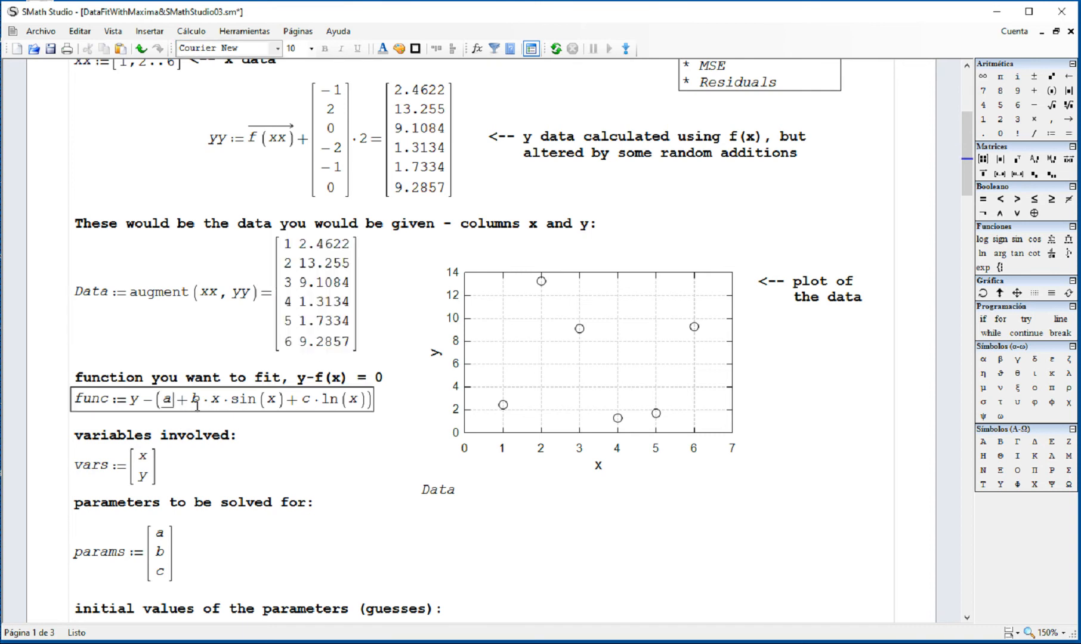
left_click(196, 404)
left_click(295, 396)
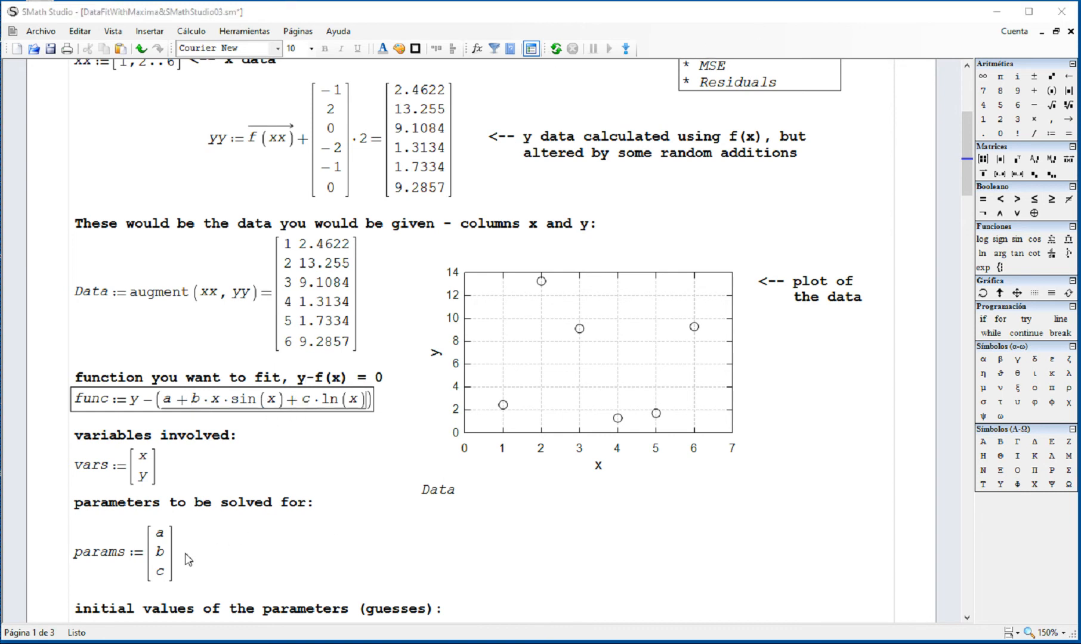
Step: Examine the params vector and match its entries a, b and c to the constant, x·sin(x) and ln(x) terms of func
left_click_drag(157, 557, 163, 569)
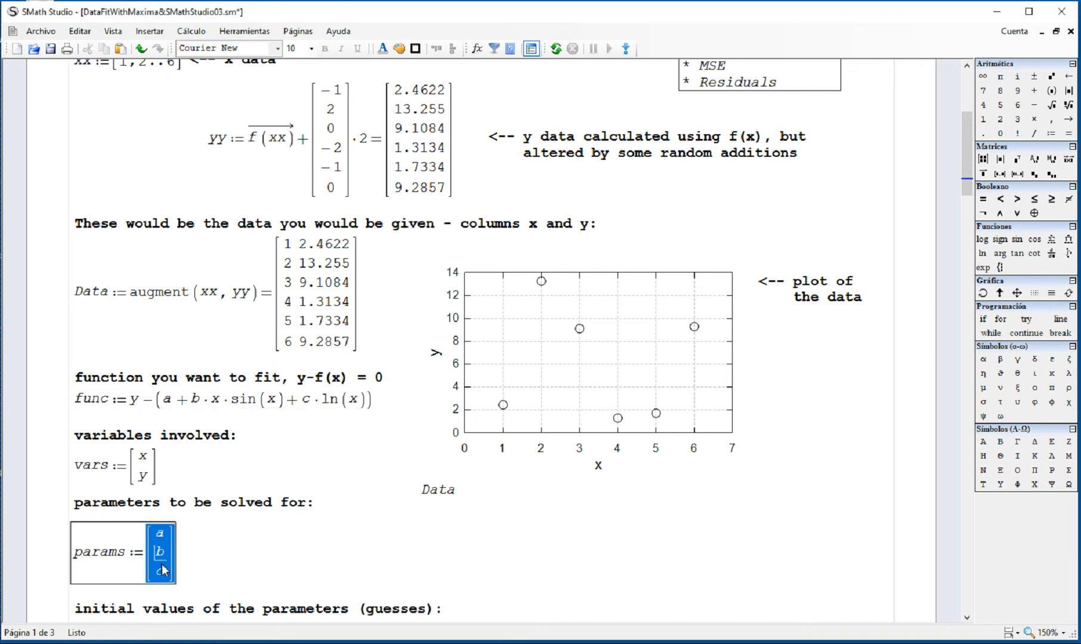
left_click_drag(171, 394, 178, 398)
left_click(197, 403)
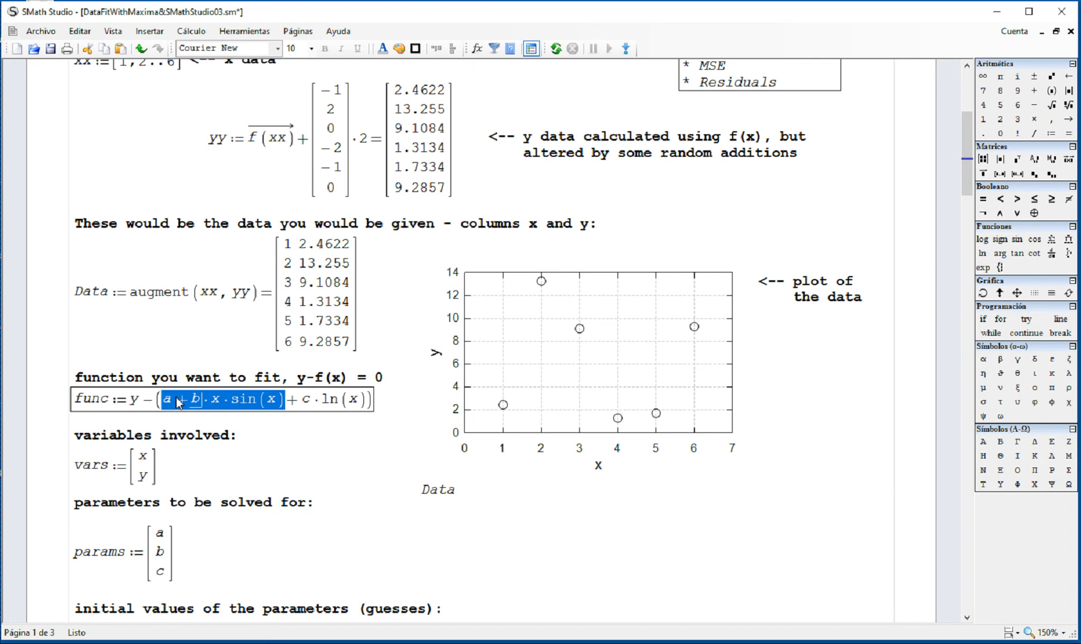
left_click(175, 397)
key("Right")
key("Right")
key("Right")
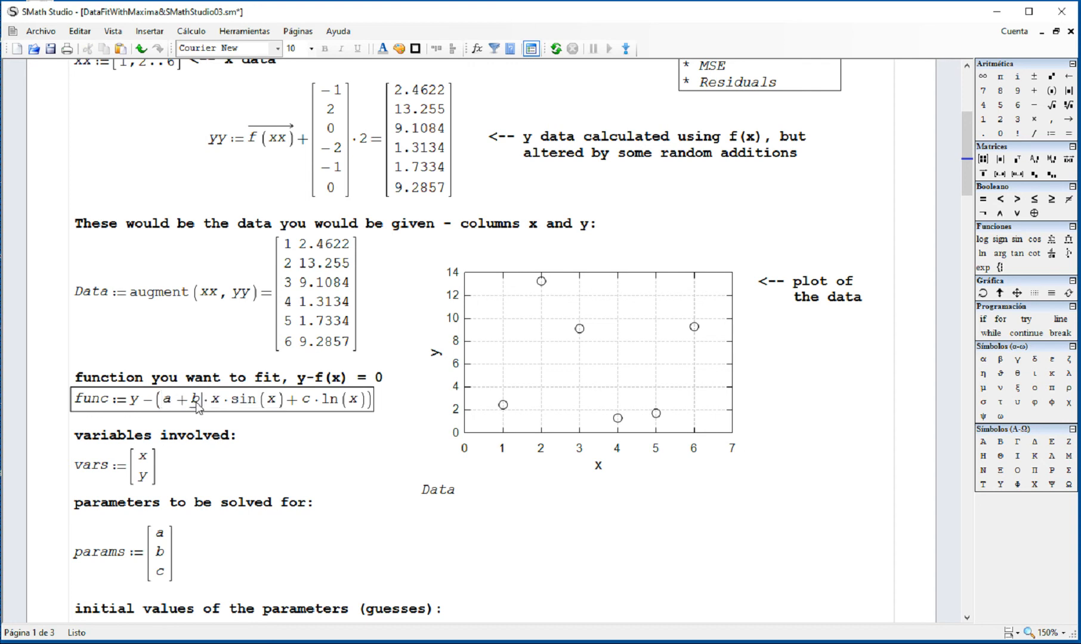
left_click(317, 404)
double_click(226, 407)
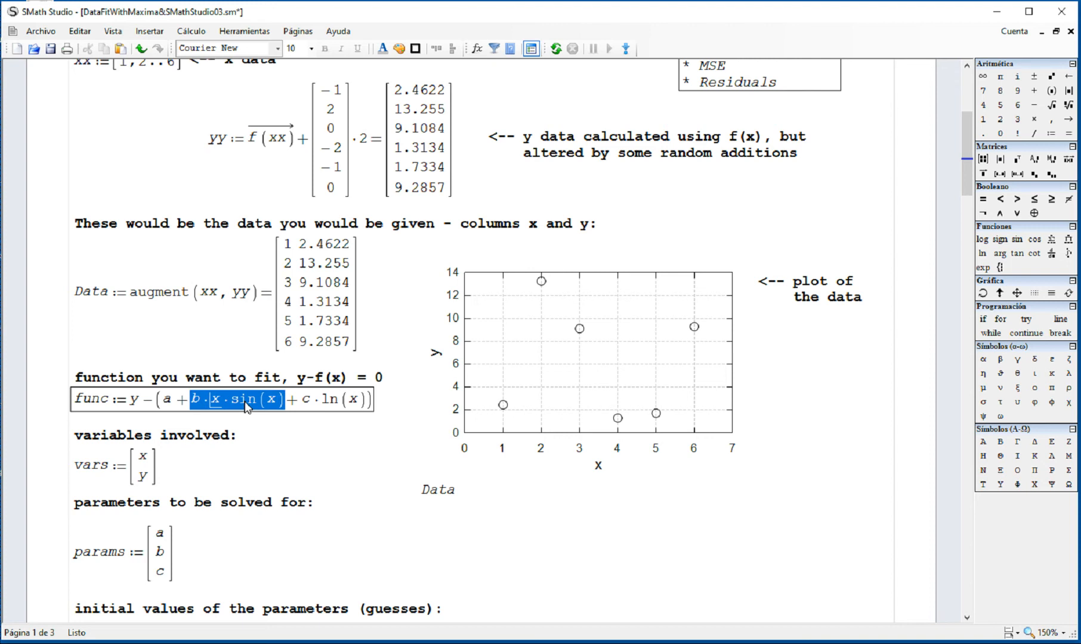
left_click(302, 406)
double_click(306, 407)
left_click(332, 446)
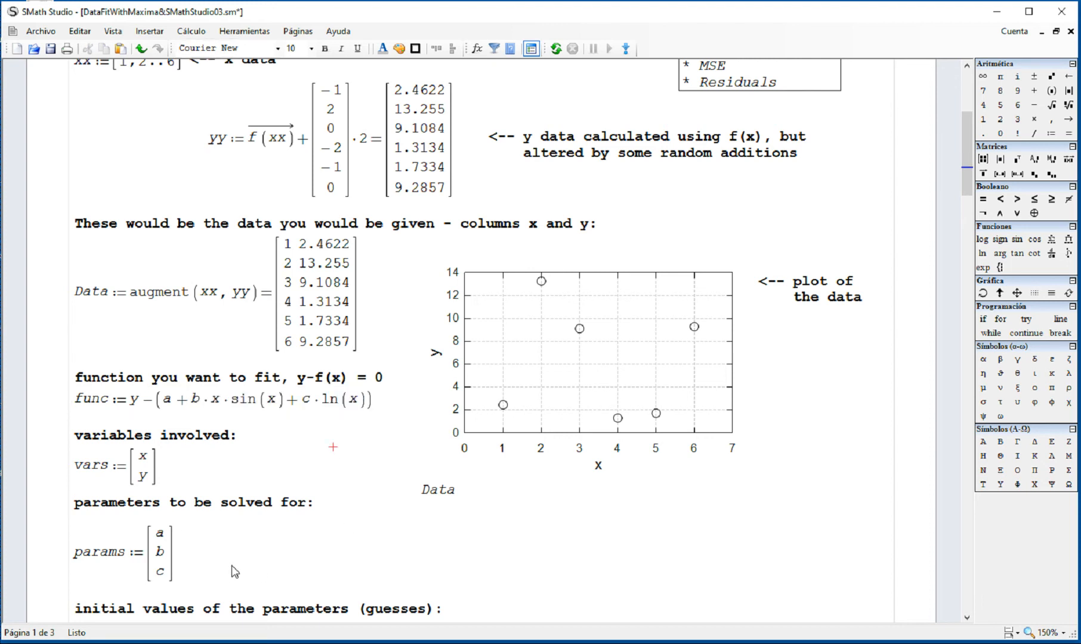
Step: Examine the init vector of parameter guesses and the tol definition for the solution tolerance
scroll(235, 570, "down", 3)
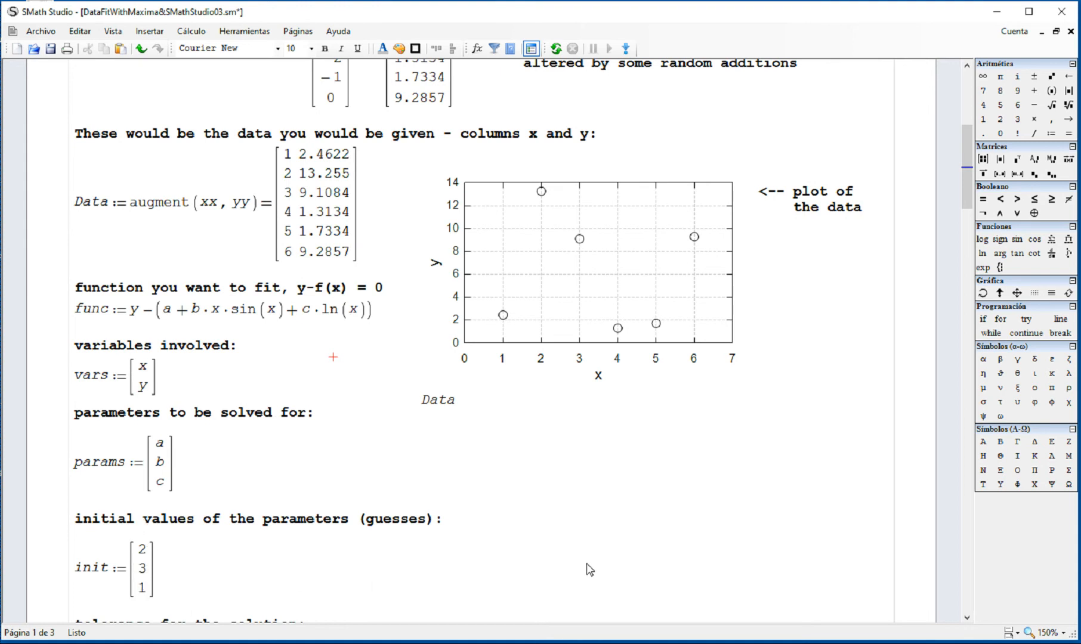
scroll(589, 570, "down", 3)
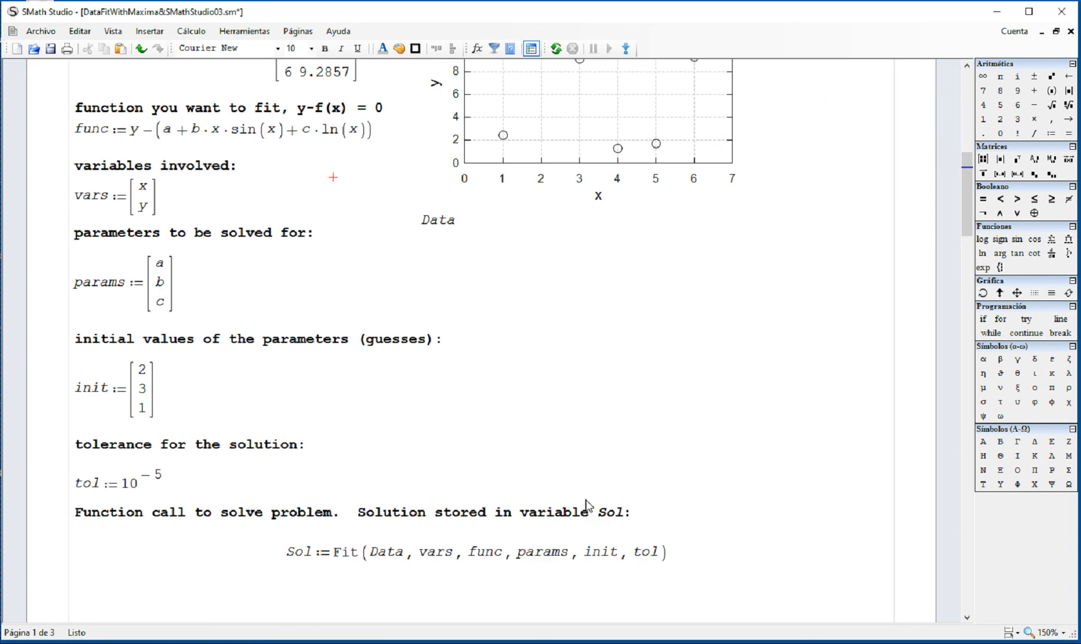
left_click_drag(179, 486, 153, 489)
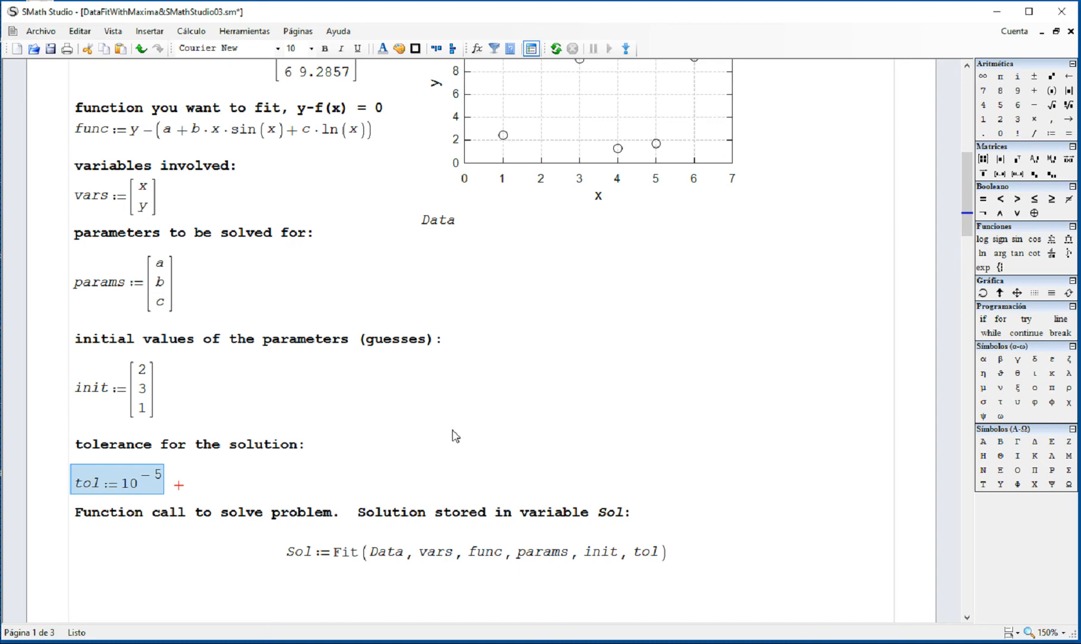
Step: Review the fit inputs in order: Data, the function, the variables, the parameters, the initial values and the tolerance
scroll(437, 434, "up", 2)
left_click(248, 140)
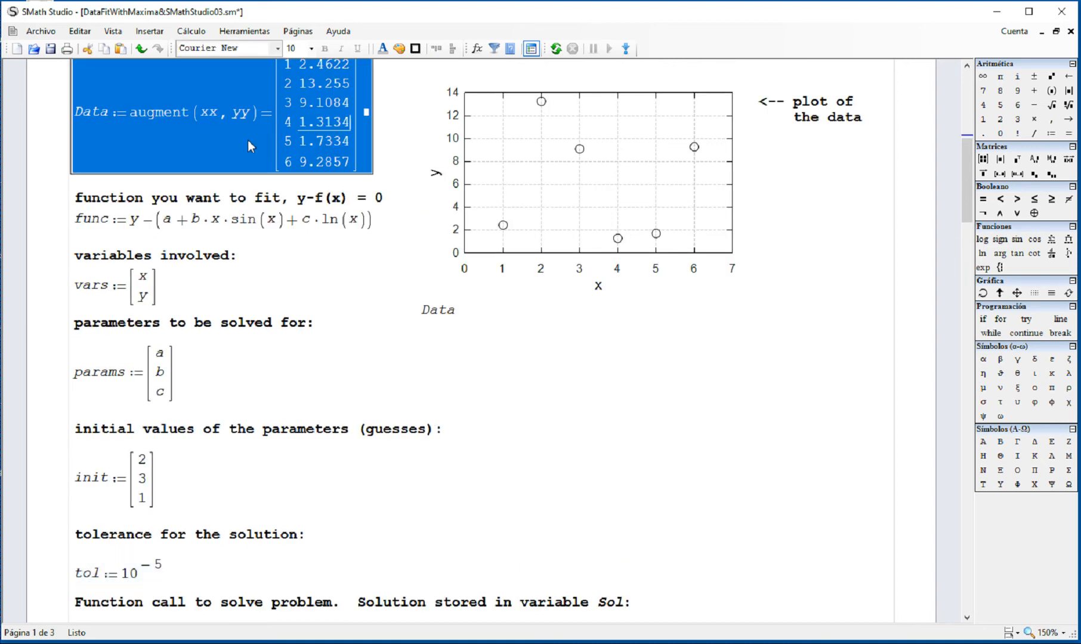
left_click(203, 202)
left_click(188, 245)
left_click(178, 318)
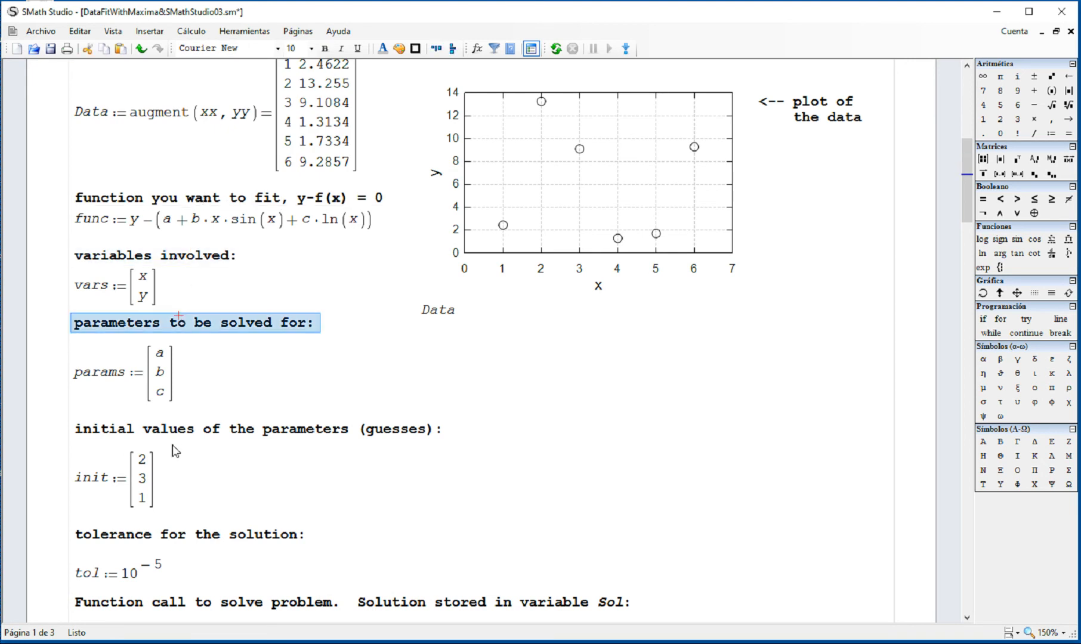
left_click(173, 437)
left_click(172, 535)
scroll(362, 526, "down", 4)
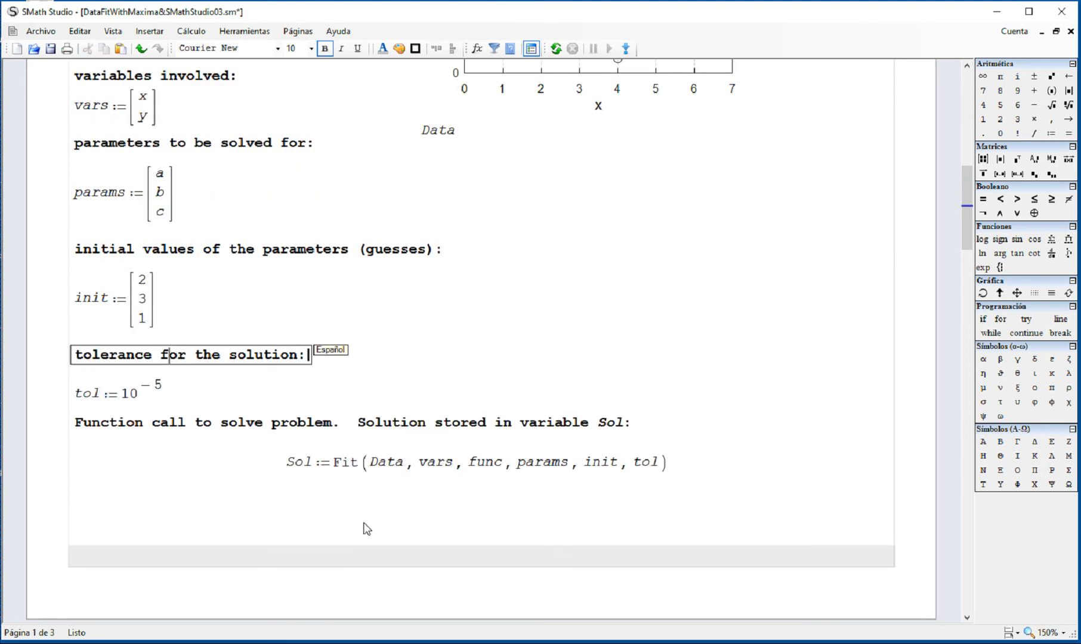
Step: Examine the Sol definition's Fit call, going through its arguments Data, vars, func, params, init and tol
left_click(345, 464)
left_click(386, 467)
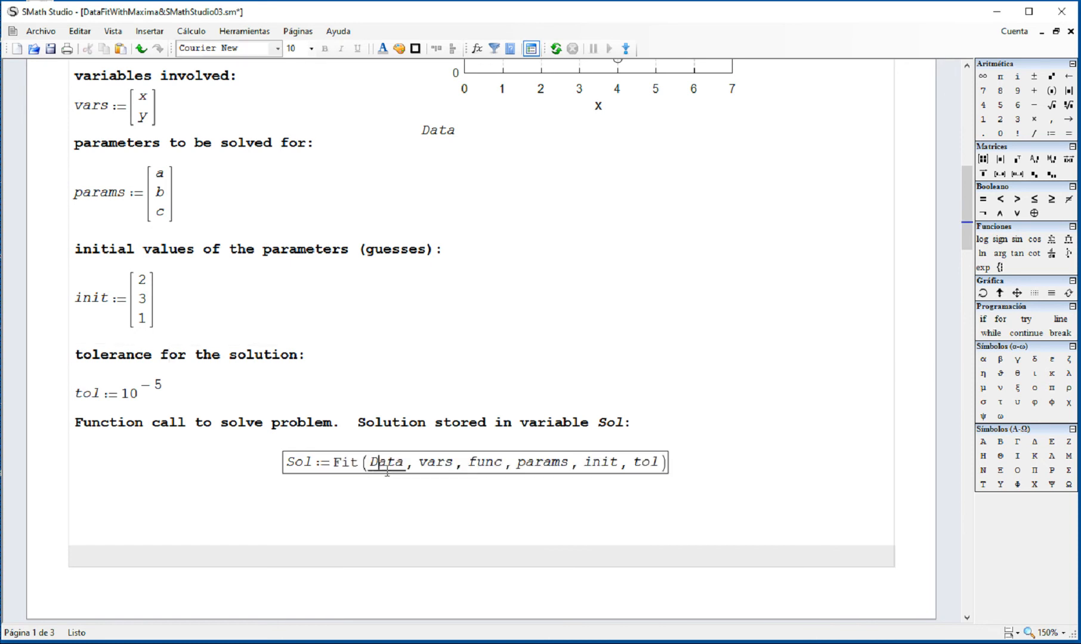
double_click(383, 468)
double_click(435, 465)
left_click(368, 467)
double_click(383, 471)
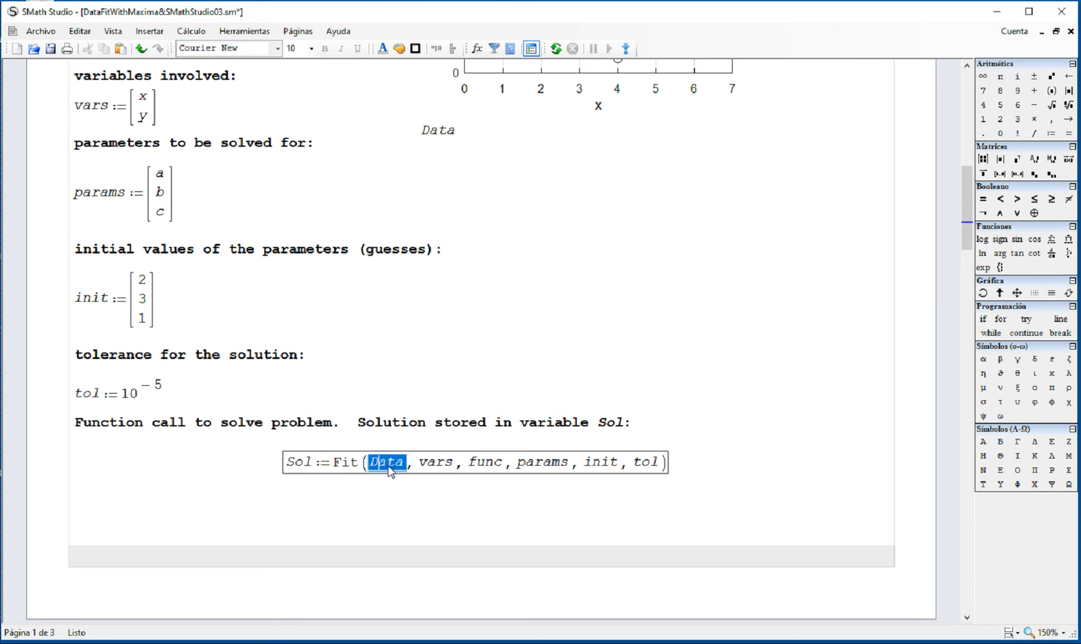
double_click(430, 466)
double_click(485, 469)
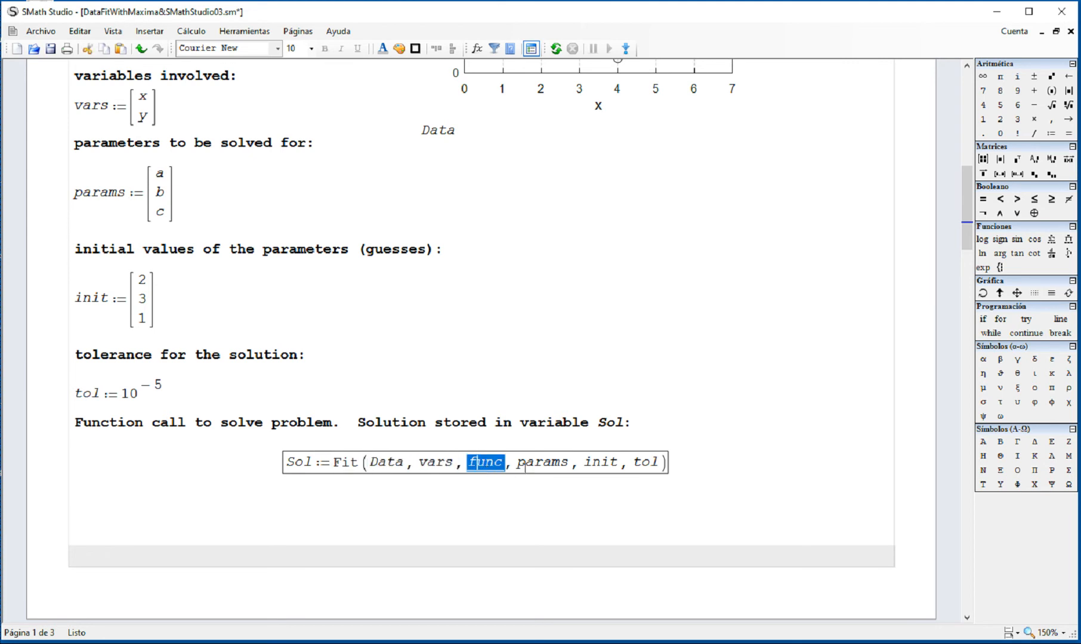
double_click(544, 464)
double_click(599, 465)
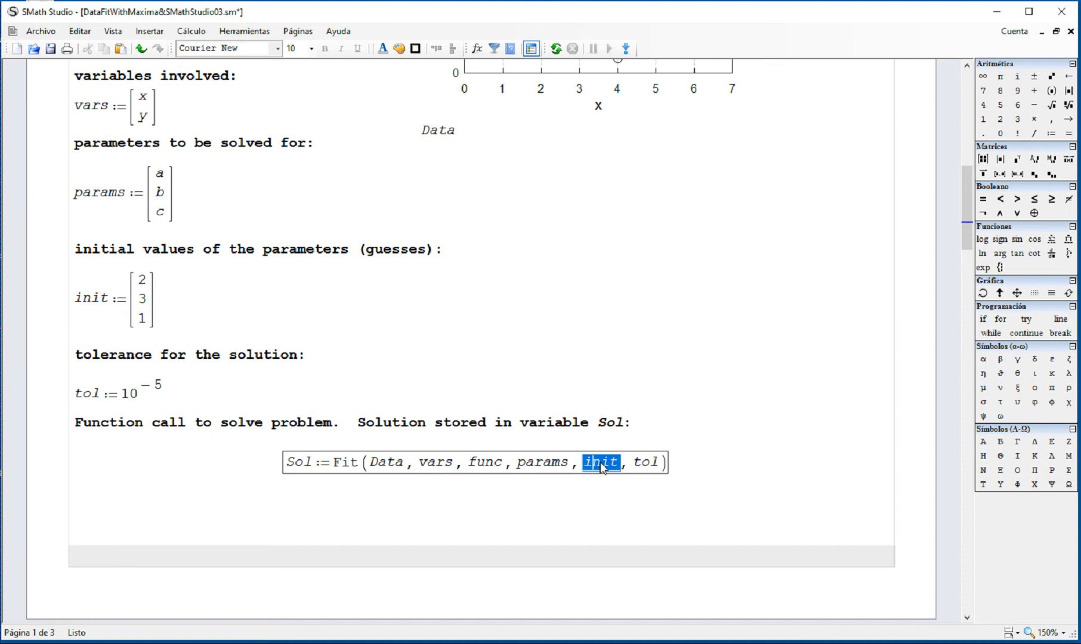
left_click(638, 468)
left_click_drag(381, 492, 376, 465)
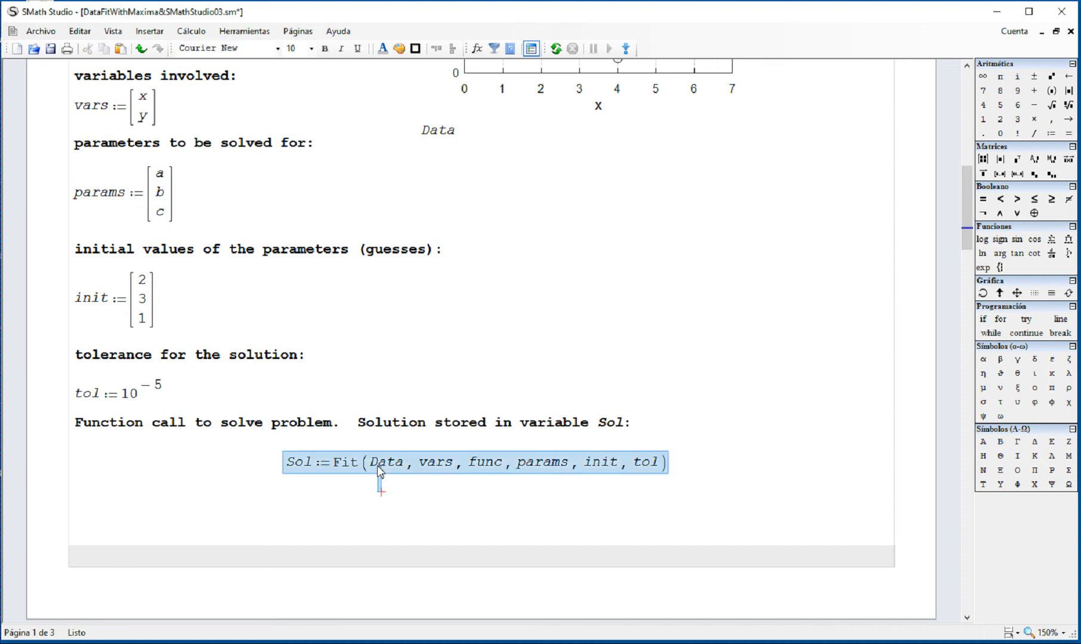
left_click(320, 476)
left_click(680, 483)
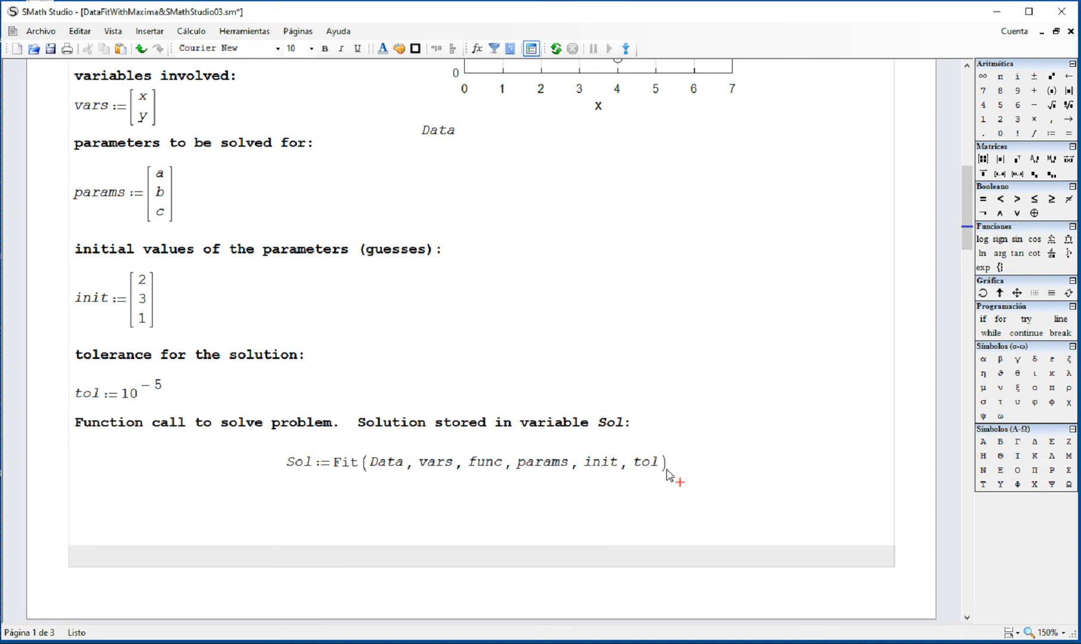
Step: Try to evaluate the Sol definition numerically, and undo the evaluation
left_click(667, 471)
type("=")
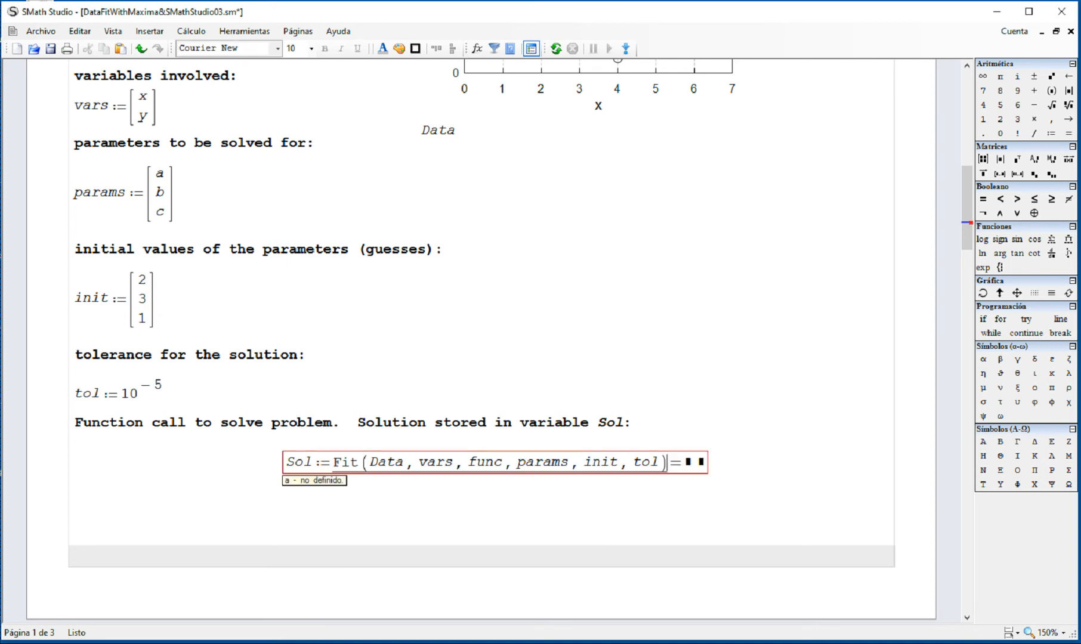
key("ctrl+z")
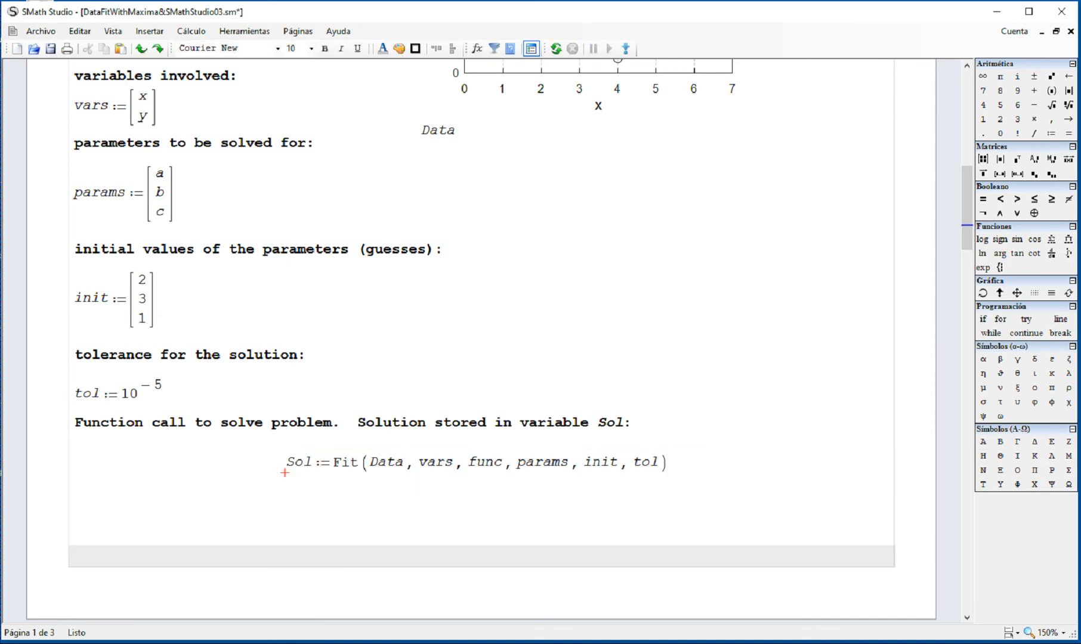
Step: Evaluate the Sol definition symbolically to view the fitted parameters, and undo the evaluation
left_click(667, 471)
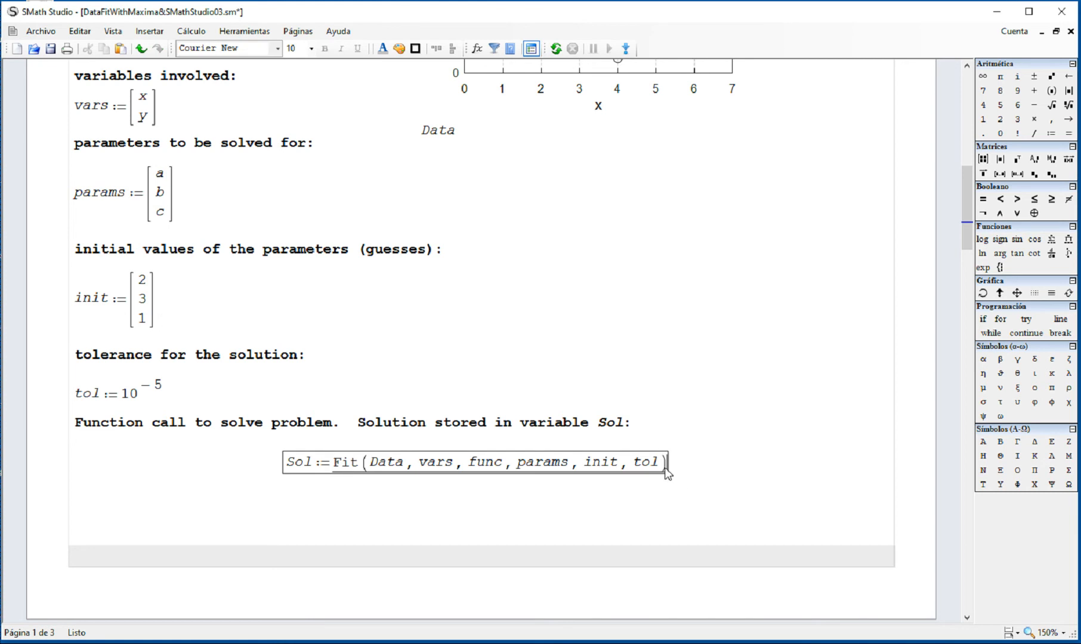
key("ctrl+period")
scroll(482, 340, "down", 3)
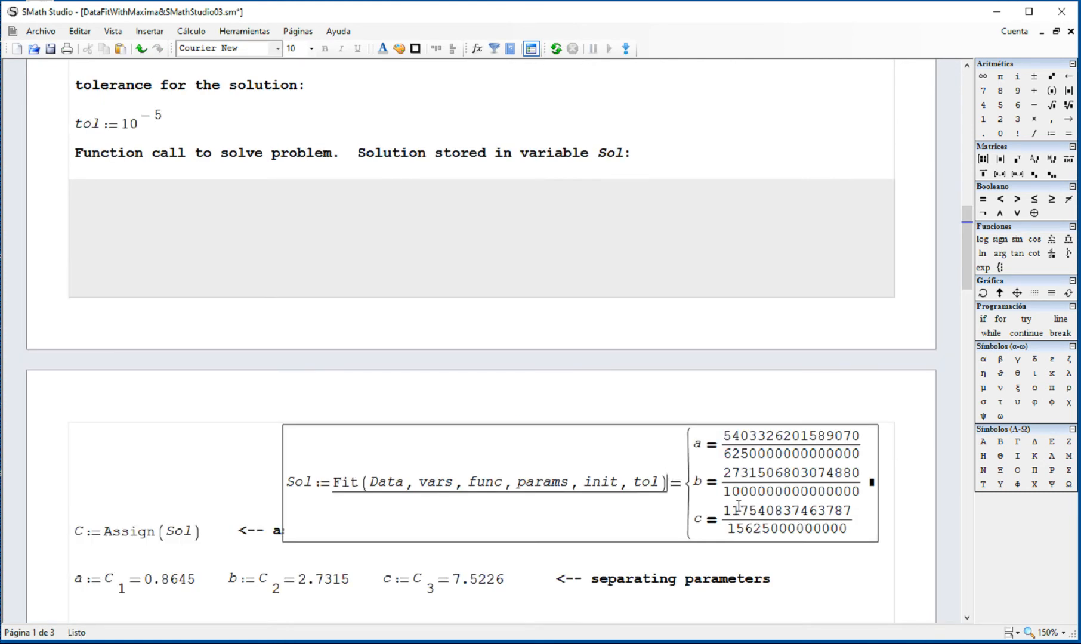
key("ctrl+z")
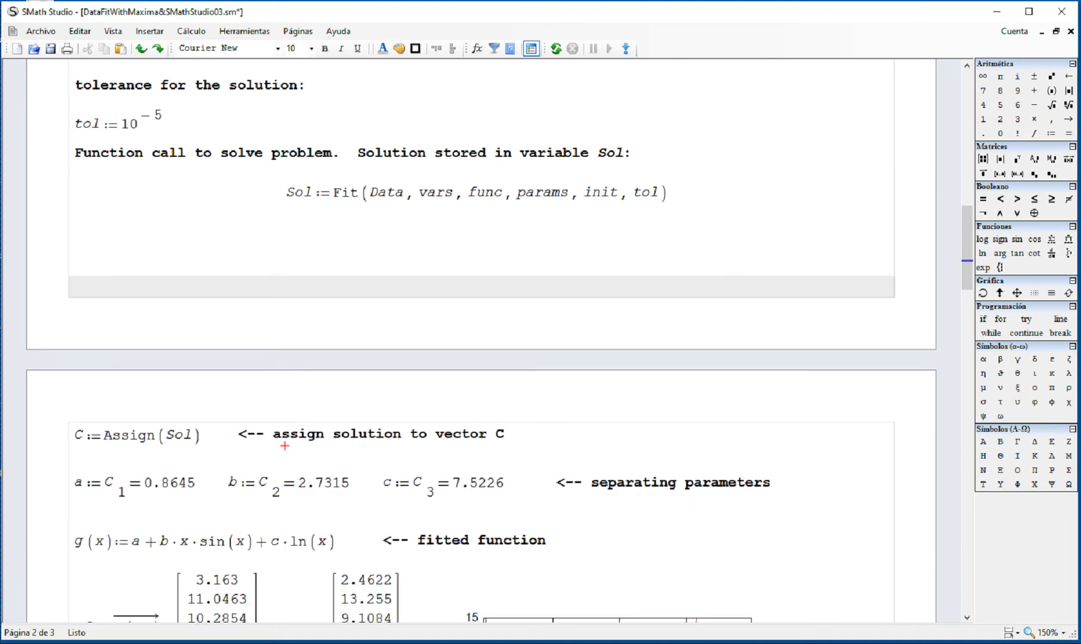
Step: Display the symbolic result of the Sol definition again beside the Fit call
mouse_move(192, 447)
left_click(668, 204)
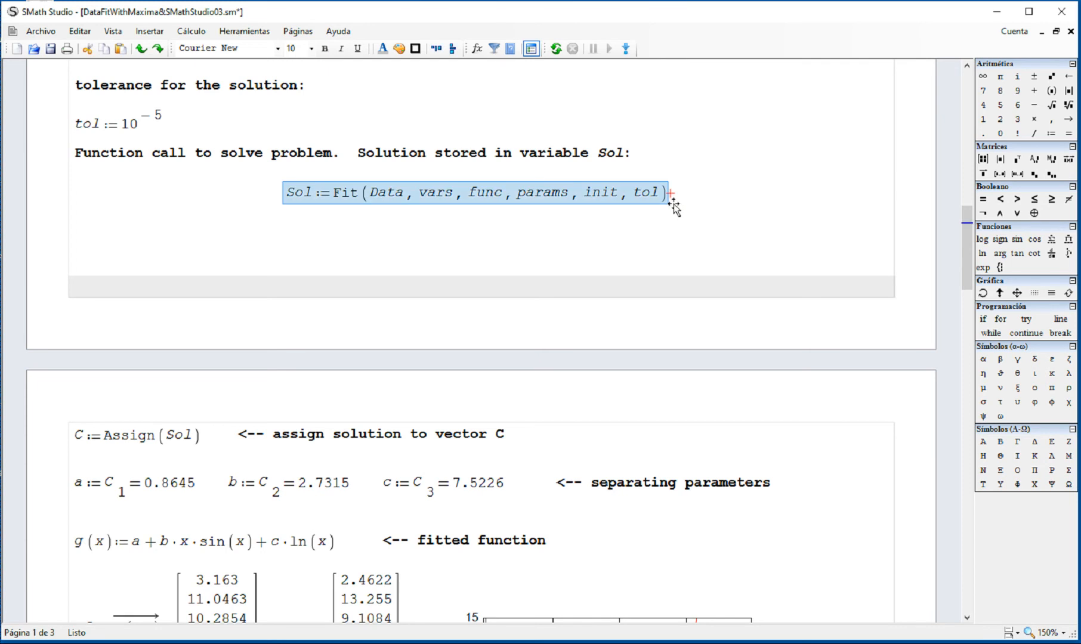
left_click(673, 205)
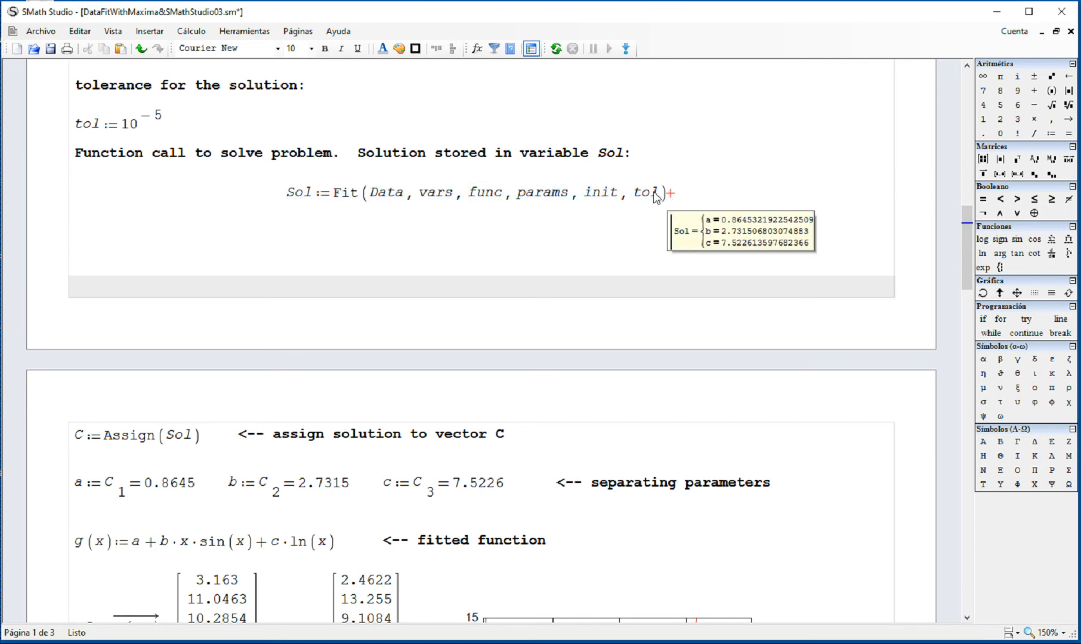
left_click(666, 201)
type("=")
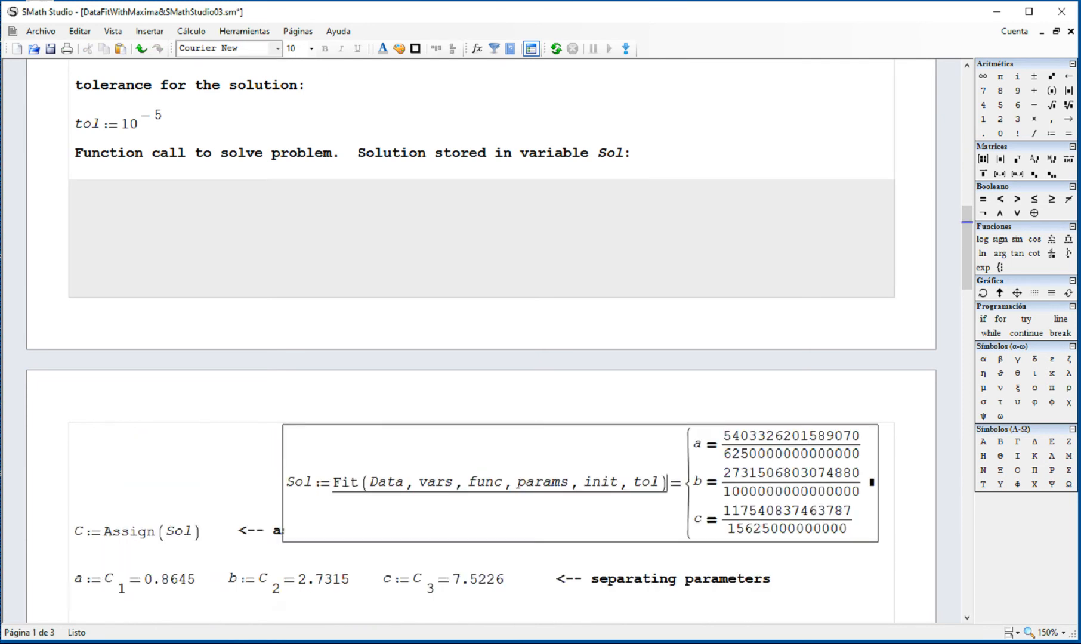
Step: Examine the equations for a, b and c in the displayed symbolic result of Sol
left_click(753, 450)
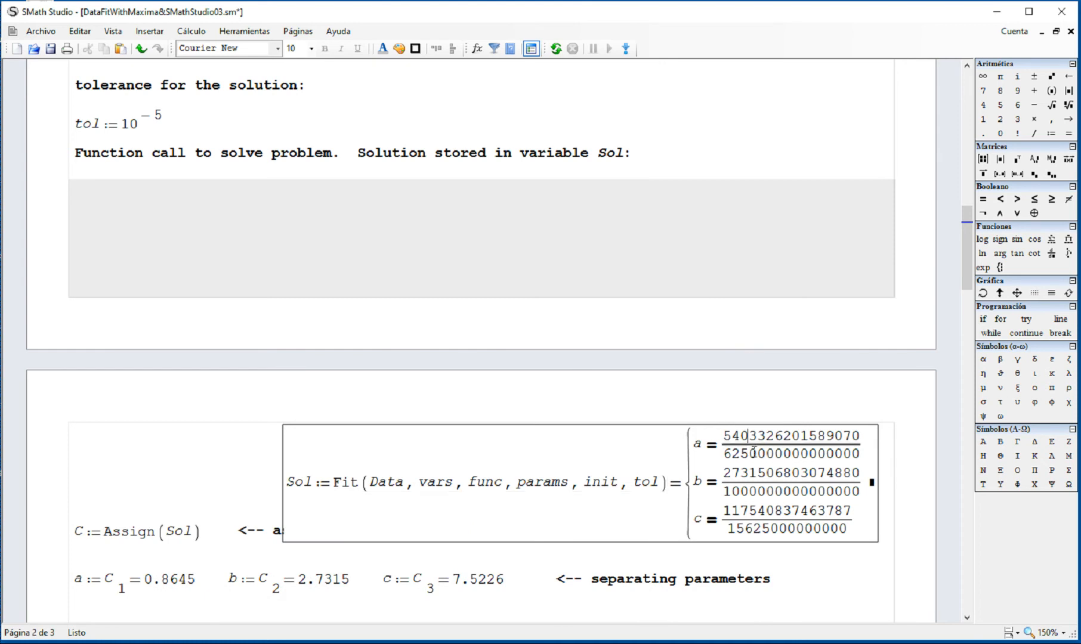
left_click(746, 486)
left_click(746, 524)
left_click_drag(848, 530, 710, 454)
left_click(721, 497)
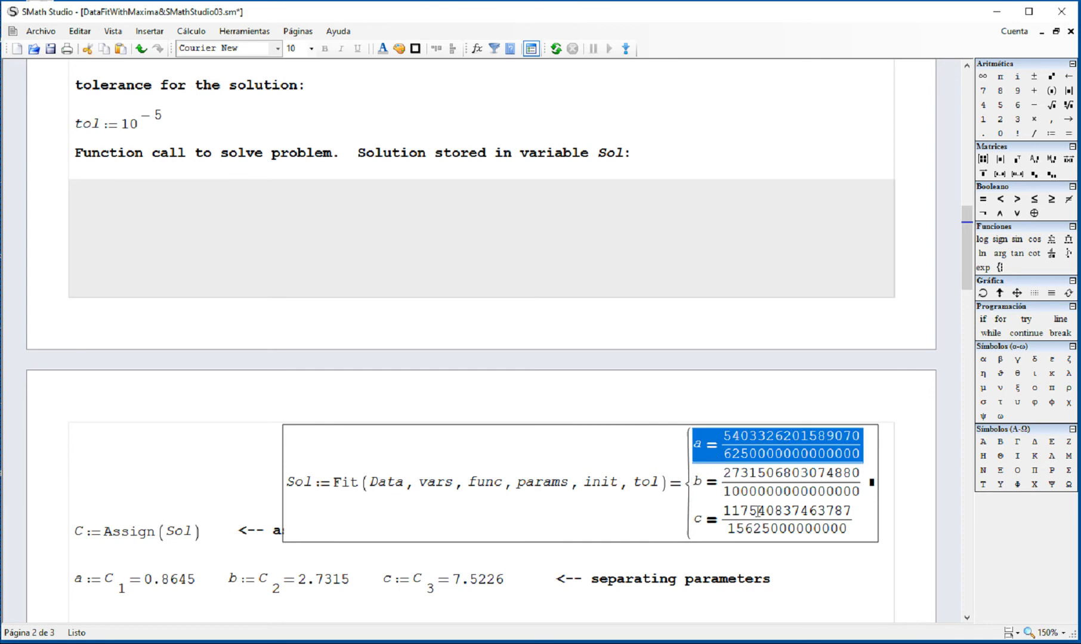
left_click(892, 514)
left_click_drag(892, 517, 863, 508)
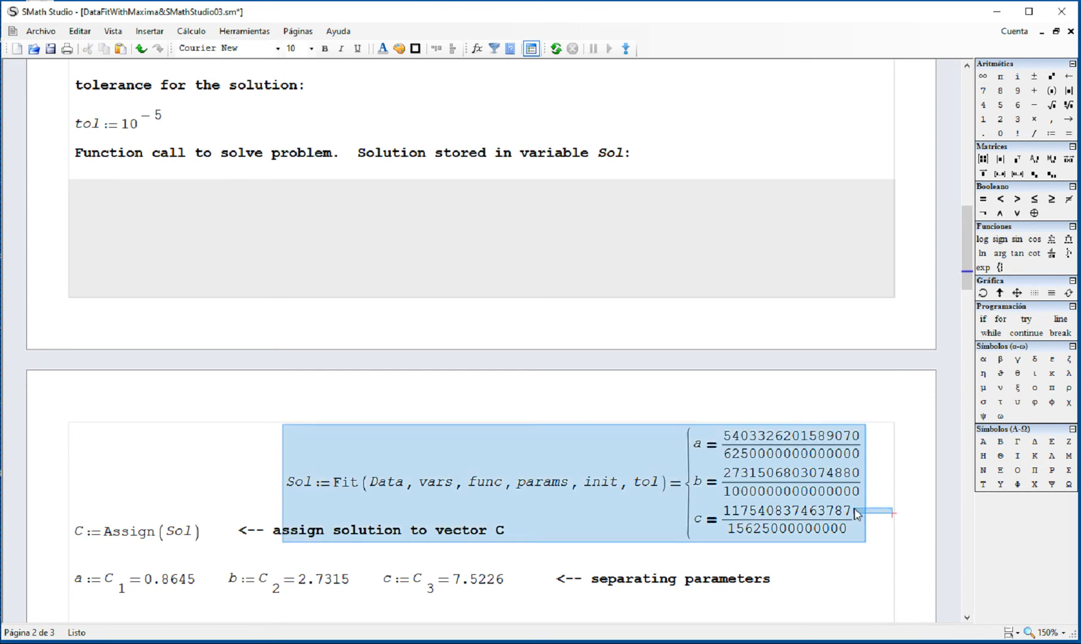
left_click(857, 514)
left_click_drag(690, 492, 763, 487)
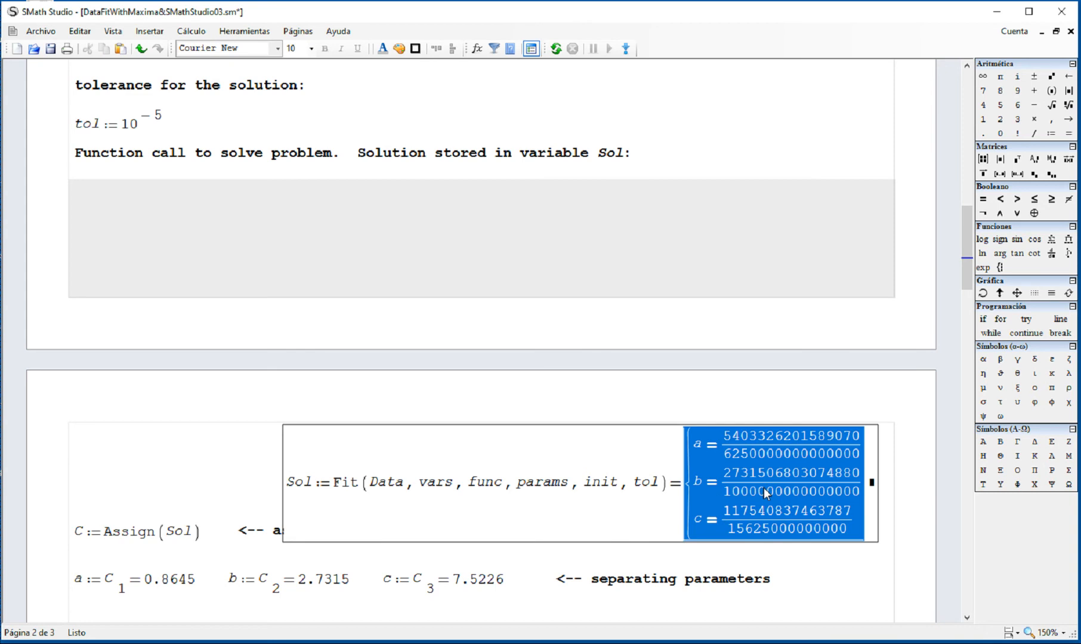
Step: Remove the displayed result and its equals sign from the Sol definition, leaving only the Fit call
key("Delete")
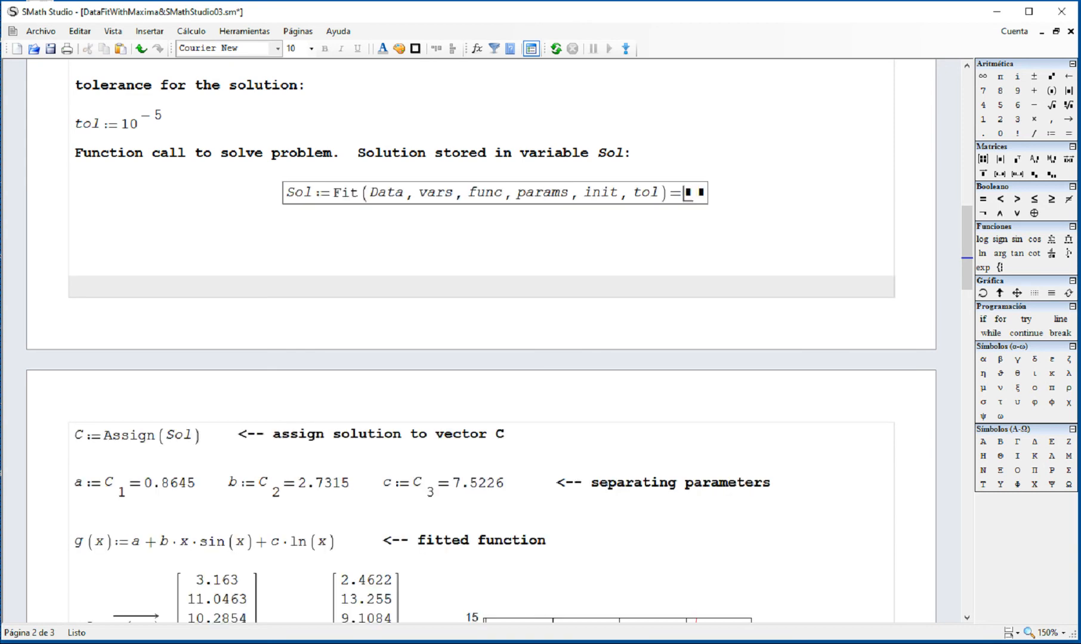
key("BackSpace")
key("BackSpace")
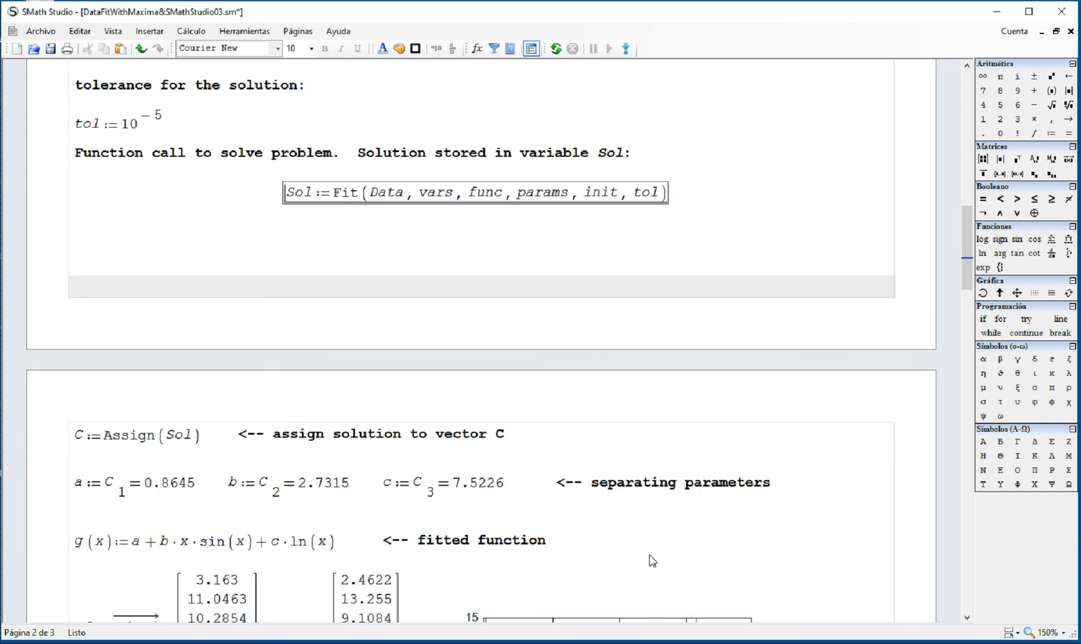
Step: Insert blank lines between the C:=Assign(Sol) row and the row that separates the parameters a, b and c
left_click(563, 455)
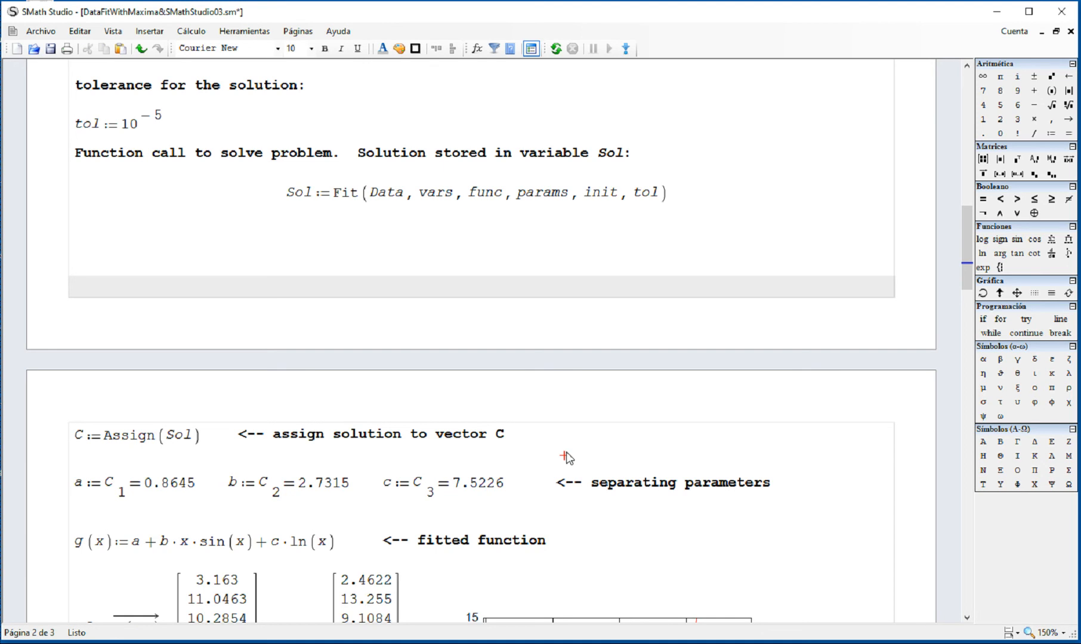
key("Return")
key("Return")
key("Return")
key("Return")
key("Return")
key("Return")
key("Return")
key("Return")
key("Return")
key("Return")
key("Return")
key("Return")
key("Return")
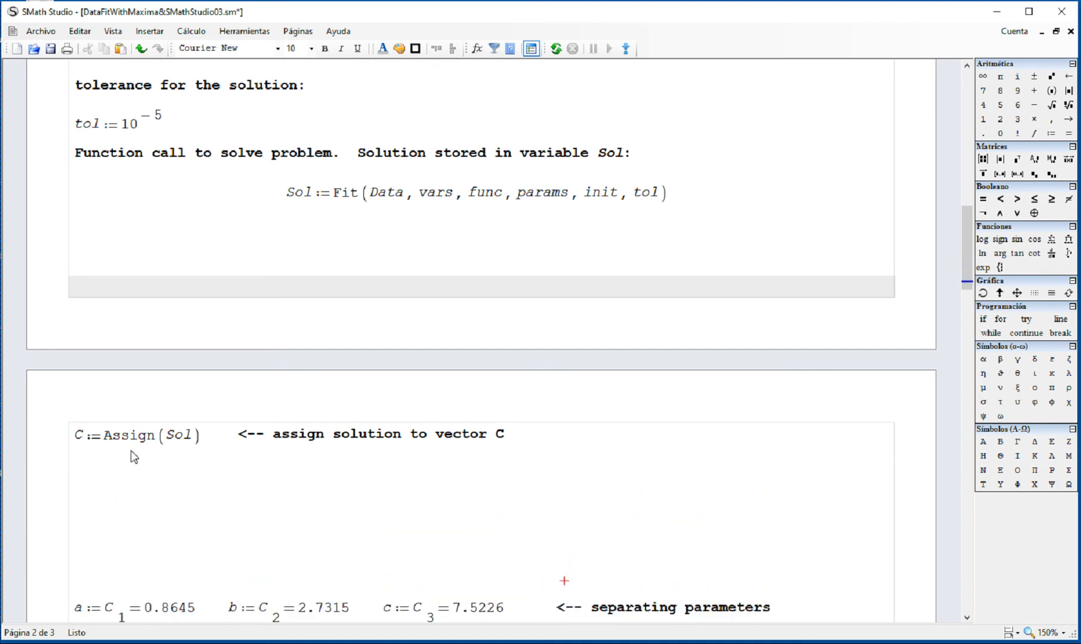
Step: Inspect C:=Assign(Sol) and move its comment "<-- assign solution to vector C" down to just above the "separating parameters" comment
left_click(124, 443)
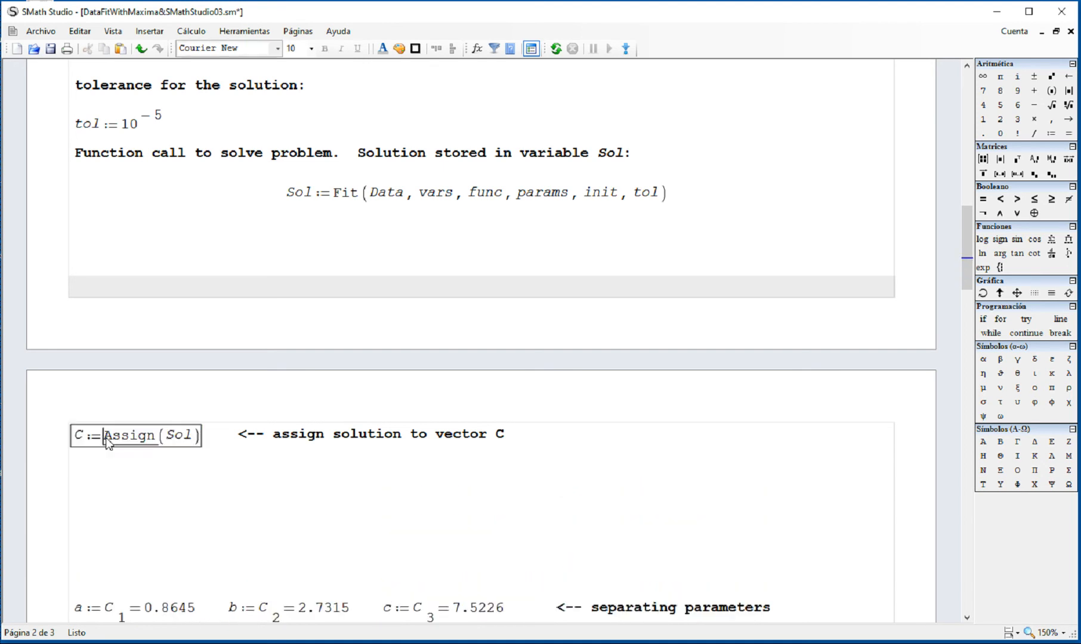
double_click(124, 443)
left_click(156, 440)
left_click_drag(243, 455, 595, 587)
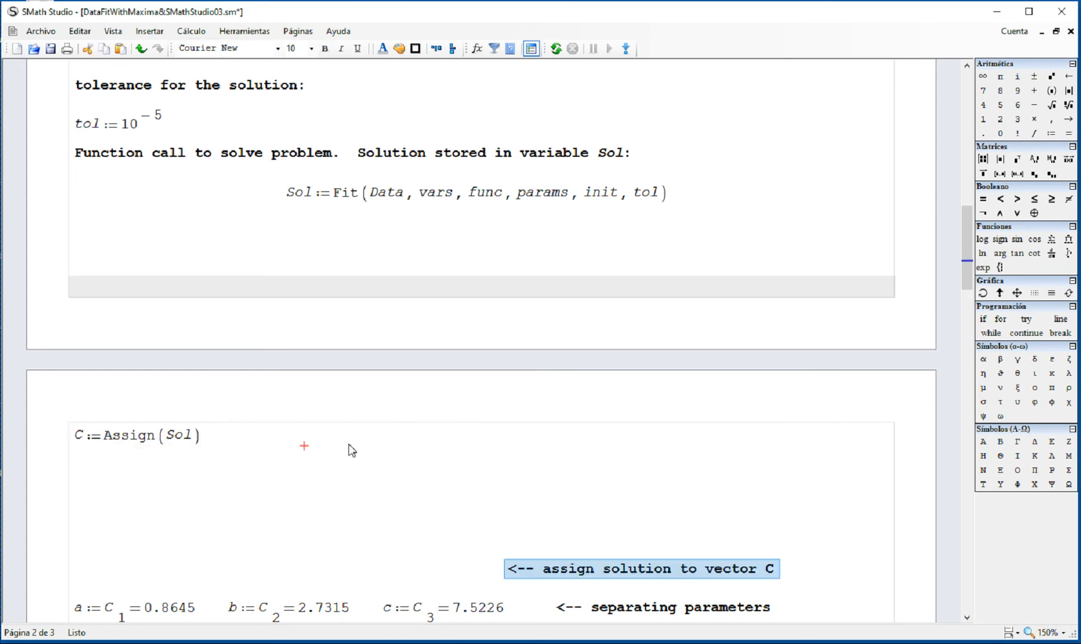
Step: Display the numeric result of C:=Assign(Sol)
left_click(201, 438)
type("=")
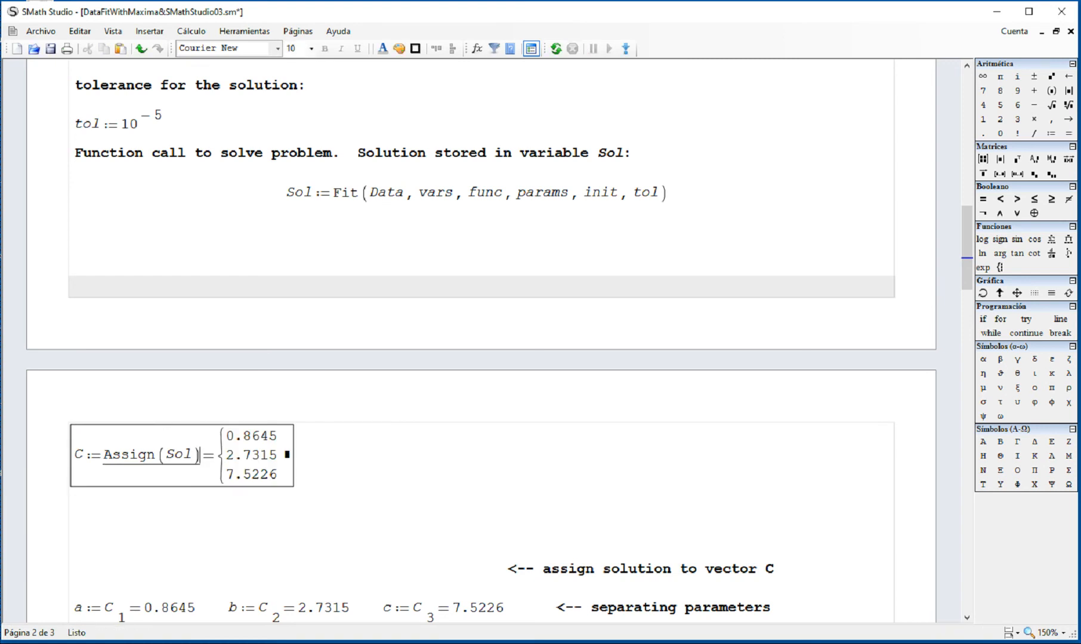
Step: Evaluate the Sol:=Fit definition to view its equations for a, b and c, and remove the displayed result again
left_click(667, 199)
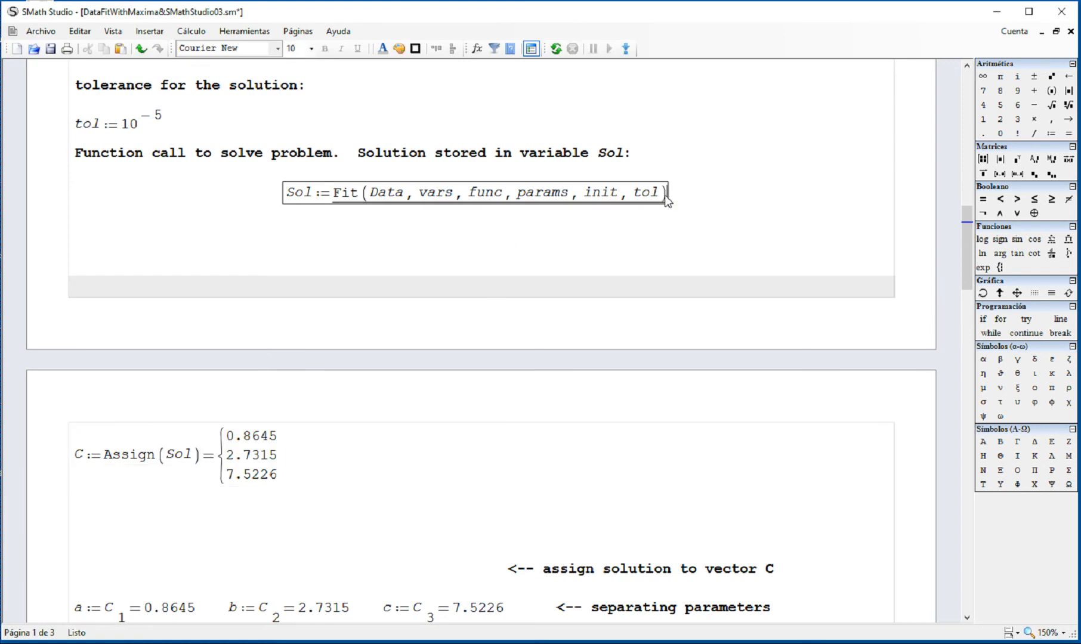
type("=")
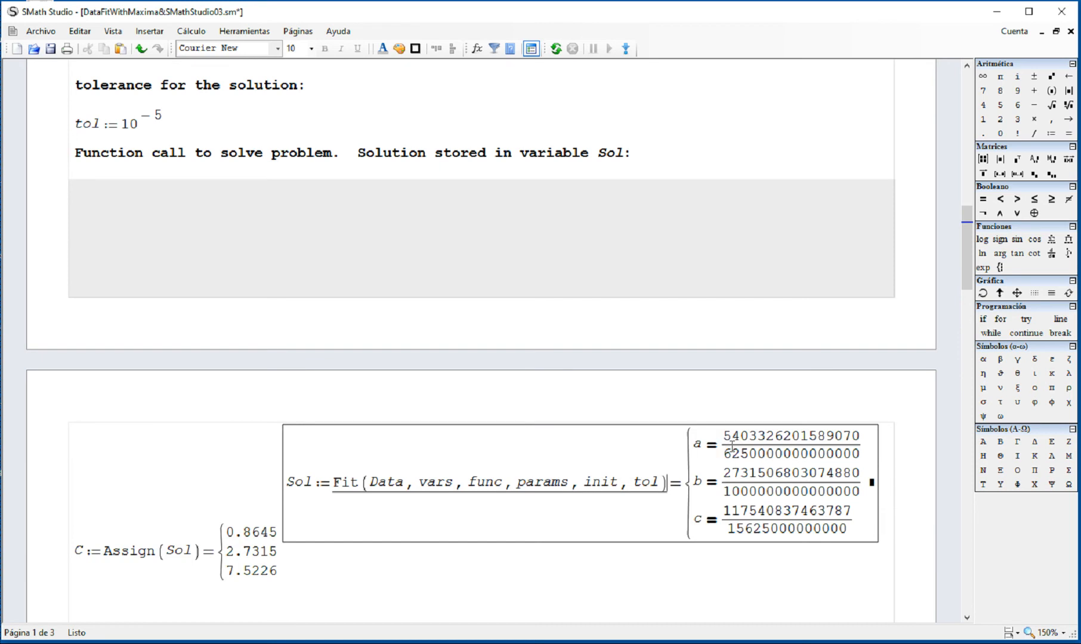
left_click_drag(731, 446, 755, 483)
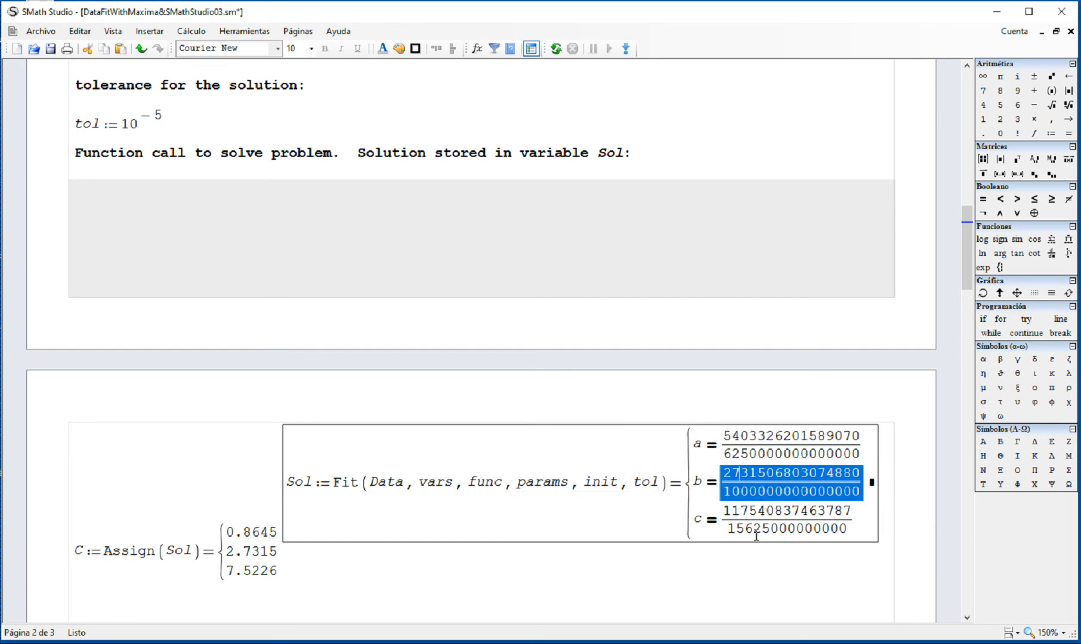
key("BackSpace")
left_click(502, 453)
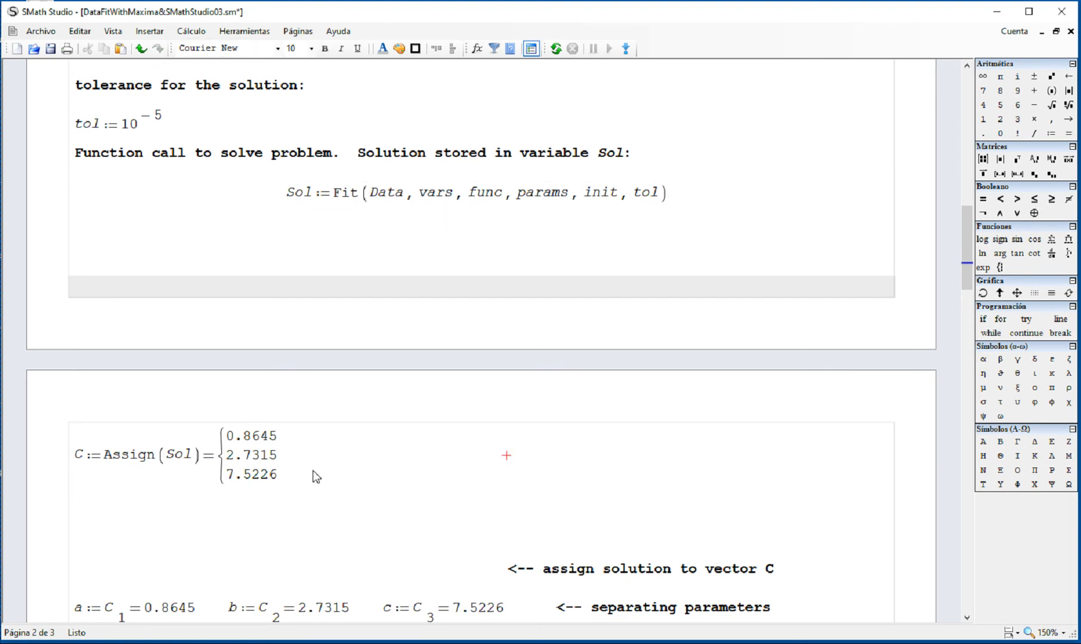
Step: Move the comment "<-- assign solution to vector C" back up beside the C:=Assign(Sol) row
scroll(315, 473, "down", 3)
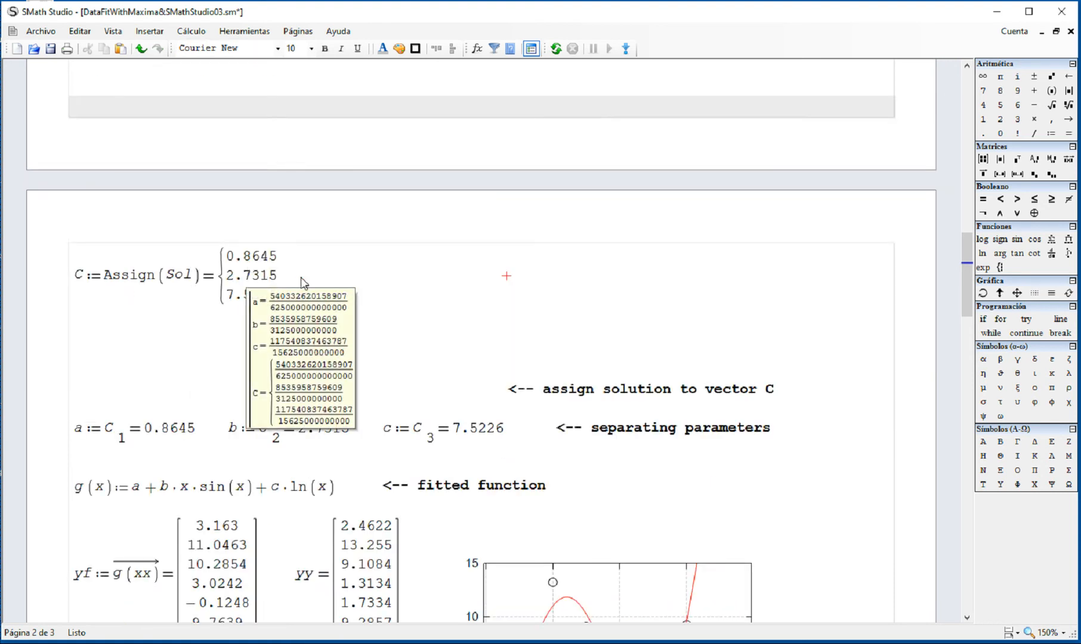
mouse_move(89, 297)
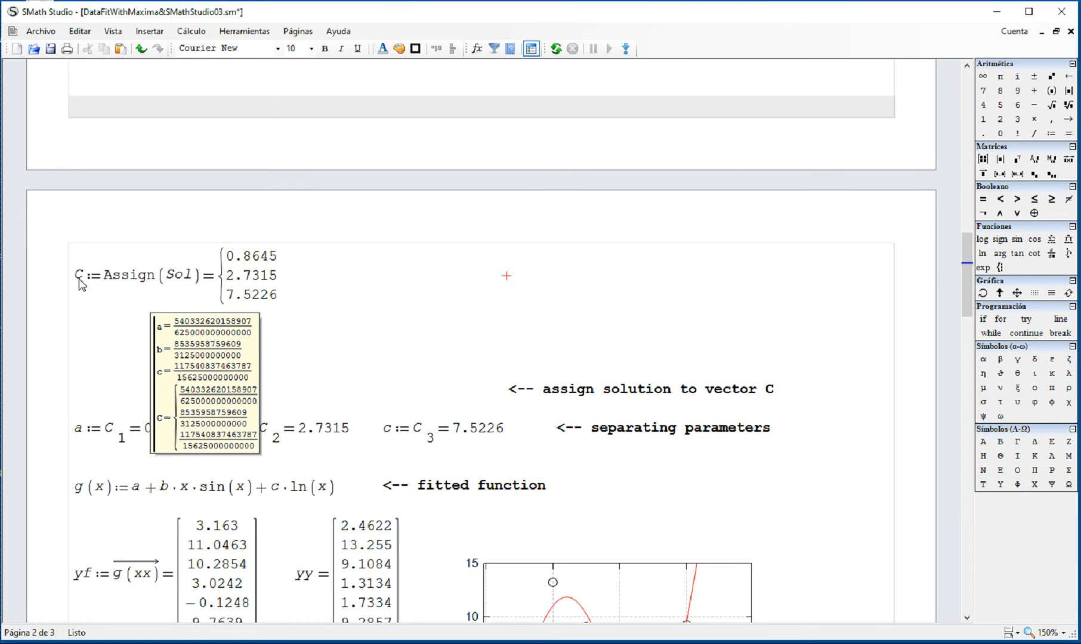
double_click(78, 278)
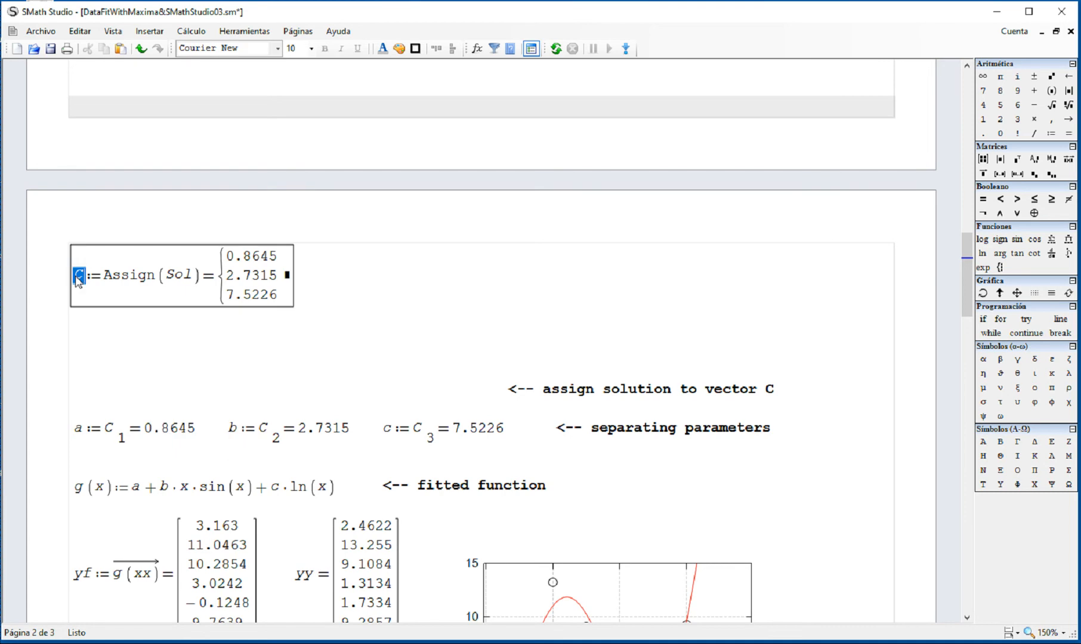
left_click(259, 256)
left_click_drag(582, 395, 587, 278)
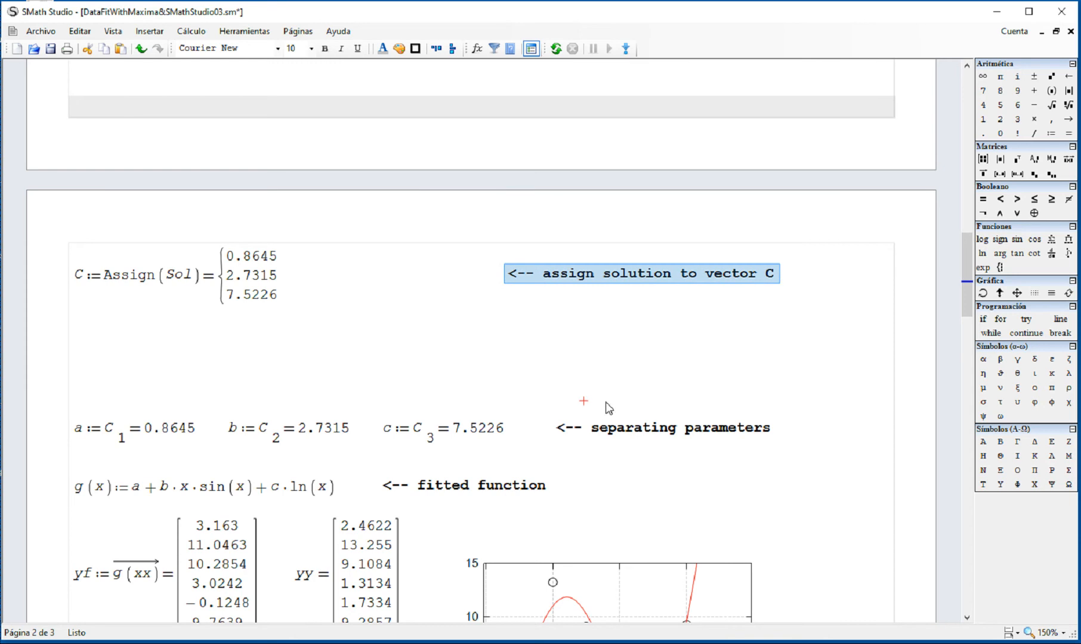
Step: Remove the extra blank lines between the C:=Assign(Sol) row and the row separating the parameters
left_click(602, 400)
scroll(604, 399, "down", 1)
scroll(599, 388, "down", 3)
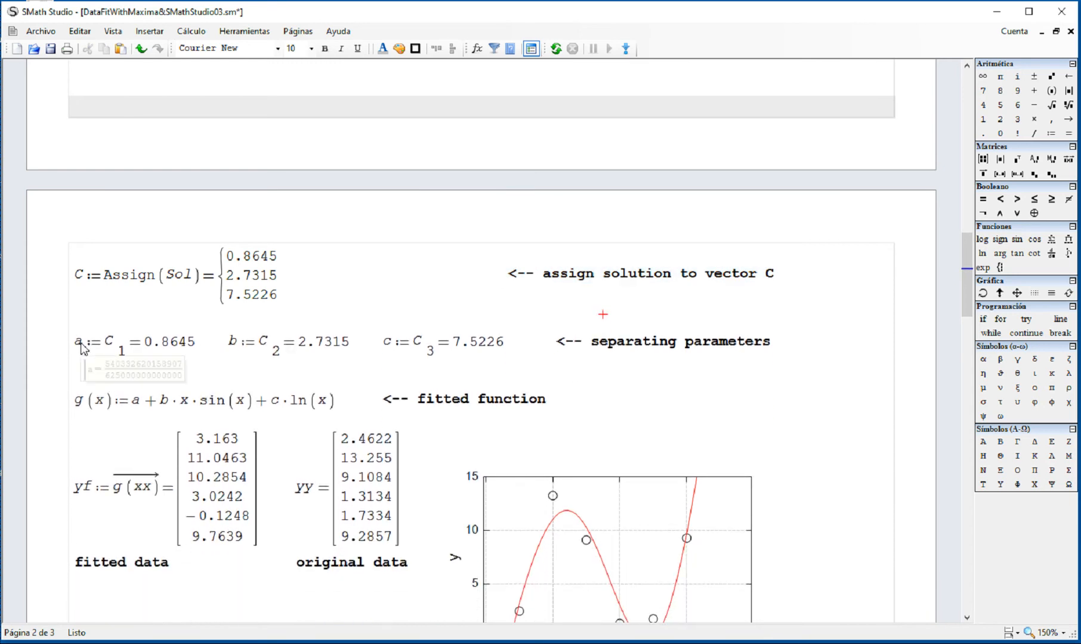
Step: Inspect the index in the definition of a, try a lowercase c with index 1 in the blank area below, and clear it
left_click(86, 347)
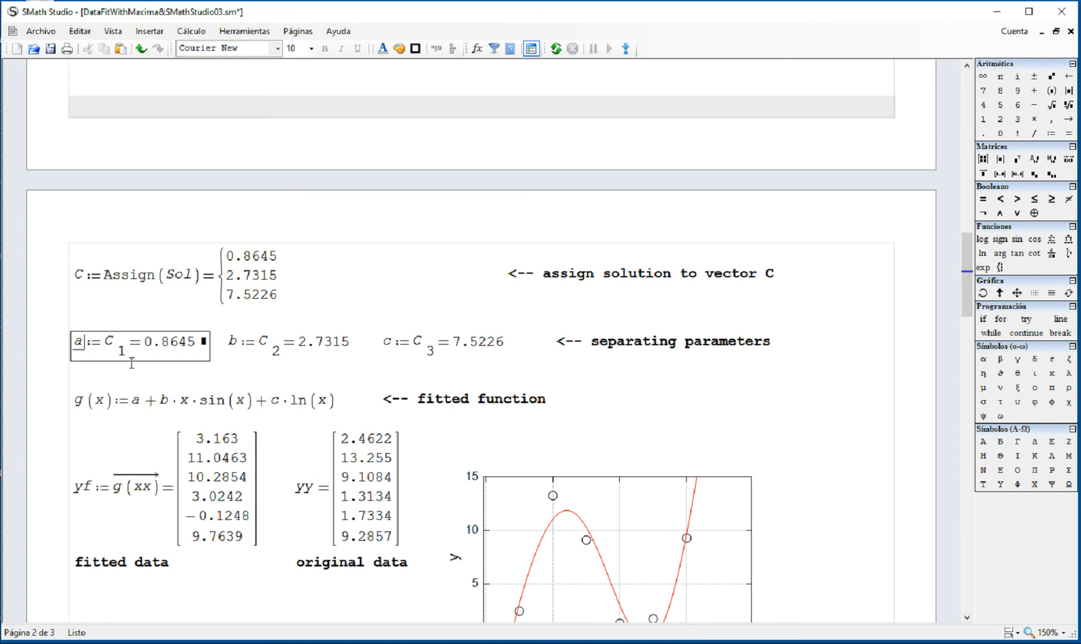
left_click(125, 351)
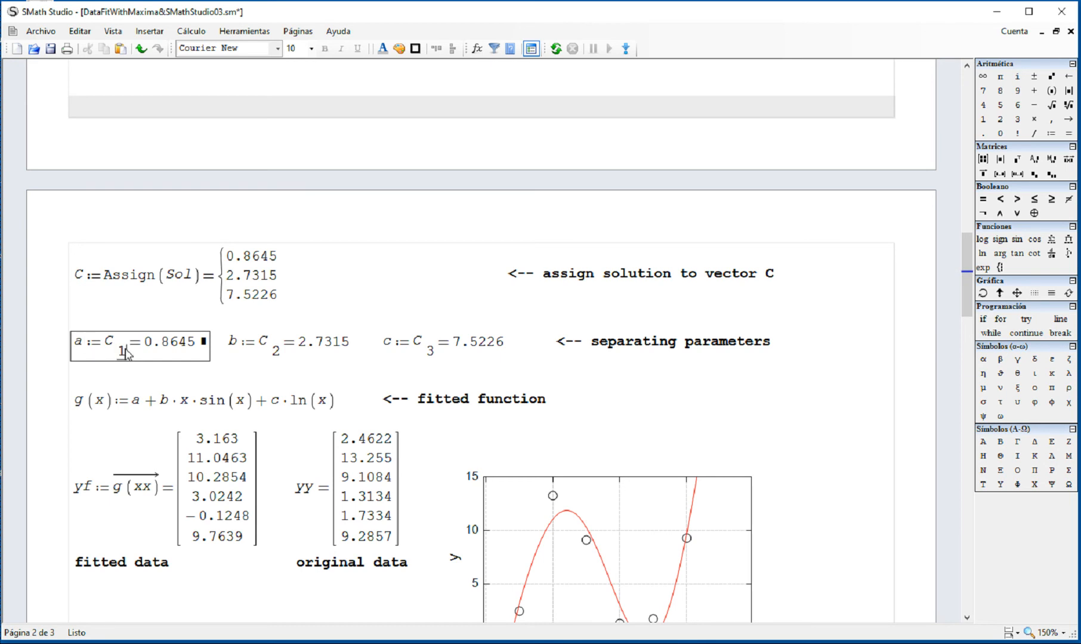
left_click(642, 385)
type("c1")
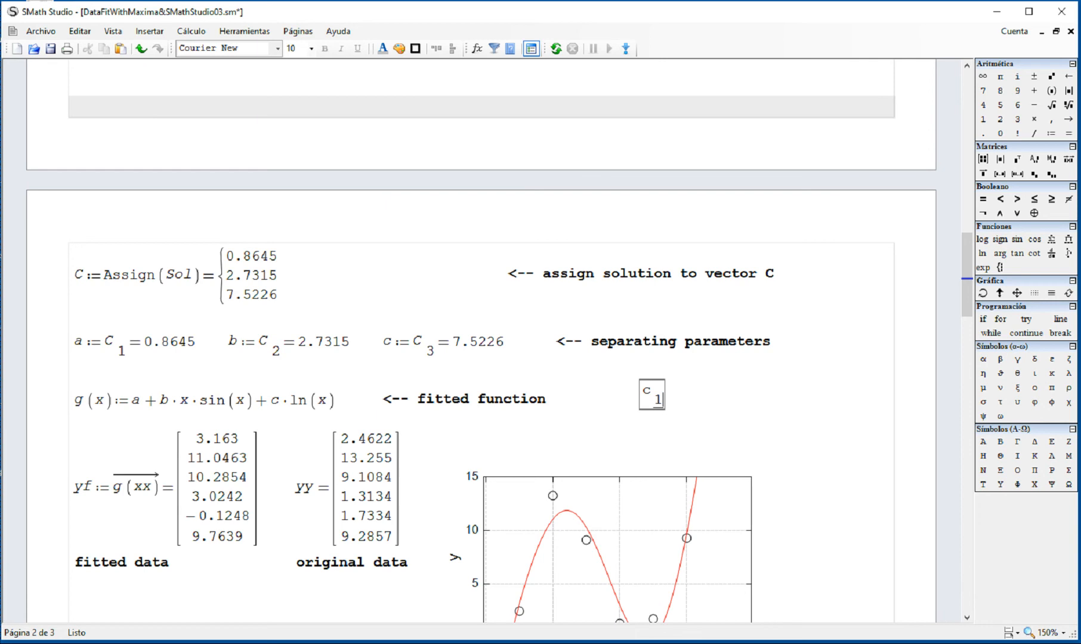
key("ctrl+a")
key("Delete")
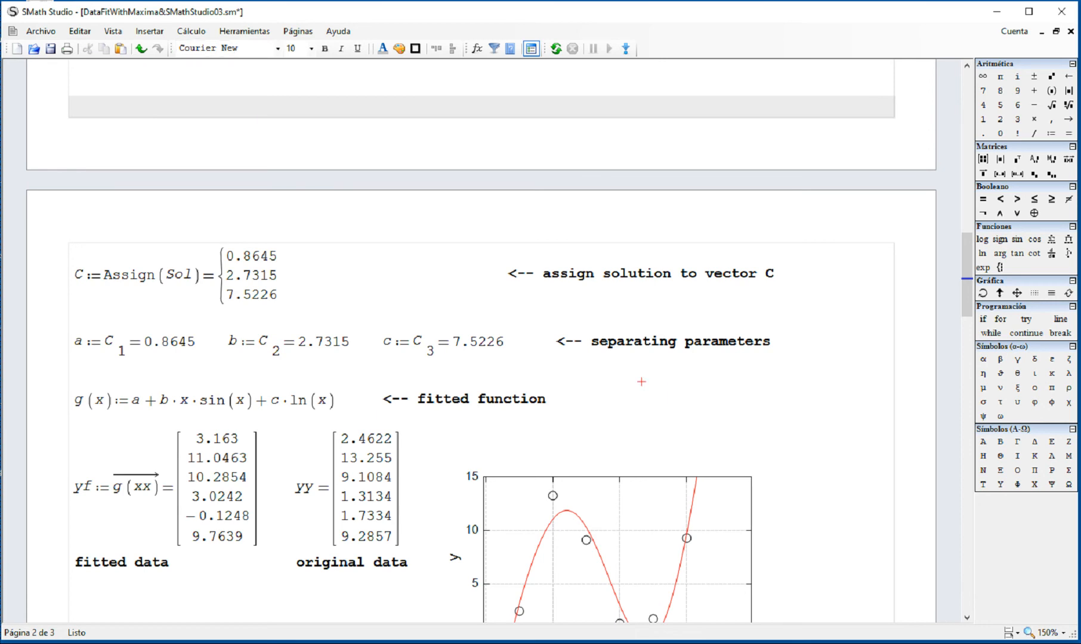
Step: Evaluate element 1 of vector C in the blank area beside the fitted function comment, and delete the trial expression
type("C[")
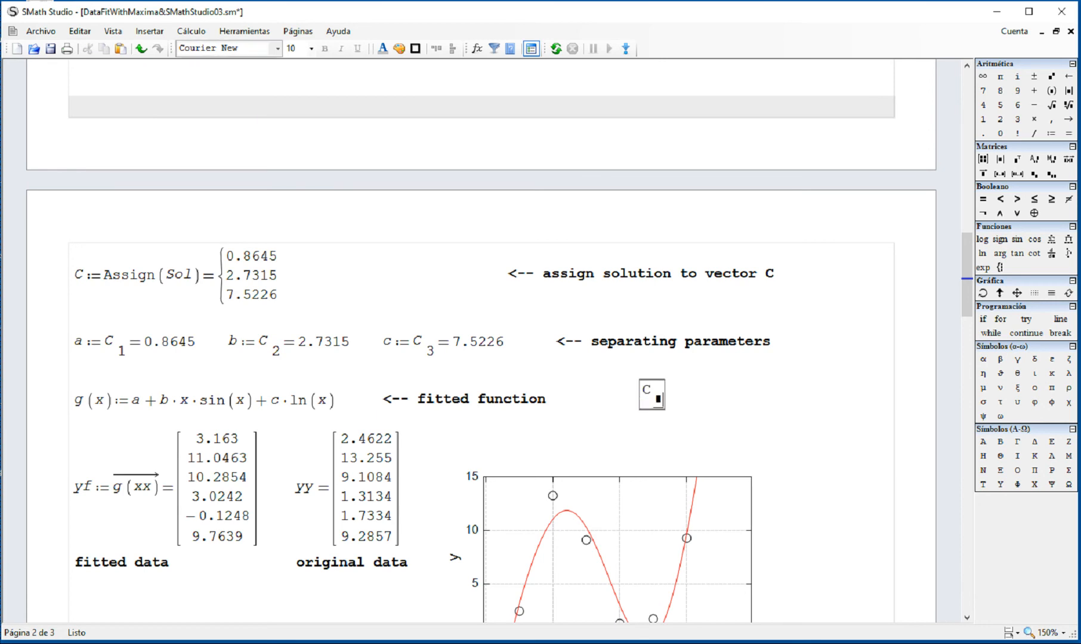
type("1=0.8645")
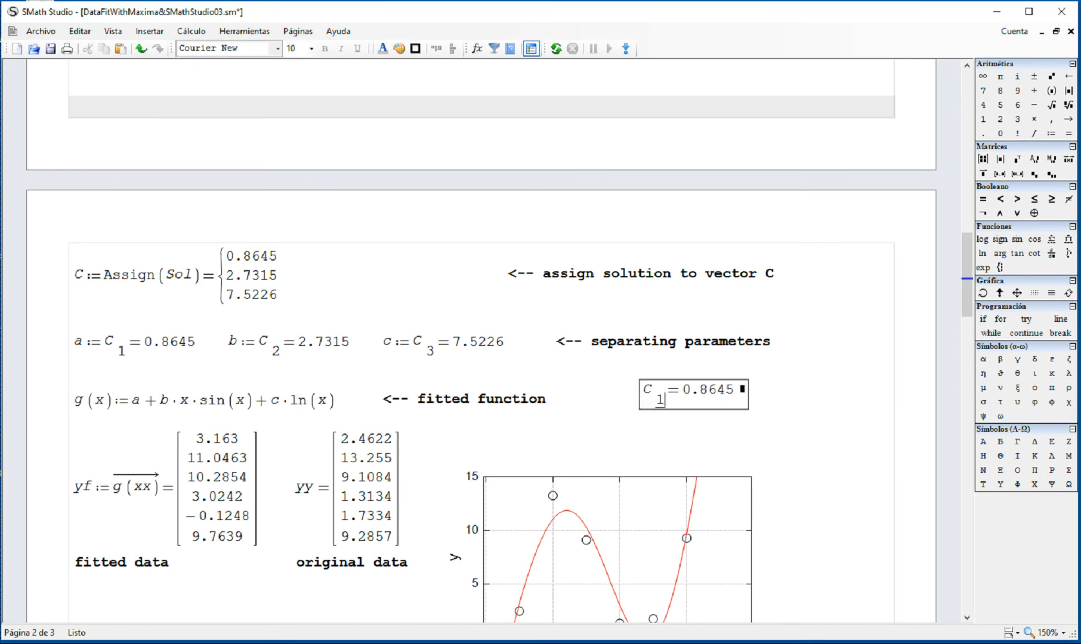
left_click_drag(738, 430, 719, 415)
key("Delete")
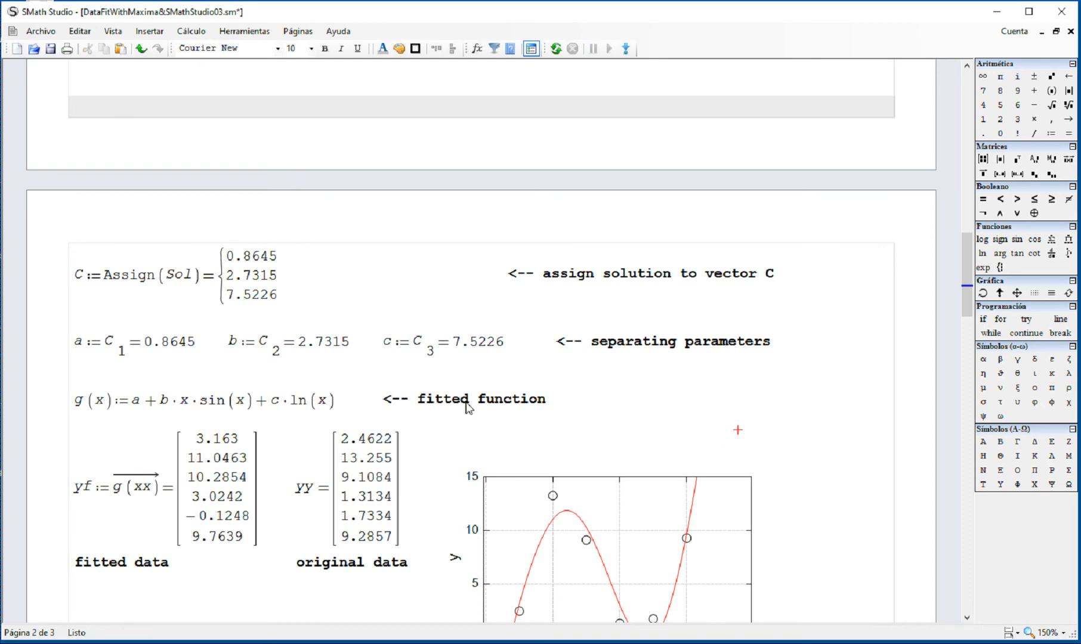
Step: Examine the definitions of b and c and the expression a+b·x·sin(x)+c·ln(x) of the fitted function g(x)
mouse_move(393, 352)
left_click_drag(525, 352, 358, 365)
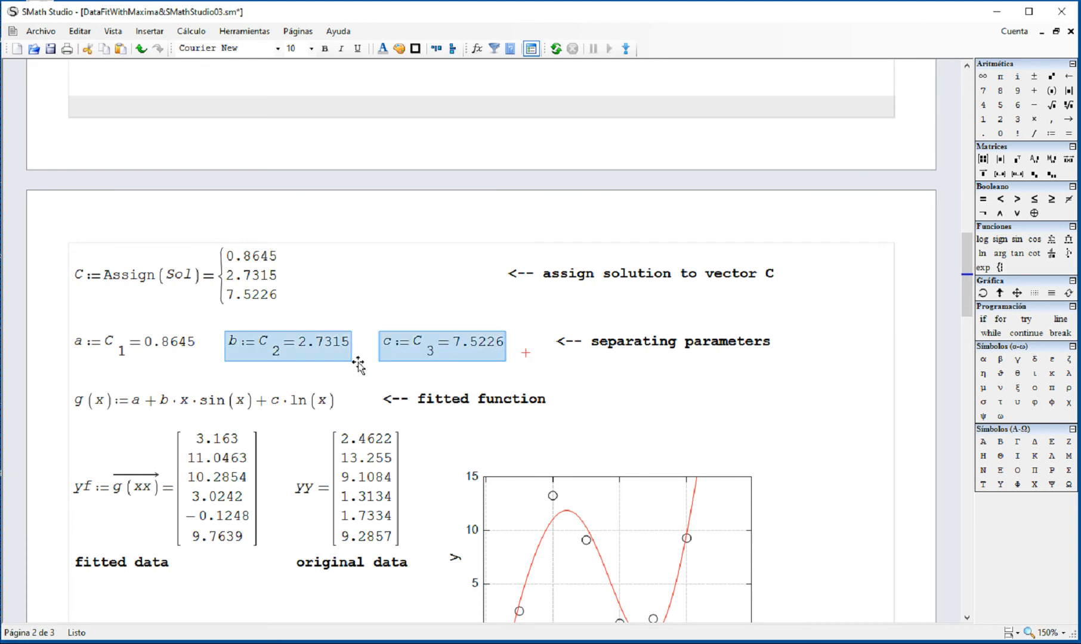
left_click(420, 382)
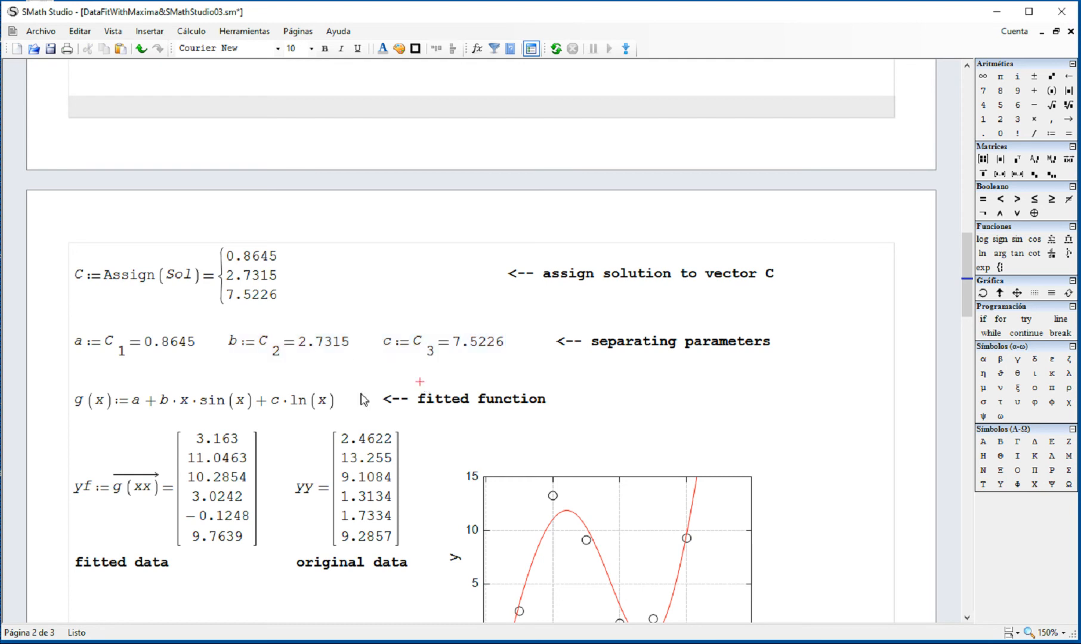
left_click_drag(337, 410, 37, 412)
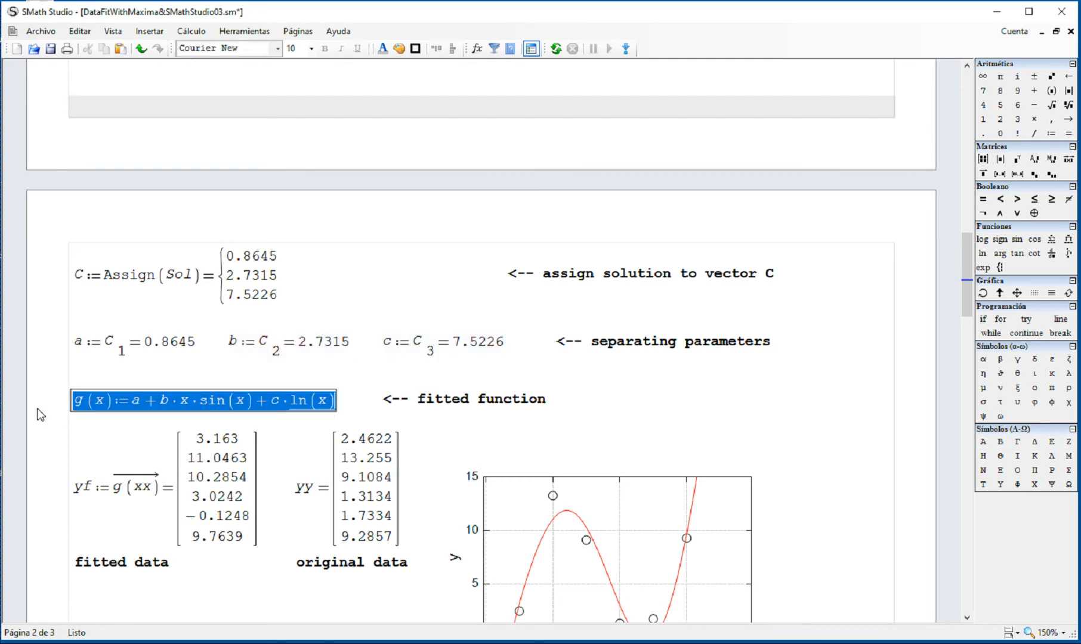
left_click(436, 415)
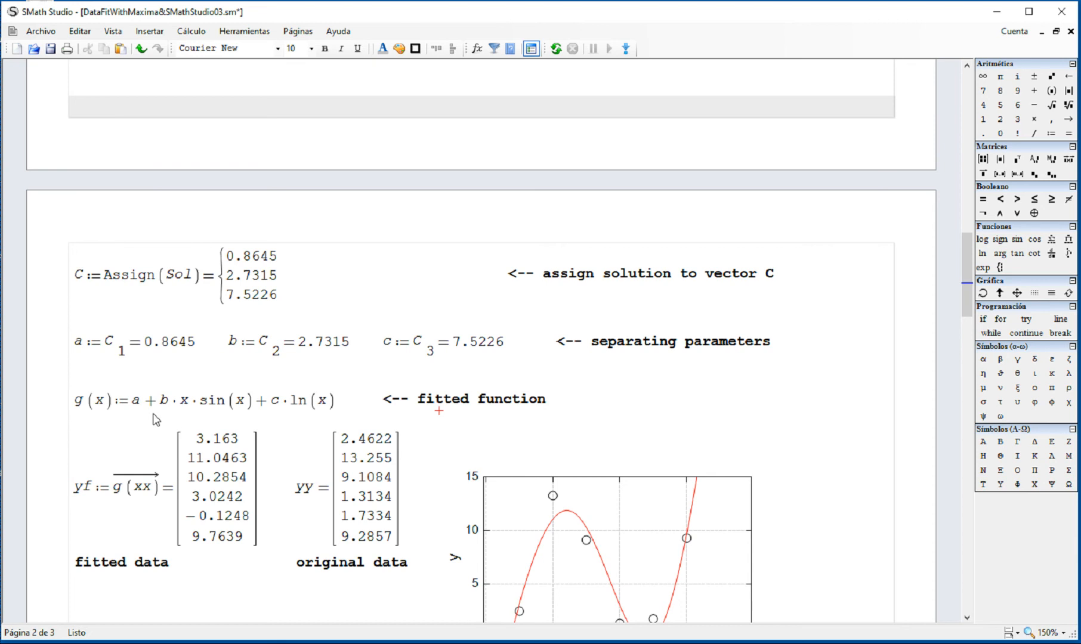
left_click_drag(136, 407, 338, 413)
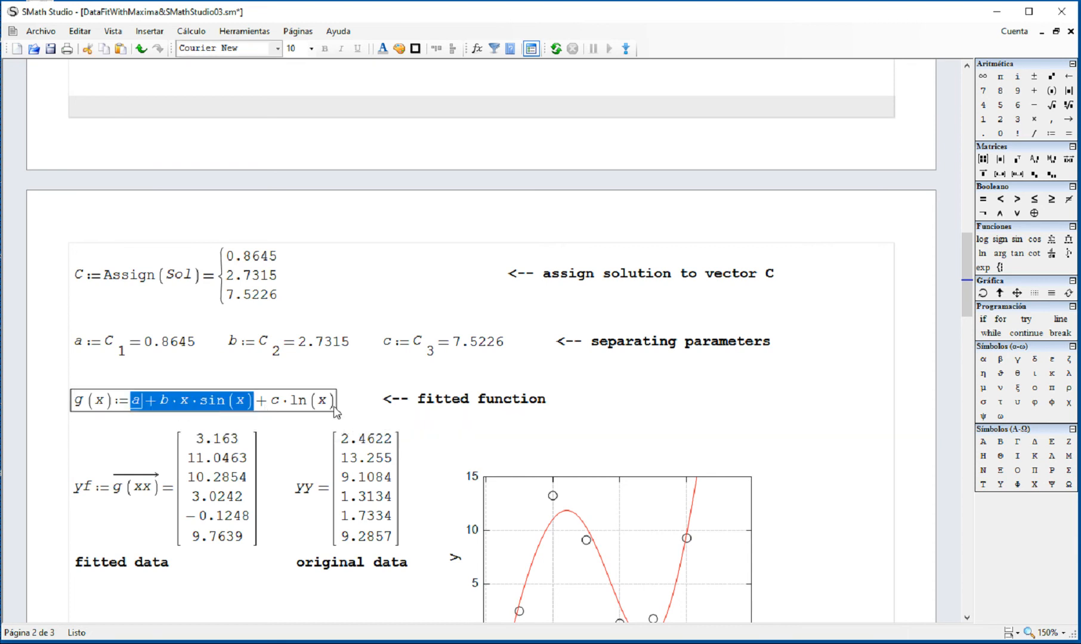
left_click(614, 441)
Step: Copy the made-up function f(x):=3.2+1.5·x·sin(x)+4.8·ln(x) from page 1 and place the copy directly above g(x)
scroll(615, 438, "up", 15)
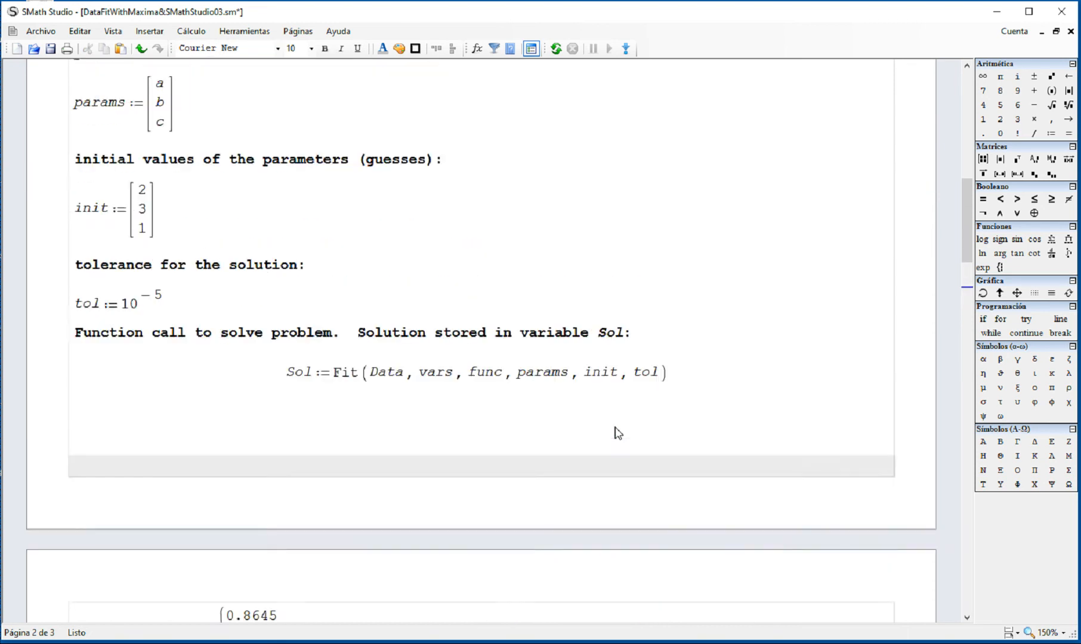
scroll(617, 433, "up", 5)
left_click_drag(371, 312, 344, 290)
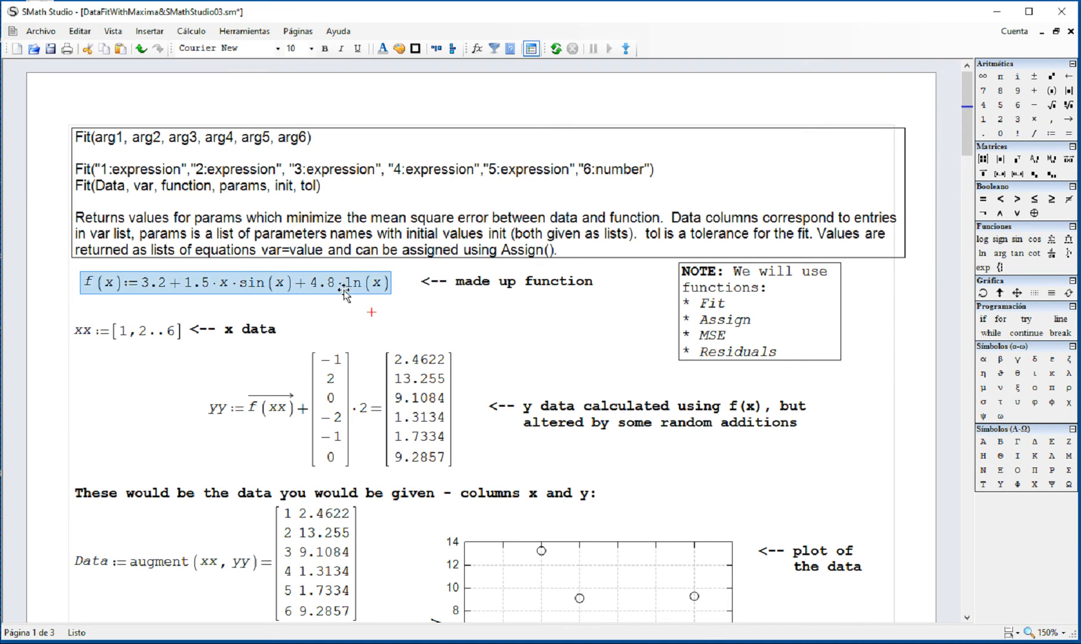
scroll(352, 304, "down", 20)
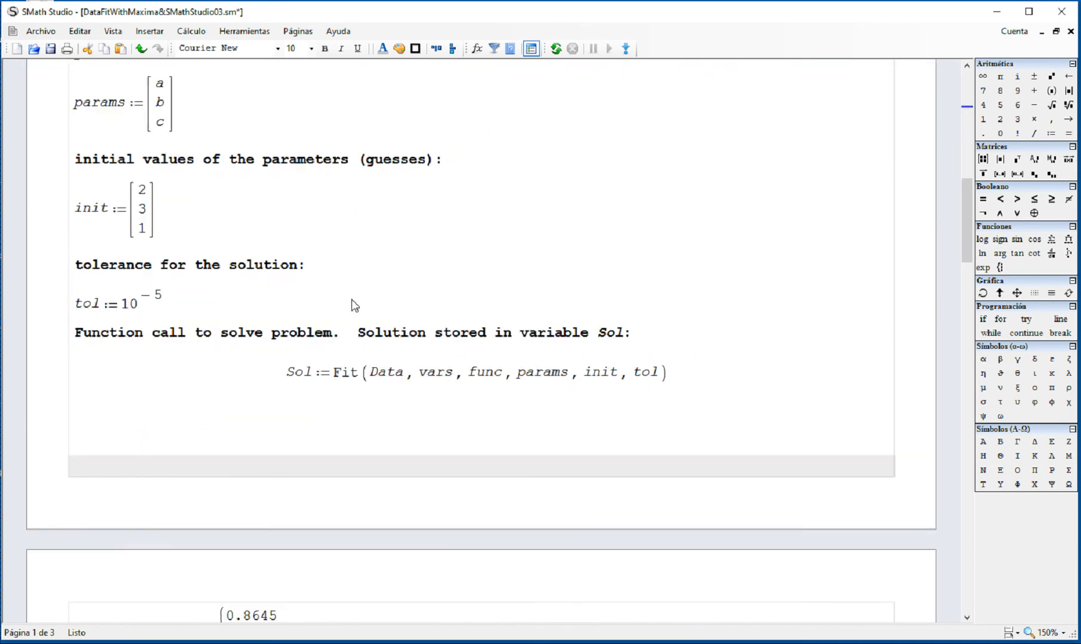
left_click(583, 482)
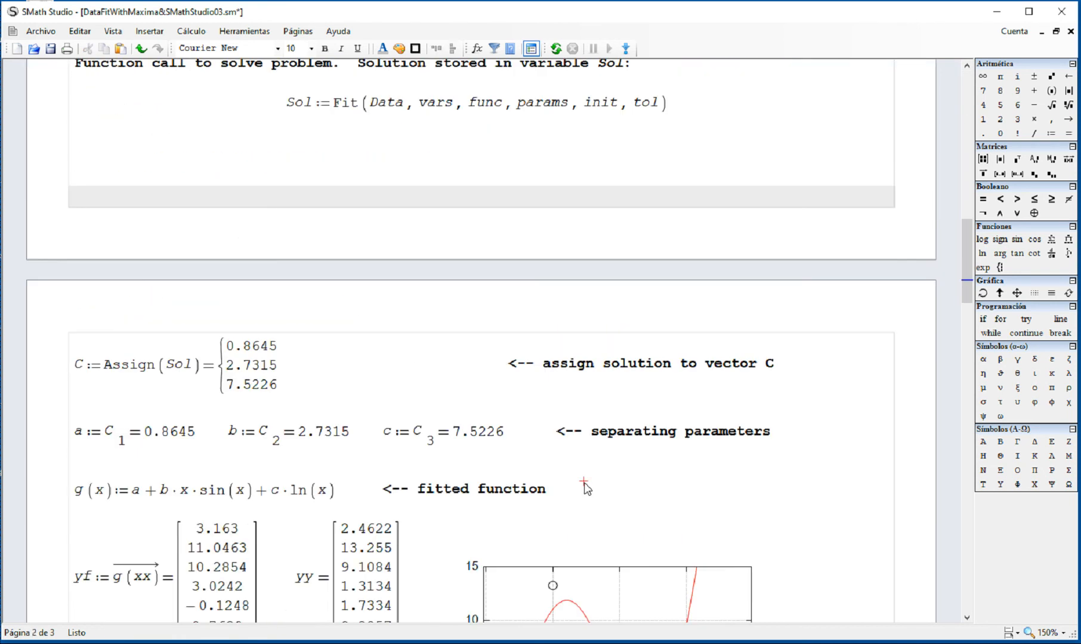
type("f(x):=3.2+1.5·x·sin(x)+4.8·ln(x)")
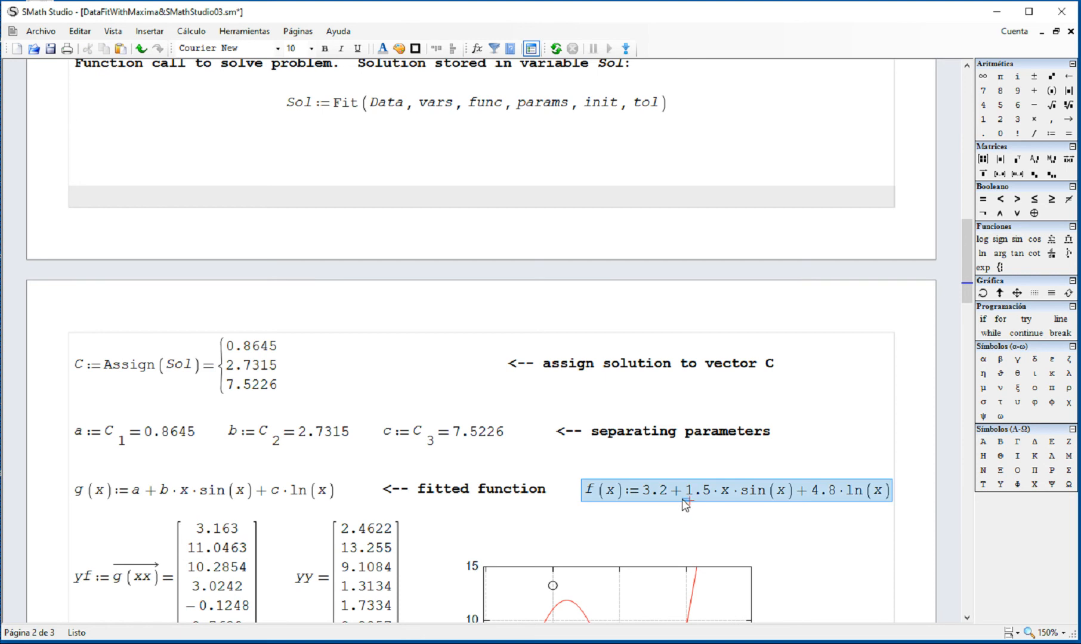
left_click_drag(686, 500, 176, 479)
left_click(672, 513)
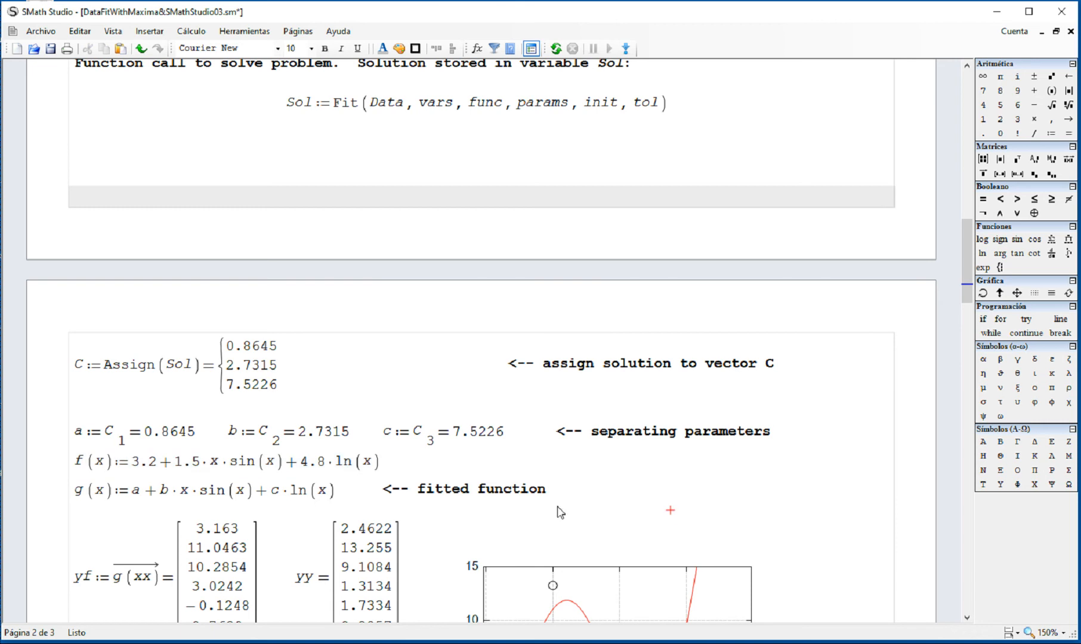
Step: Compare the coefficient a in g(x) with the constant term of f(x) and the fitted value of a
left_click(139, 492)
double_click(139, 491)
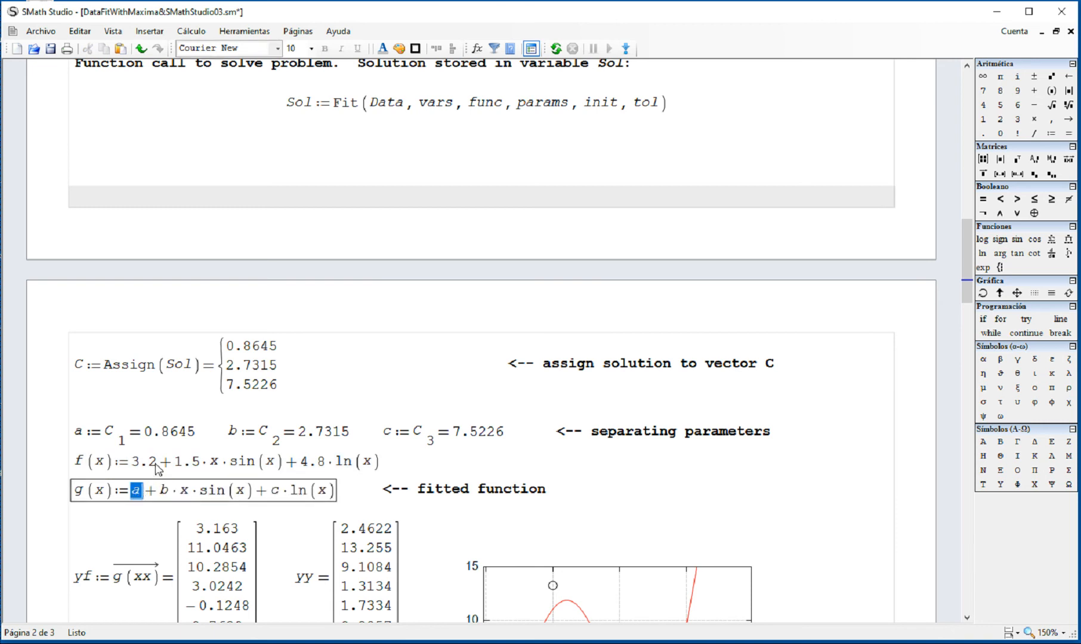
double_click(143, 463)
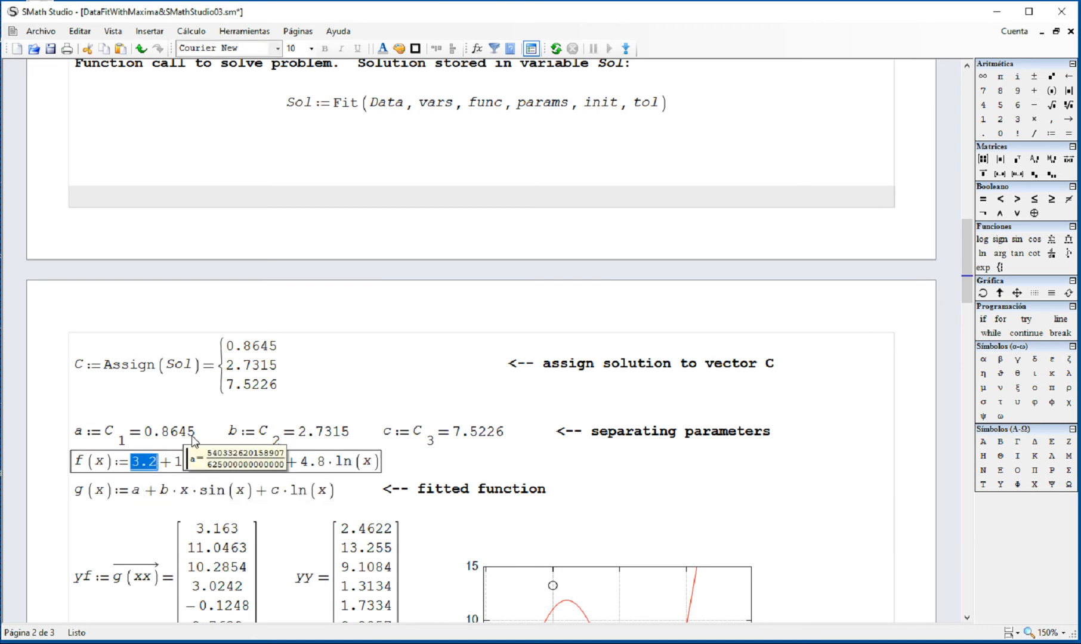
double_click(168, 437)
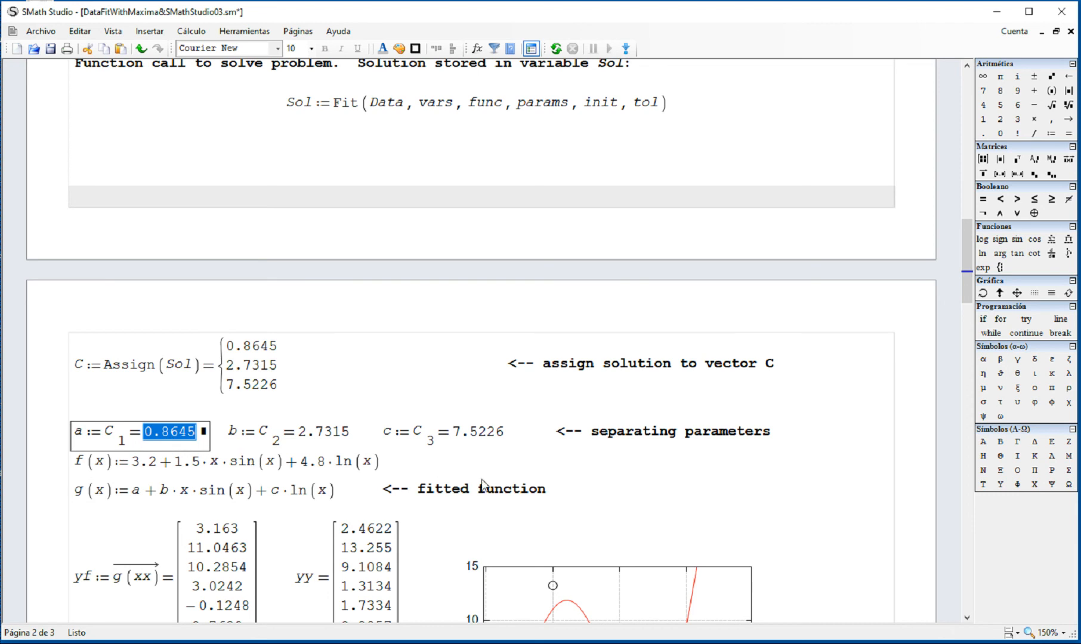
left_click(661, 482)
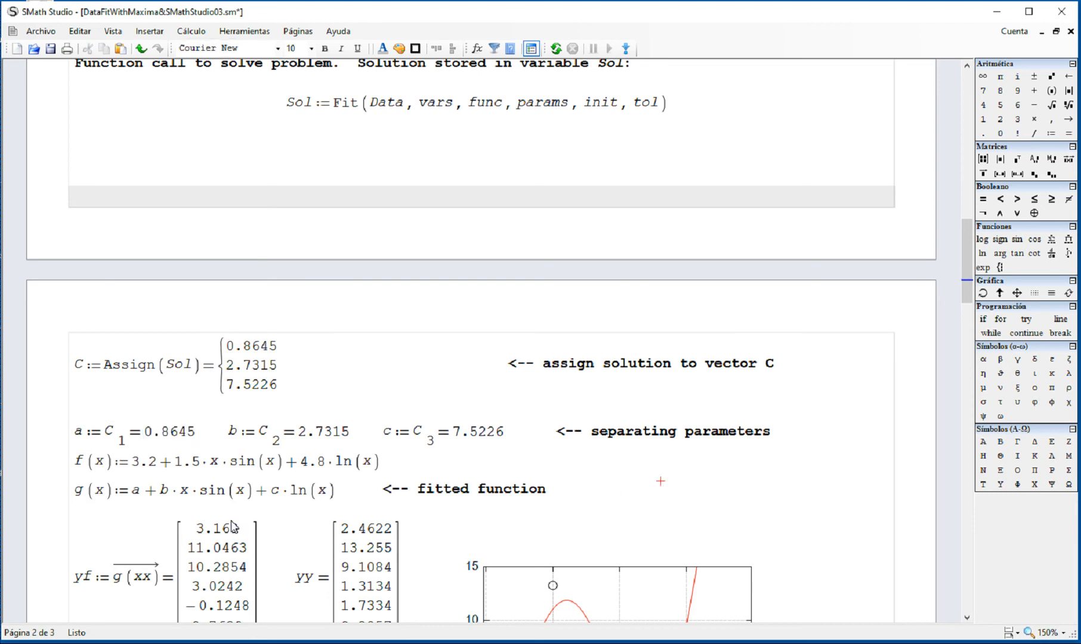
Step: Compare the coefficients b and c in g(x) with the matching coefficients of f(x) and their fitted values
left_click(170, 493)
double_click(173, 491)
left_click(184, 469)
left_click(305, 434)
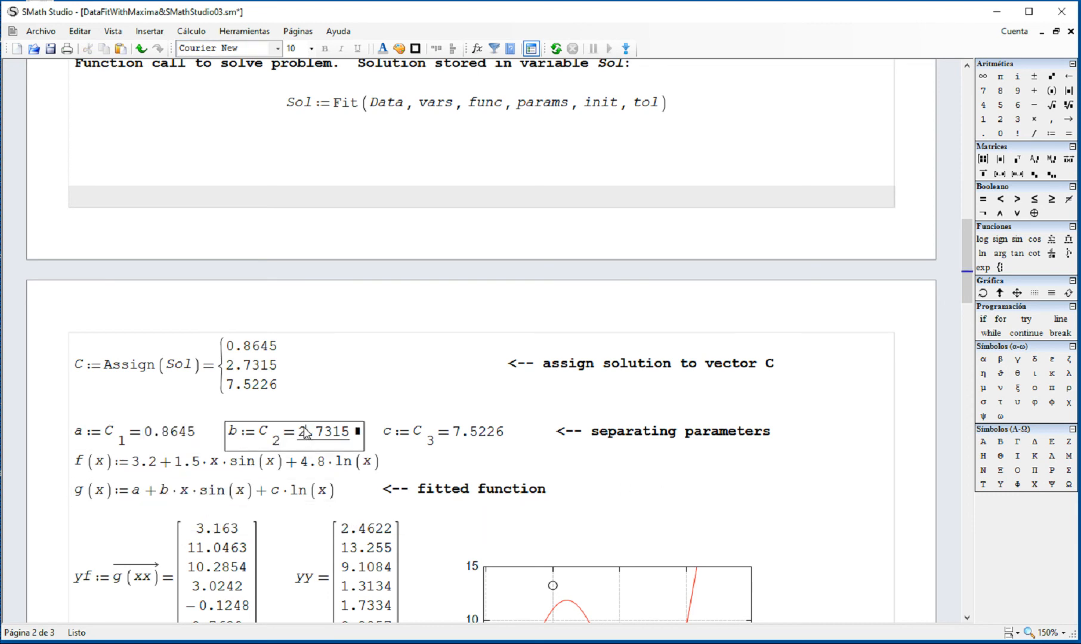
left_click(276, 490)
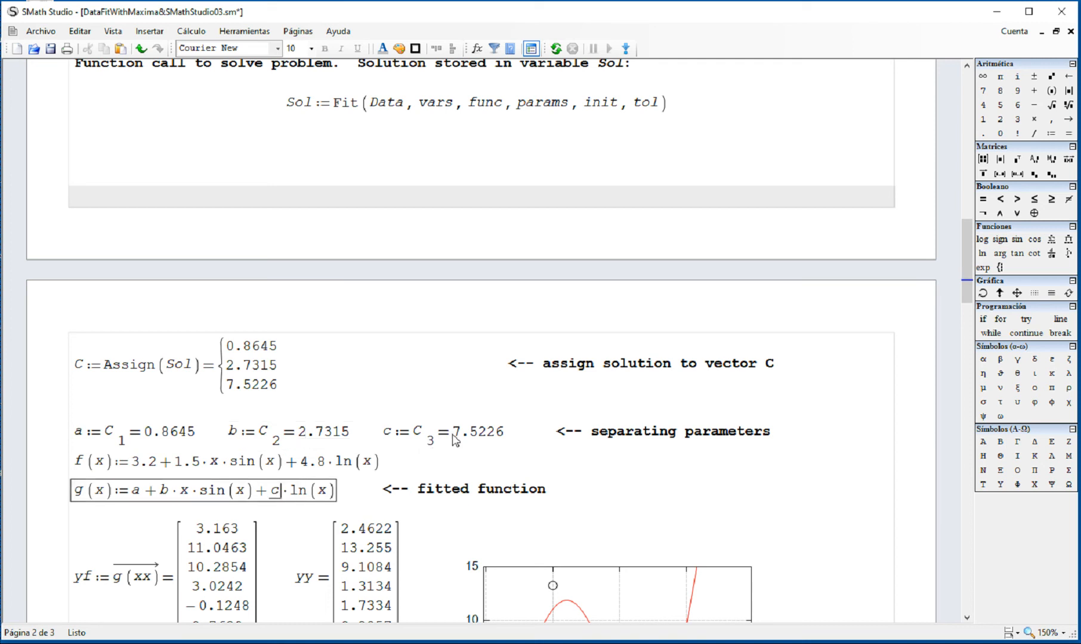
left_click(316, 460)
left_click(461, 443)
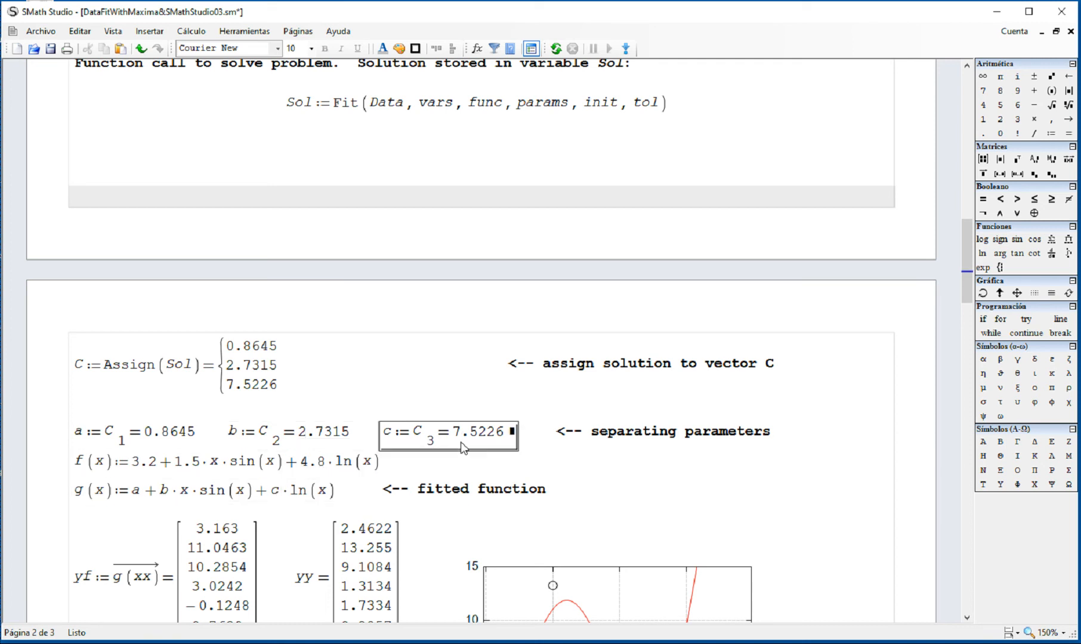
Step: Move the copied function f(x) away from above g(x) and delete it
left_click_drag(426, 471, 806, 484)
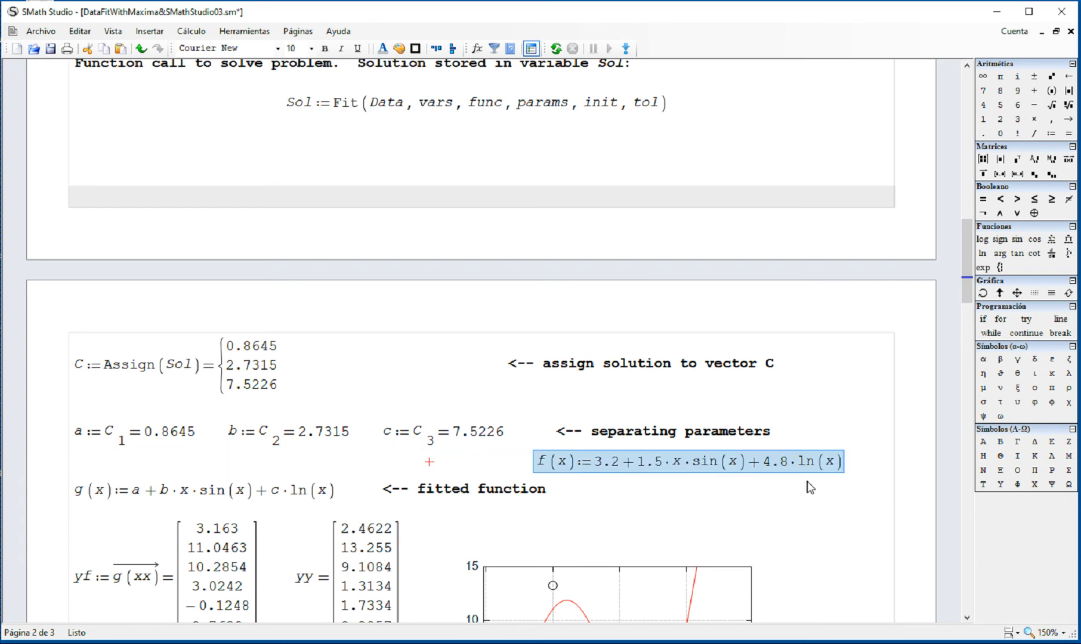
key("Delete")
Step: Examine the vector of random additions and the factor 2 in the definition of yy on page 1
scroll(809, 487, "up", 15)
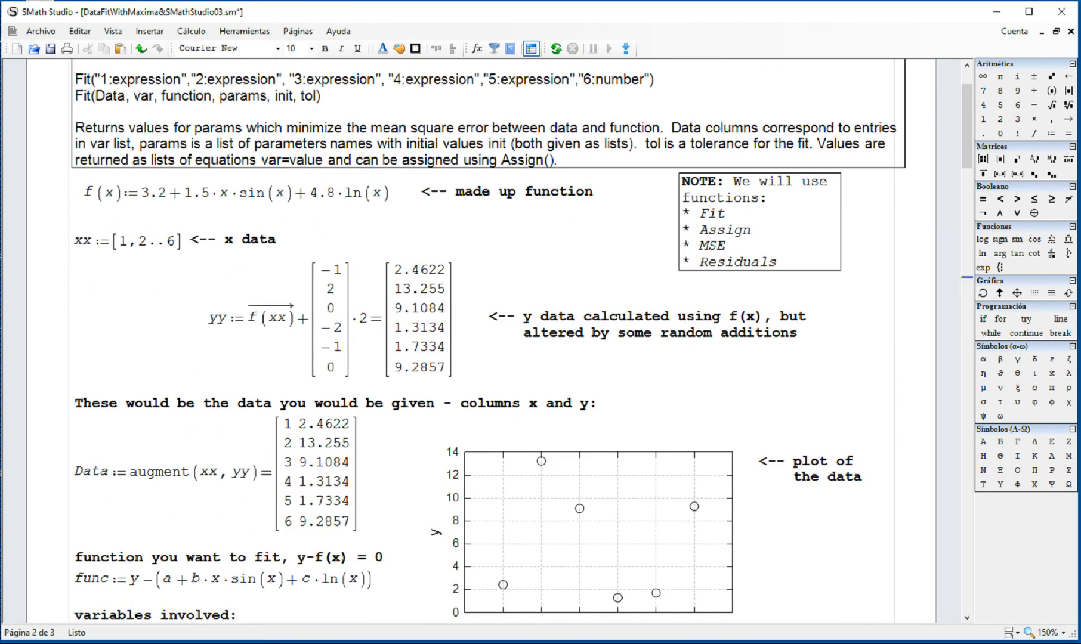
left_click_drag(373, 348, 273, 329)
left_click(424, 348)
Step: Examine the definition yf:=g(xx) and its vector of fitted data on page 2
scroll(667, 436, "down", 10)
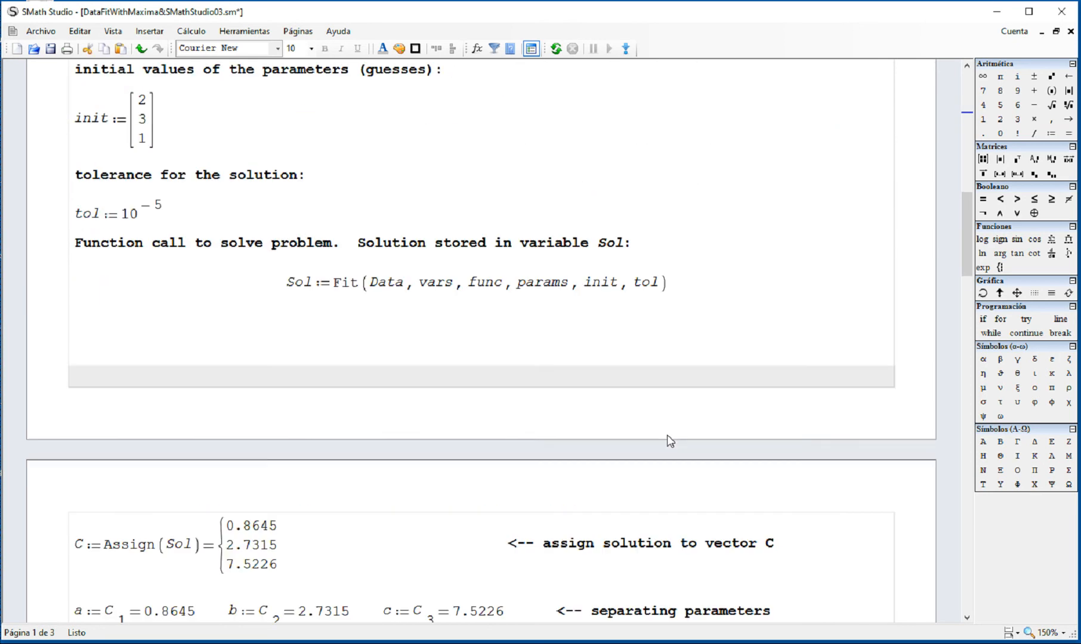
scroll(668, 444, "down", 3)
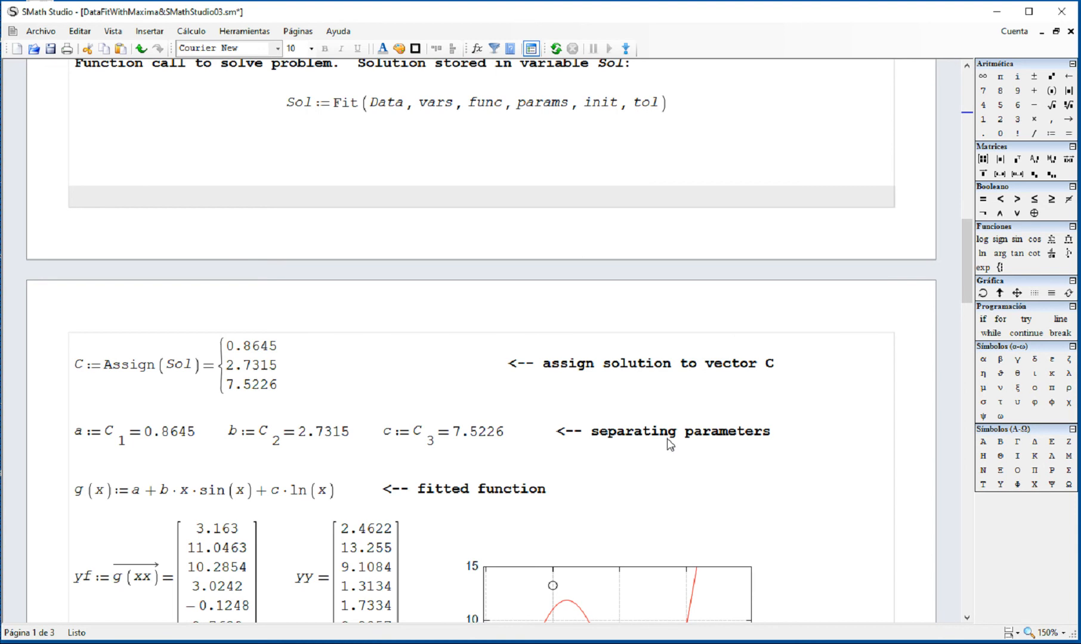
scroll(659, 421, "down", 3)
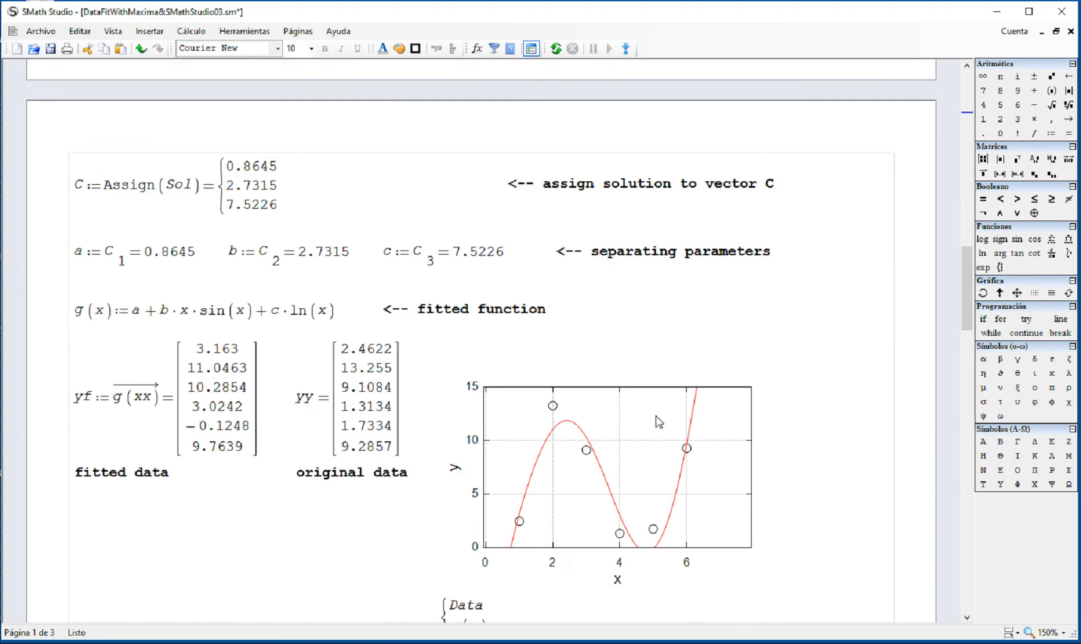
left_click(255, 403)
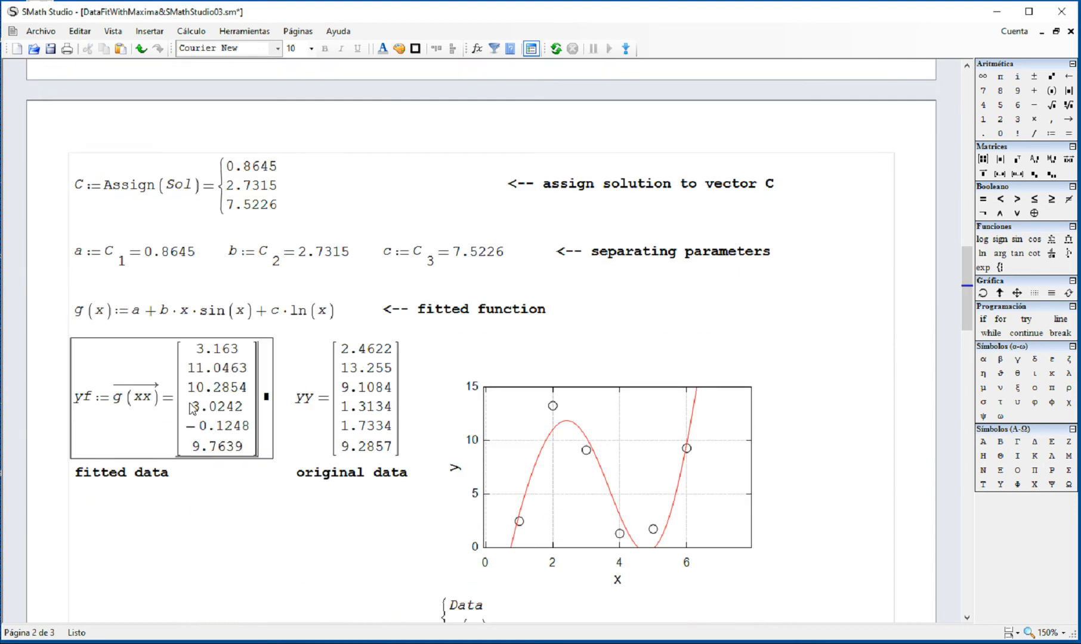
left_click(111, 398)
left_click_drag(112, 405, 132, 401)
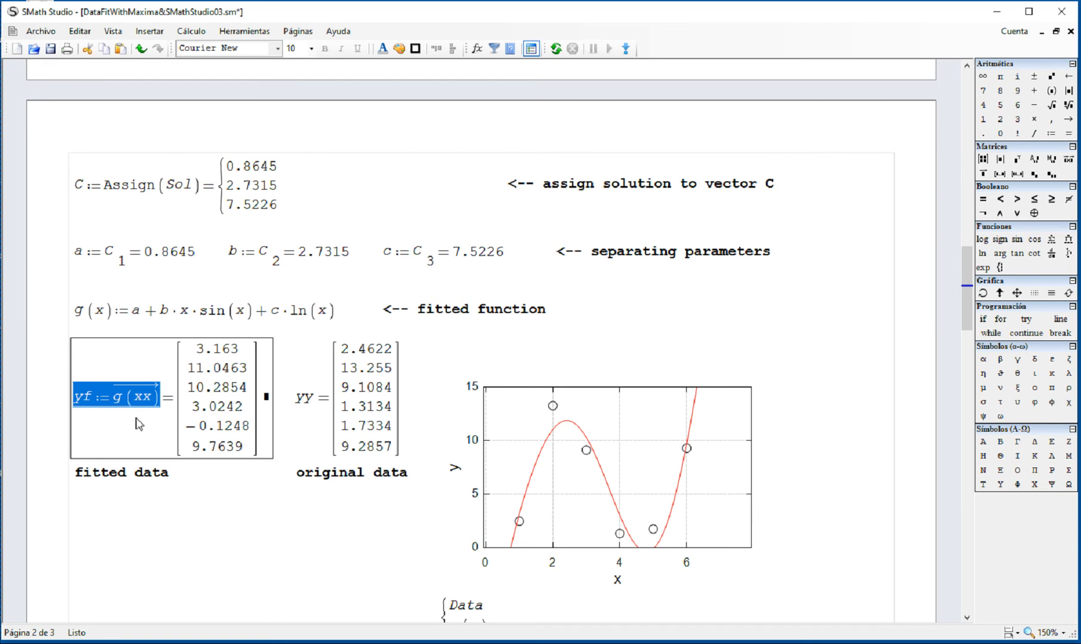
left_click(137, 420)
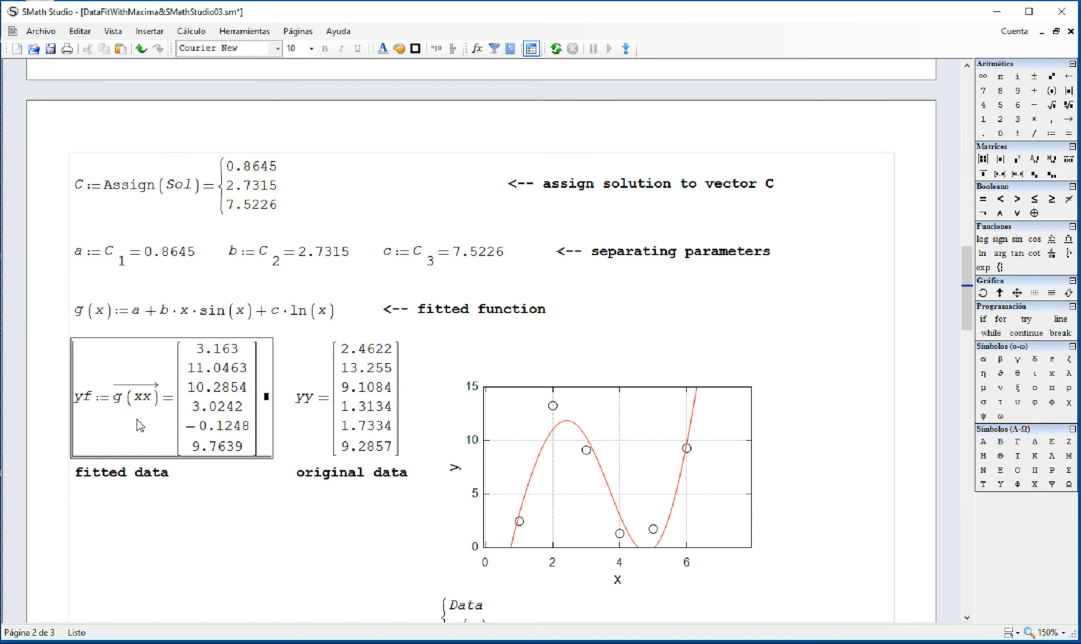
Step: Compare the fitted data vector yf with the original data vector yy row by row
left_click(321, 425)
left_click_drag(321, 425, 340, 422)
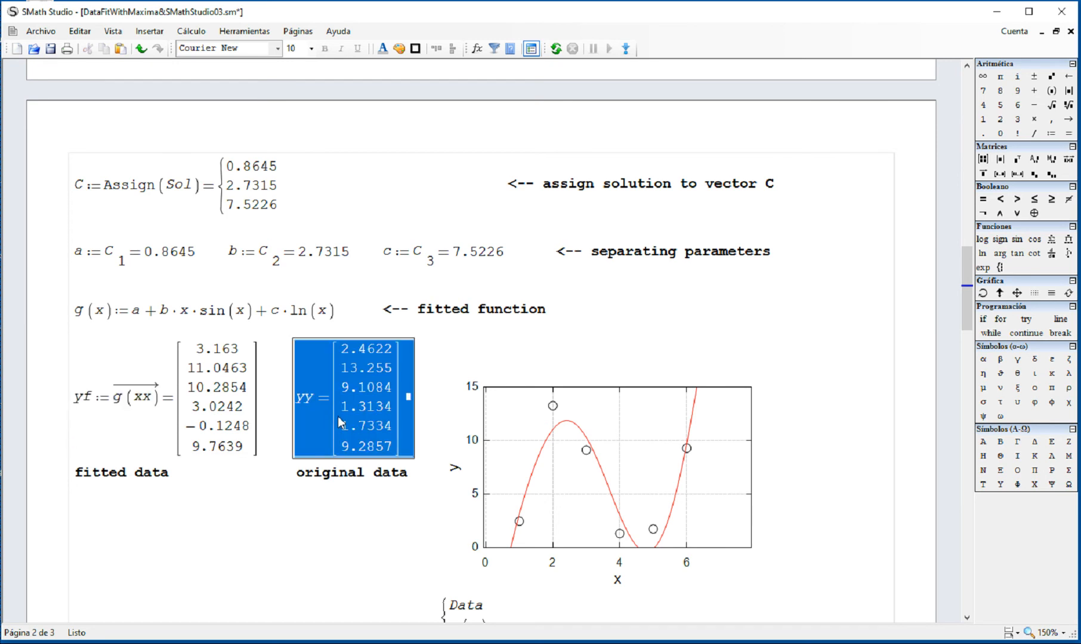
left_click(341, 488)
left_click_drag(221, 351, 250, 352)
left_click(358, 352)
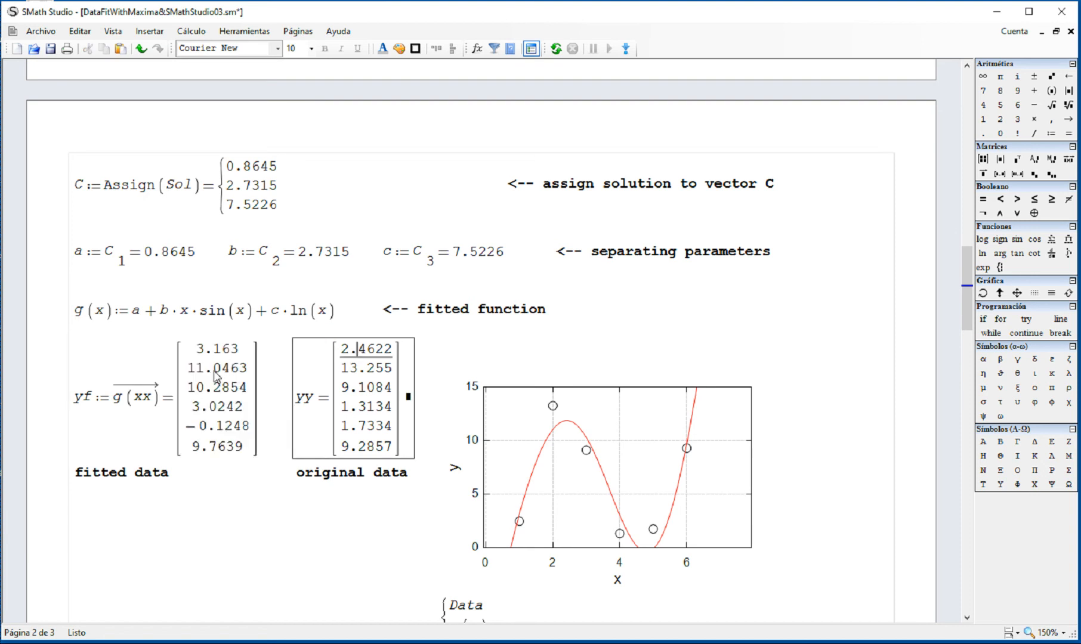
left_click(216, 377)
left_click(370, 369)
left_click(229, 382)
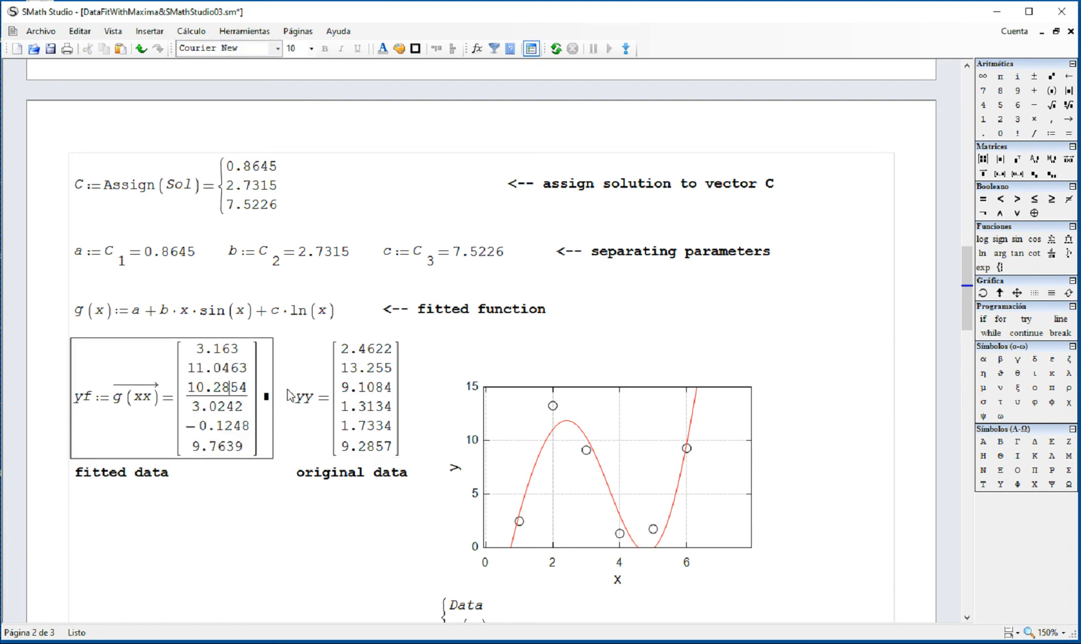
left_click(349, 391)
left_click(251, 416)
left_click(379, 425)
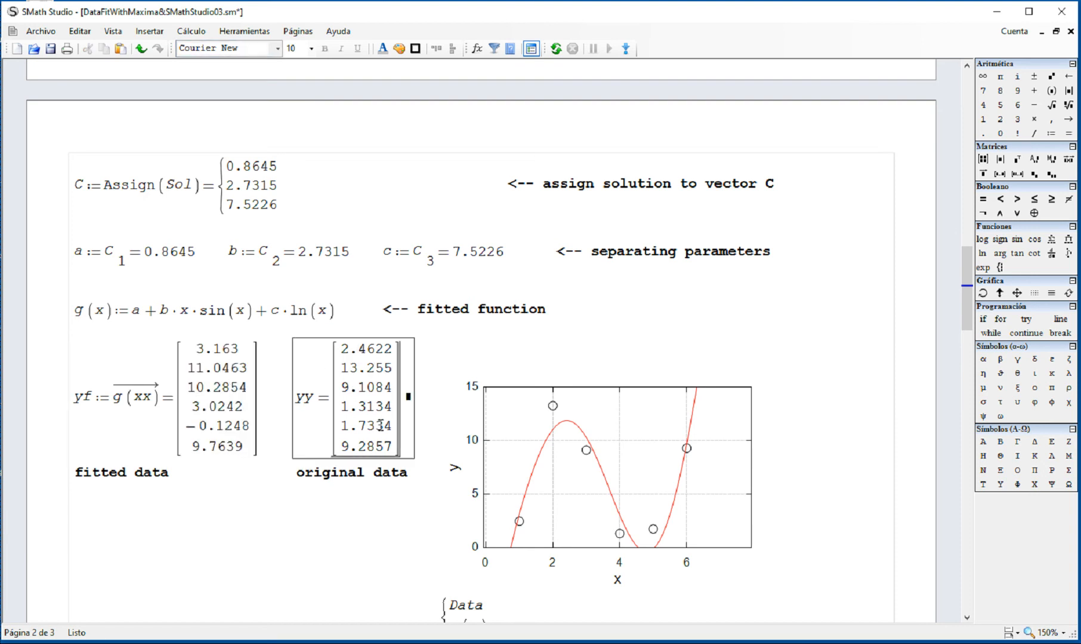
Step: Zoom out the plot of Data and g(x) so its axes reach 10 in x and 20 in y
scroll(523, 600, "down", 3)
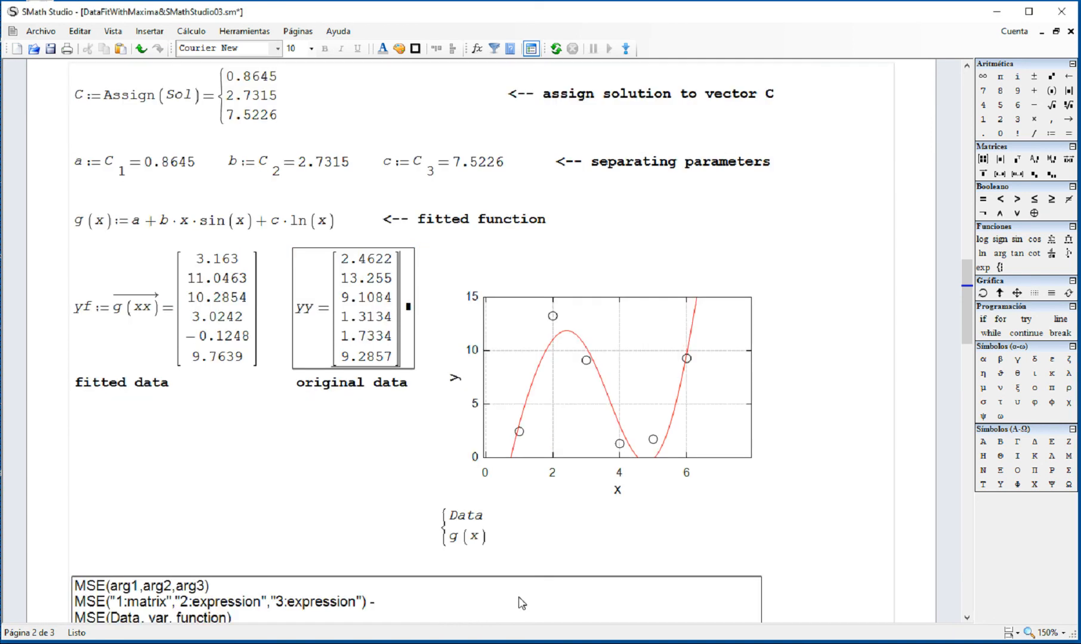
left_click_drag(484, 520, 454, 543)
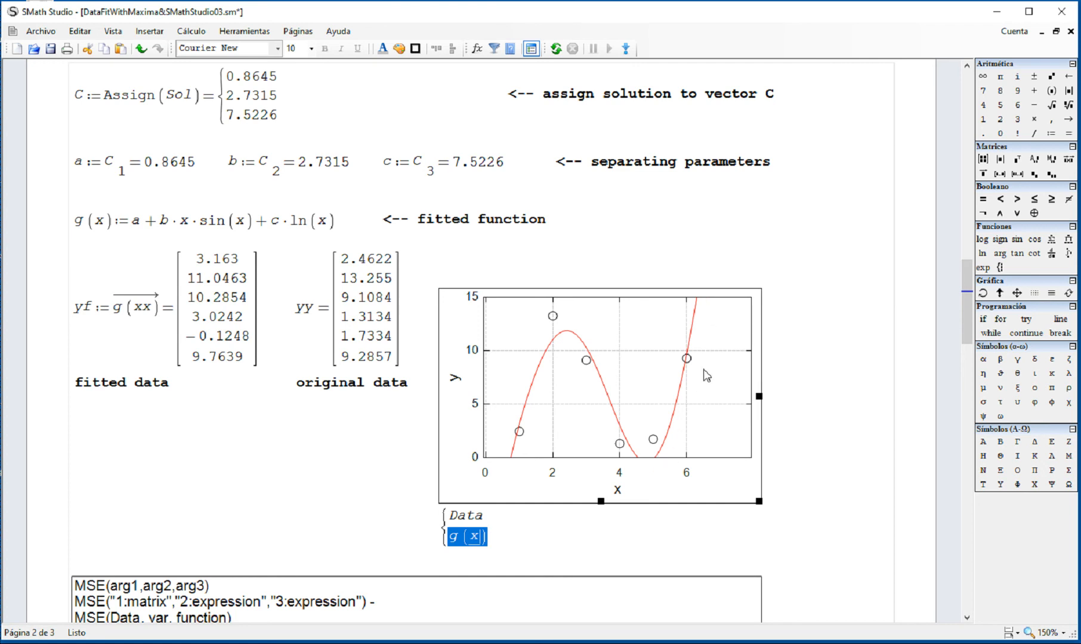
scroll(564, 358, "down", 3)
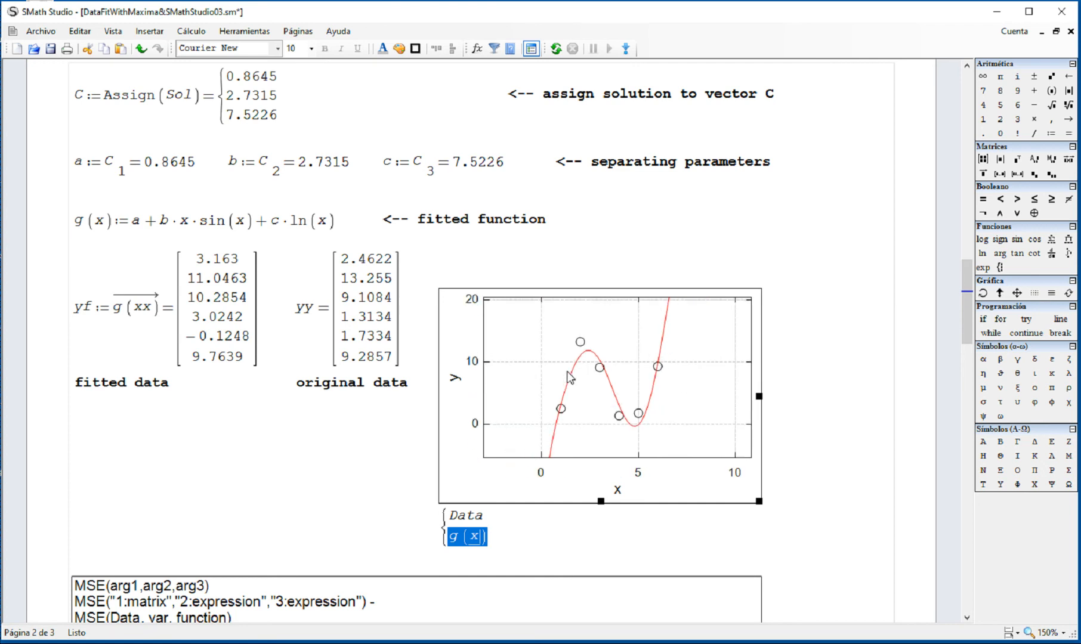
scroll(310, 401, "up", 2)
Step: Examine the MSE call with its arguments Data, vars and func, and its mean square error result
scroll(412, 394, "down", 5)
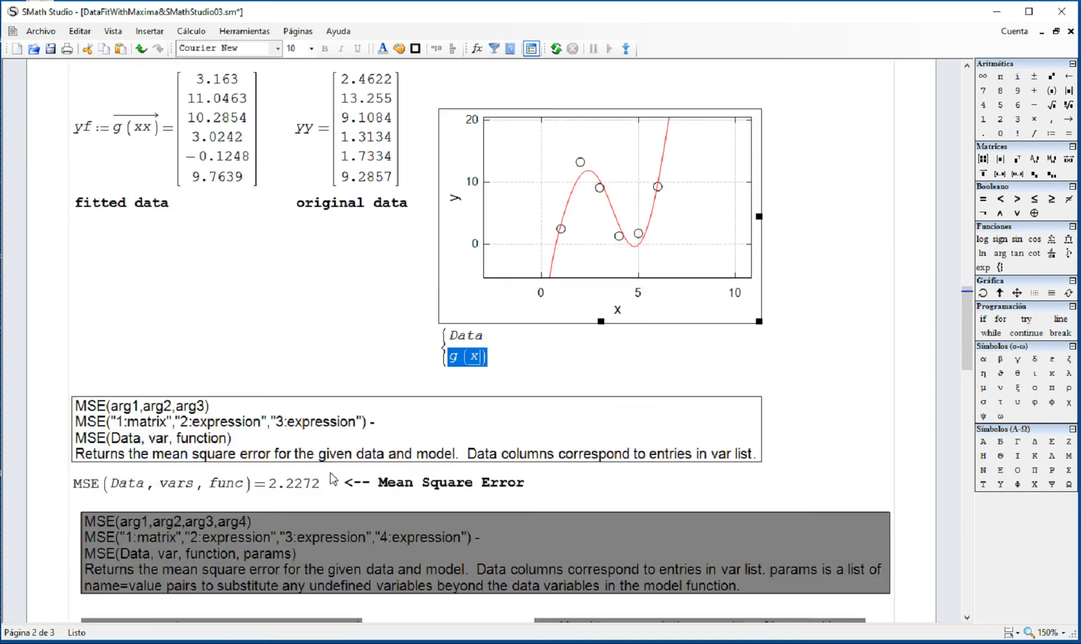
scroll(331, 479, "down", 3)
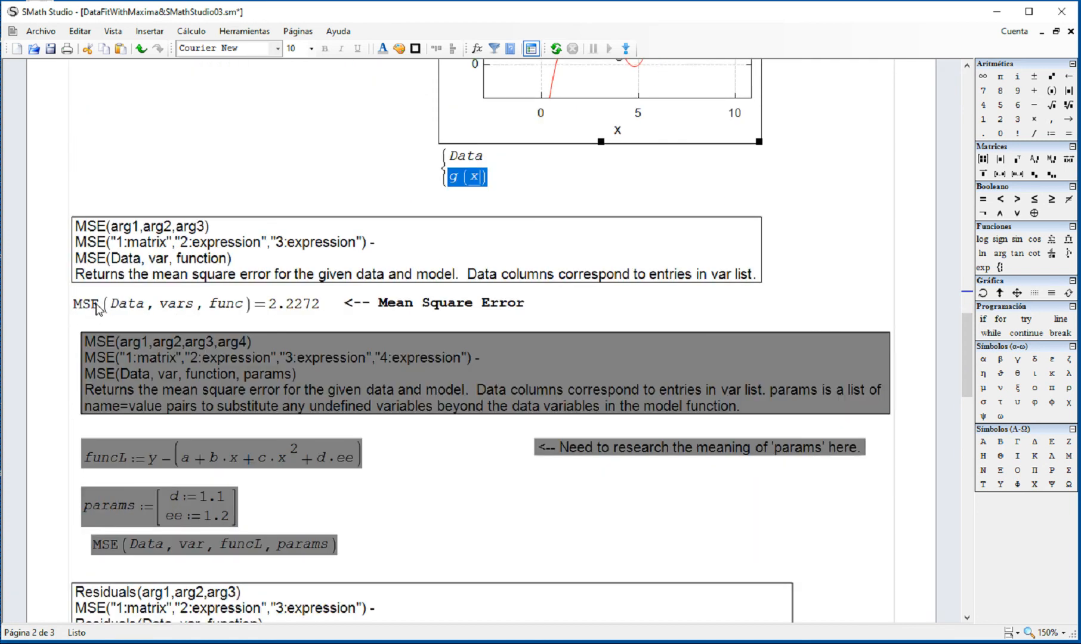
double_click(88, 306)
left_click(112, 305)
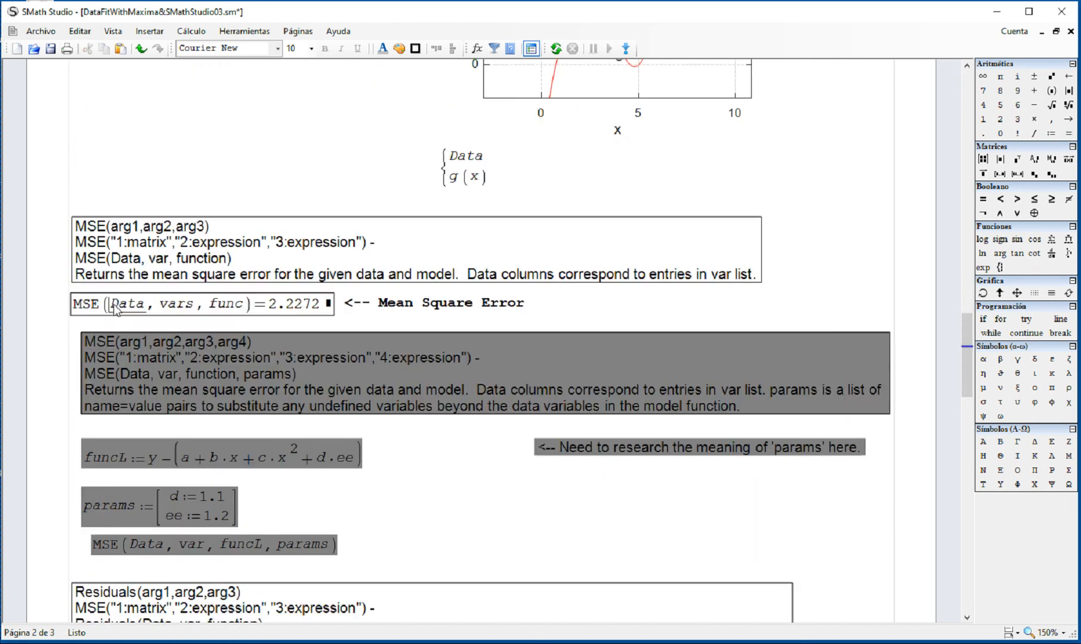
double_click(122, 305)
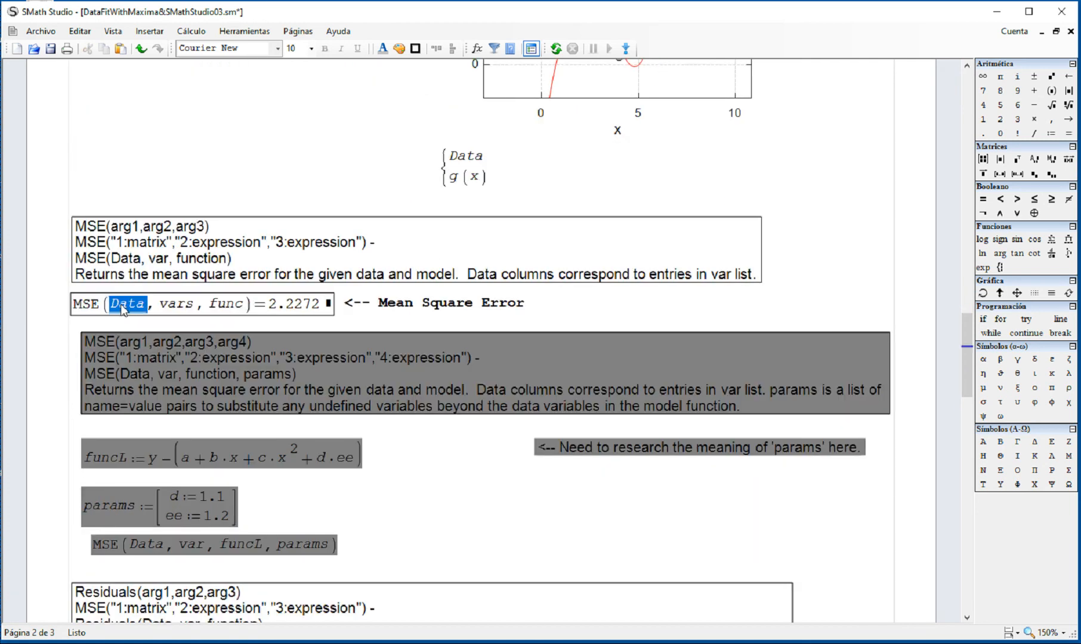
double_click(174, 307)
left_click(222, 307)
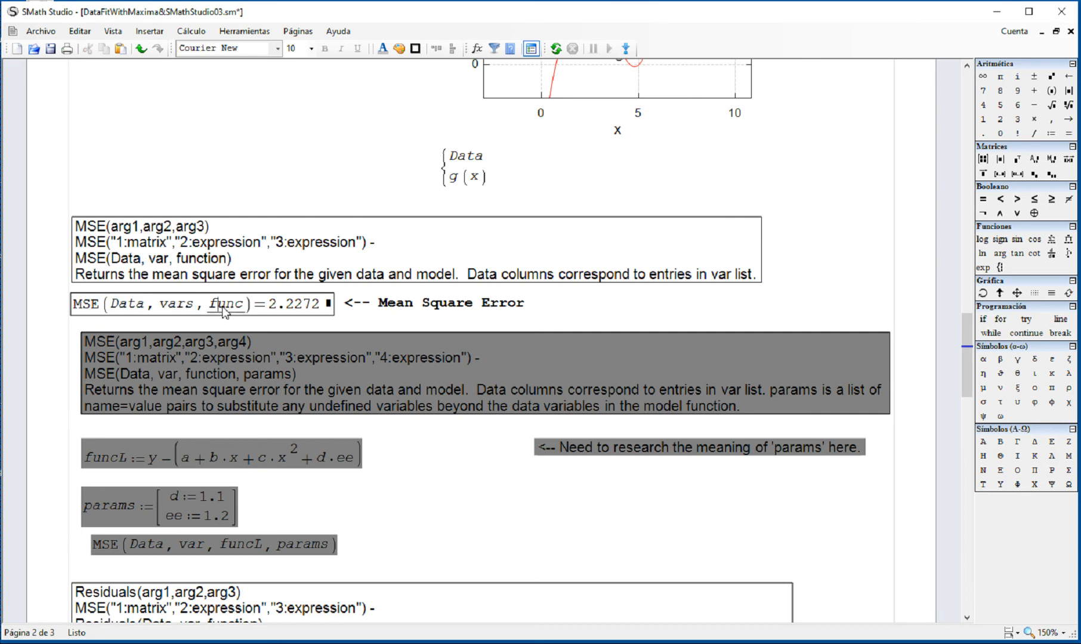
left_click_drag(387, 309, 474, 332)
left_click(307, 317)
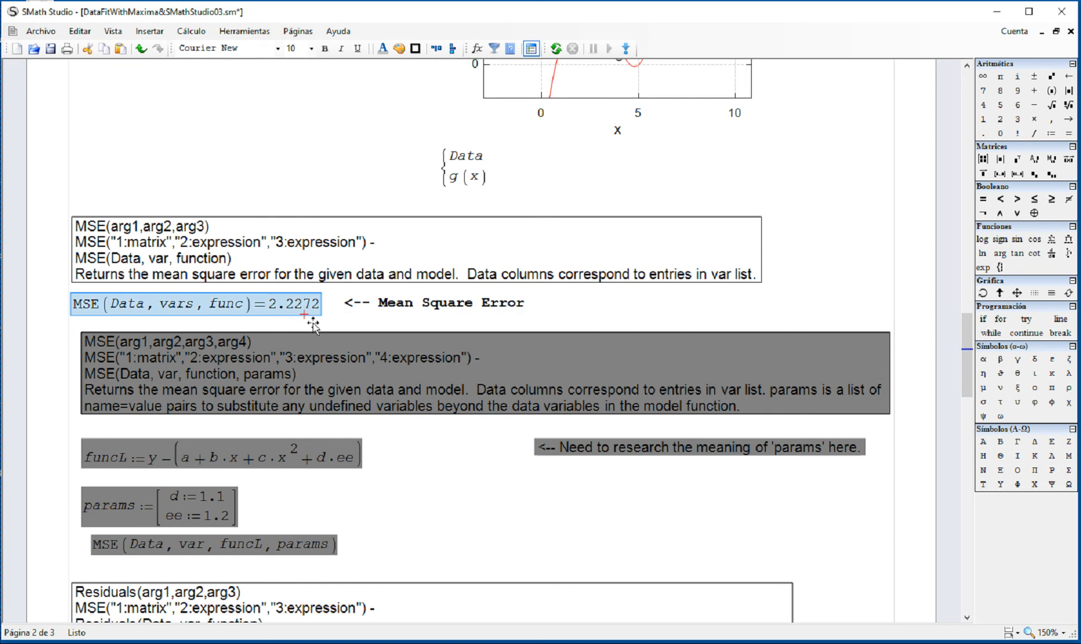
left_click_drag(327, 313, 327, 314)
left_click(338, 320)
Step: Read the description of the Residuals function and its arguments Data, var and function
scroll(334, 320, "down", 6)
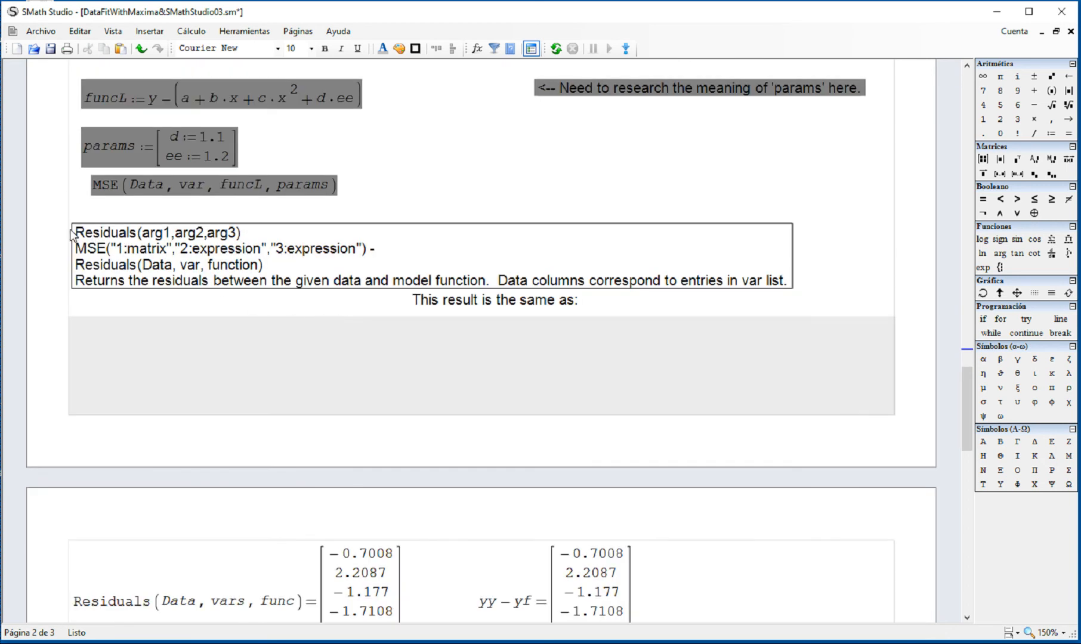
left_click(79, 233)
double_click(84, 234)
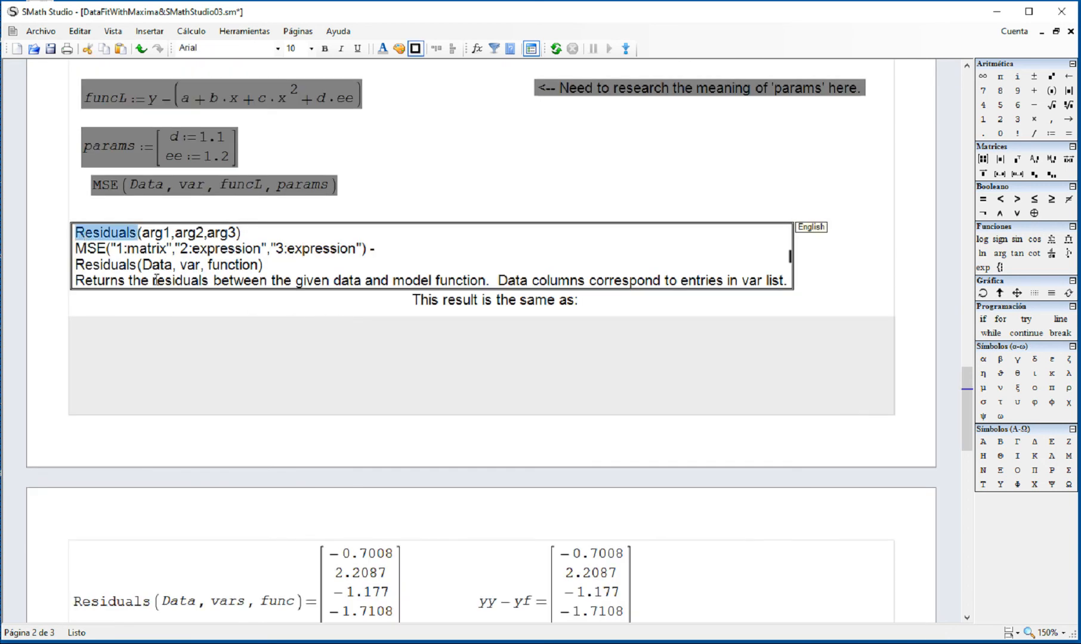
double_click(157, 264)
double_click(190, 265)
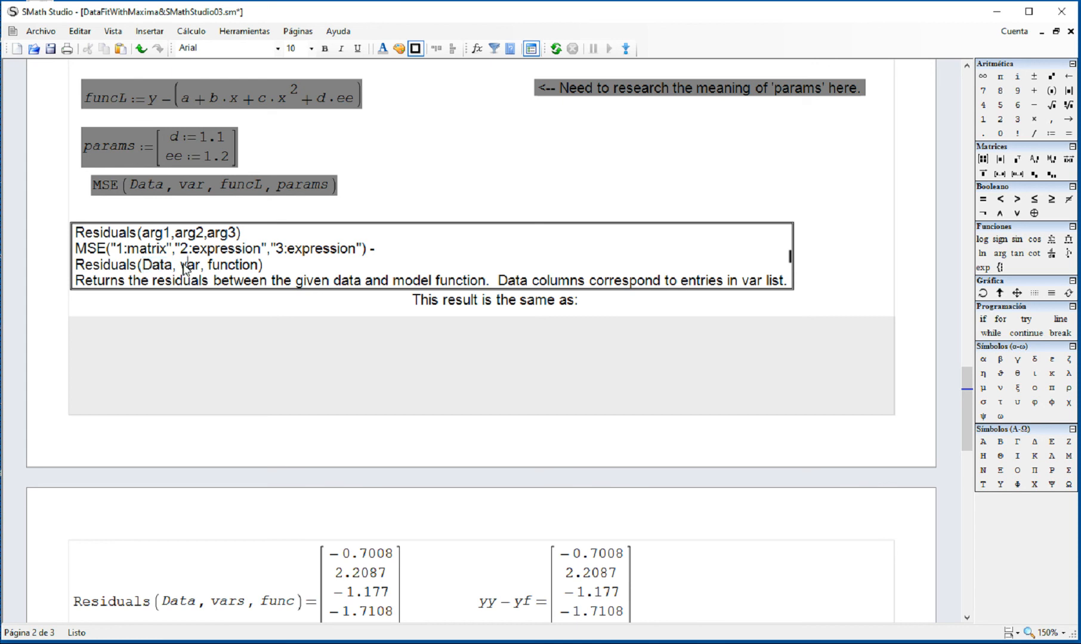
double_click(230, 265)
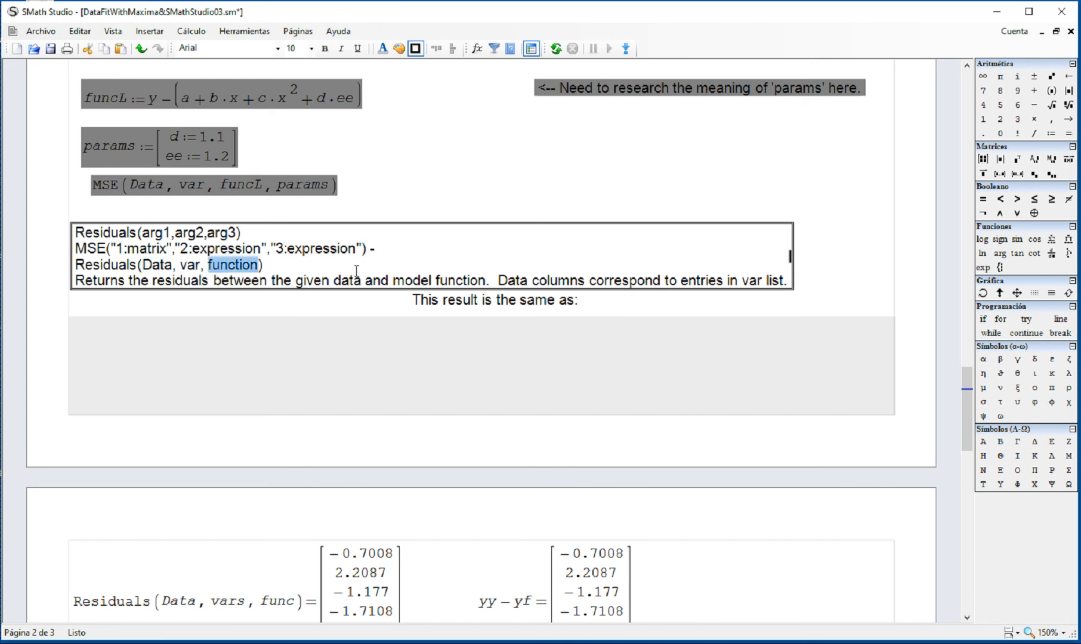
left_click(442, 264)
Step: Compare the vector returned by Residuals(Data, vars, func) with the difference yy-yf on page 3
scroll(447, 269, "down", 3)
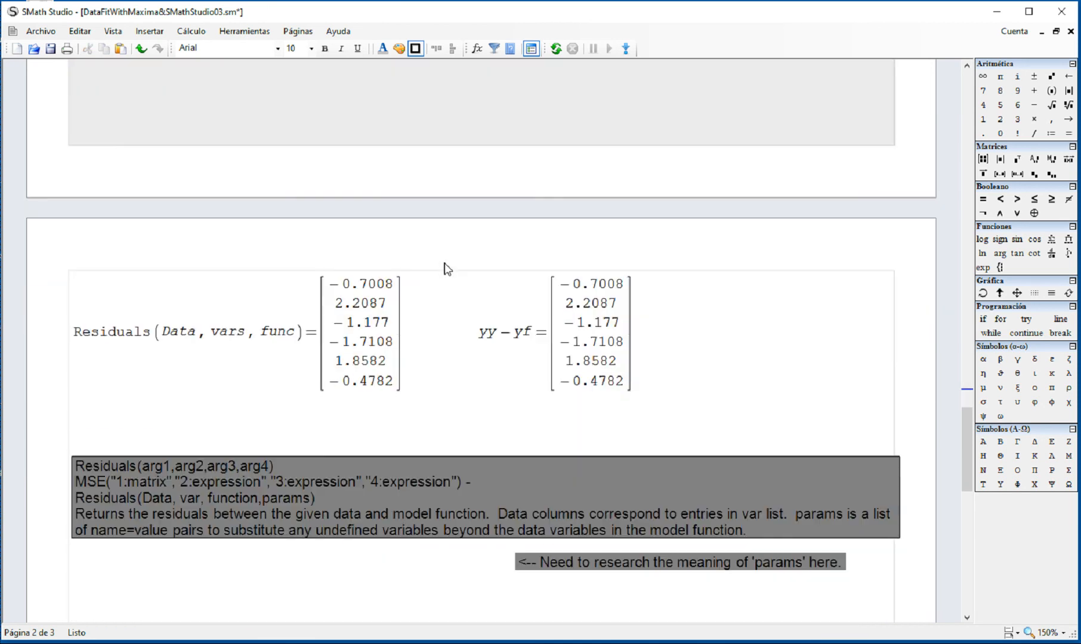
left_click_drag(106, 332, 359, 300)
left_click(476, 349)
left_click(480, 345)
double_click(490, 345)
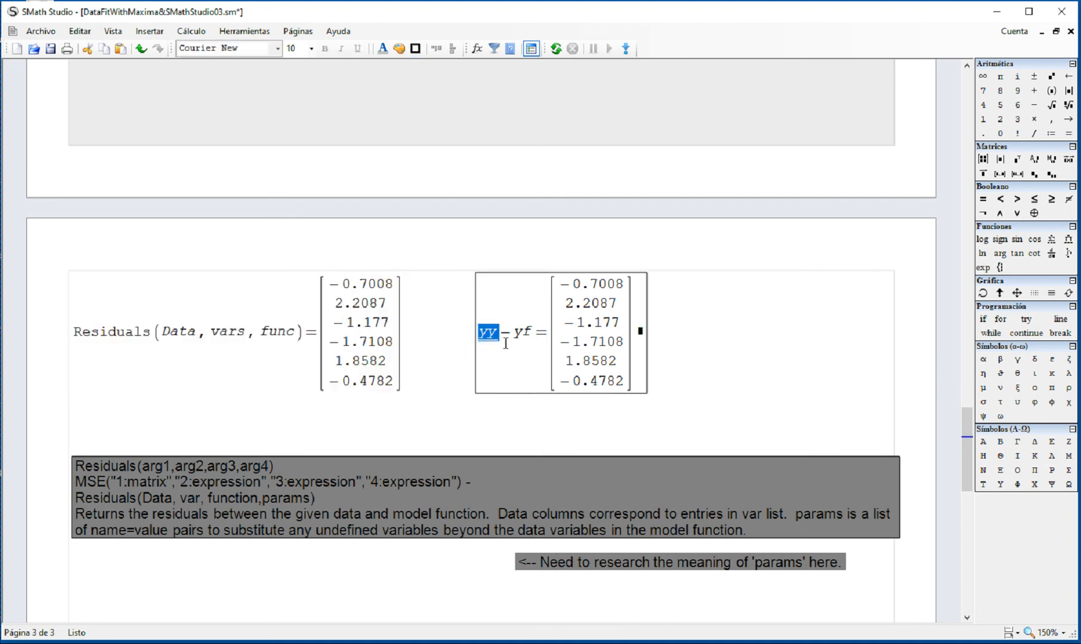
double_click(520, 339)
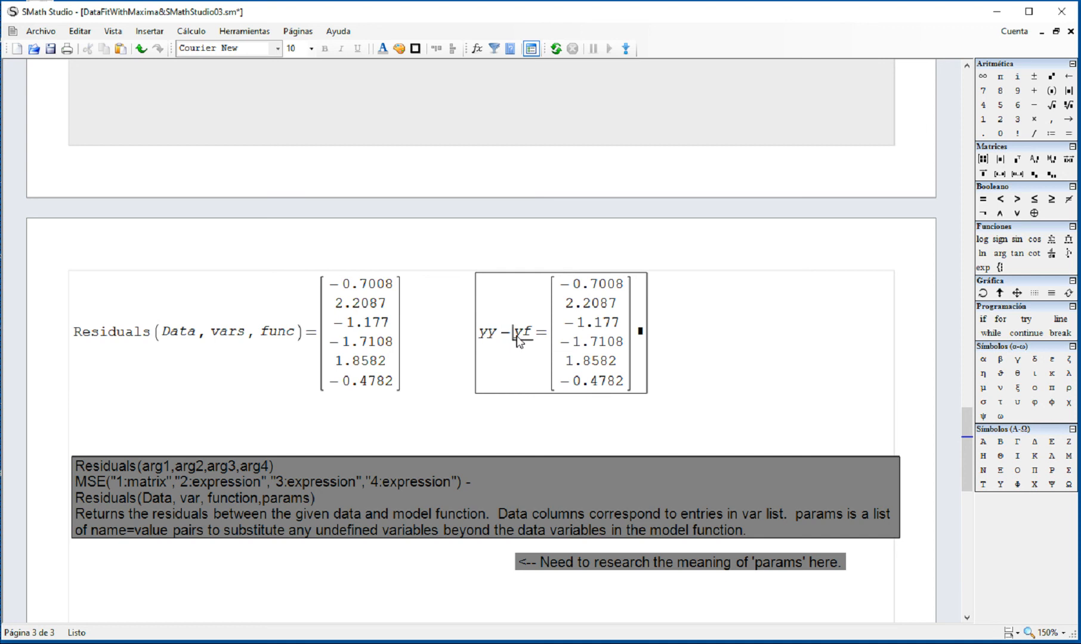
left_click(403, 284)
left_click(572, 305)
double_click(600, 312)
left_click(721, 342)
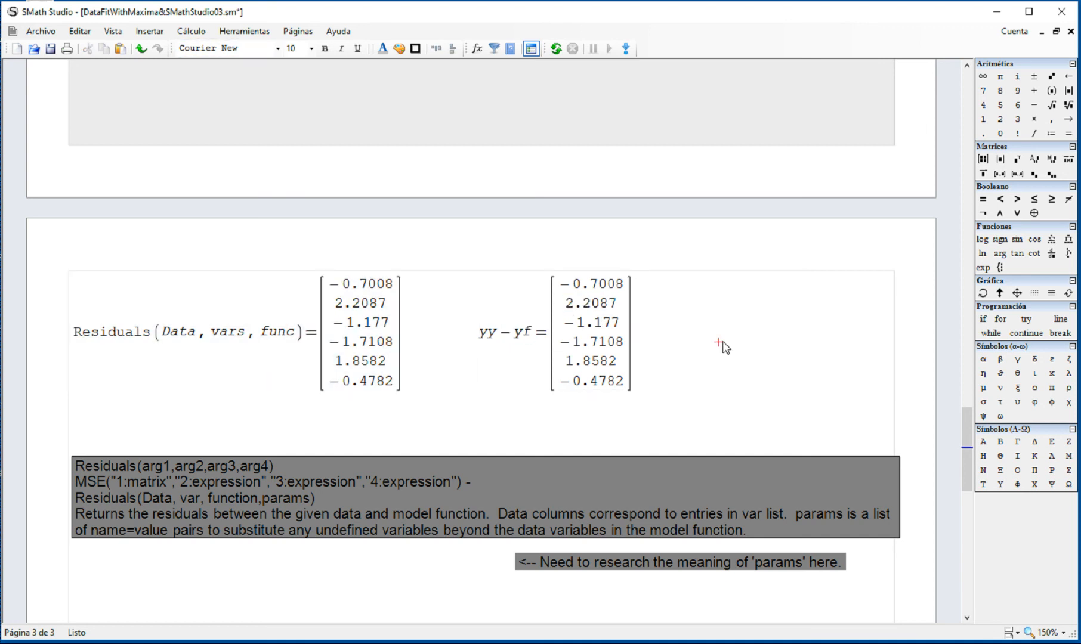
Step: Return to page 1 and review the expression of the made-up function f(x) and the function to fit, func
scroll(722, 342, "up", 4)
scroll(724, 345, "down", 4)
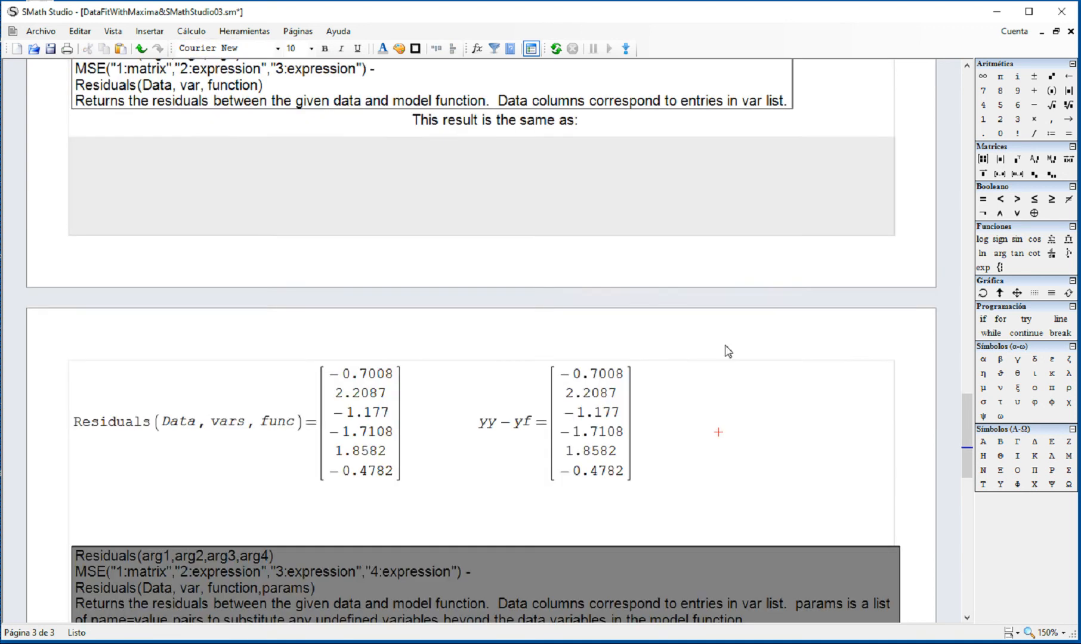
scroll(726, 346, "up", 3)
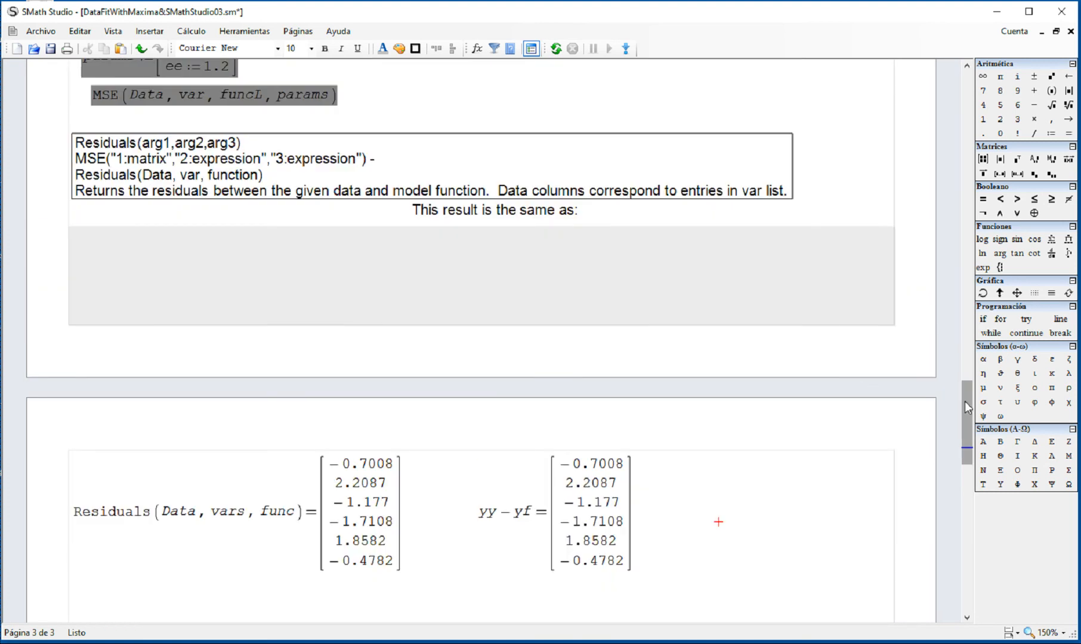
left_click_drag(965, 400, 981, 89)
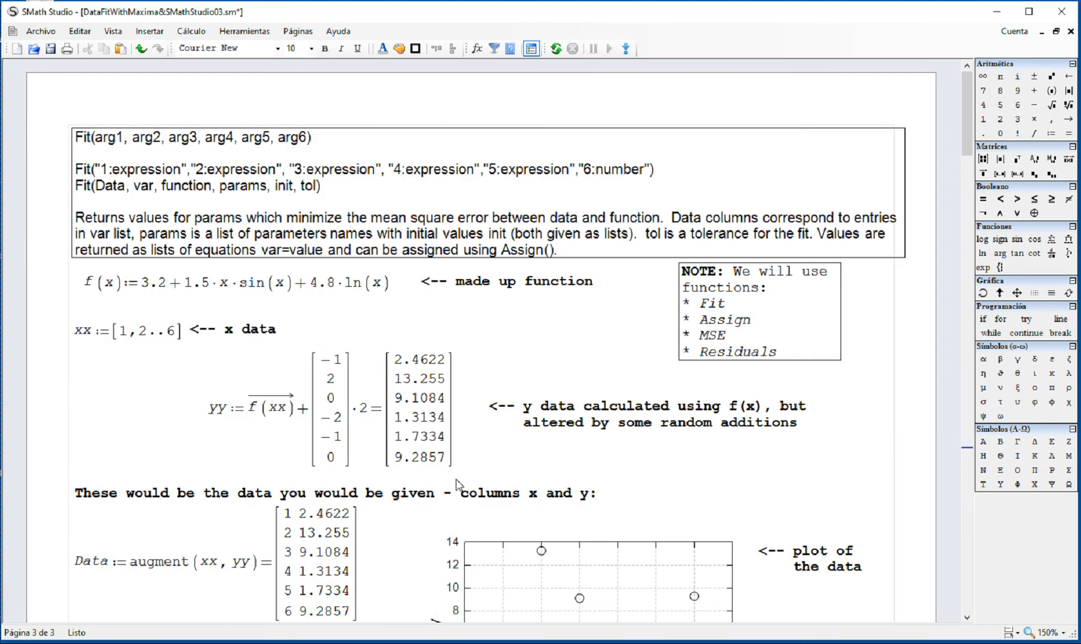
scroll(574, 454, "down", 3)
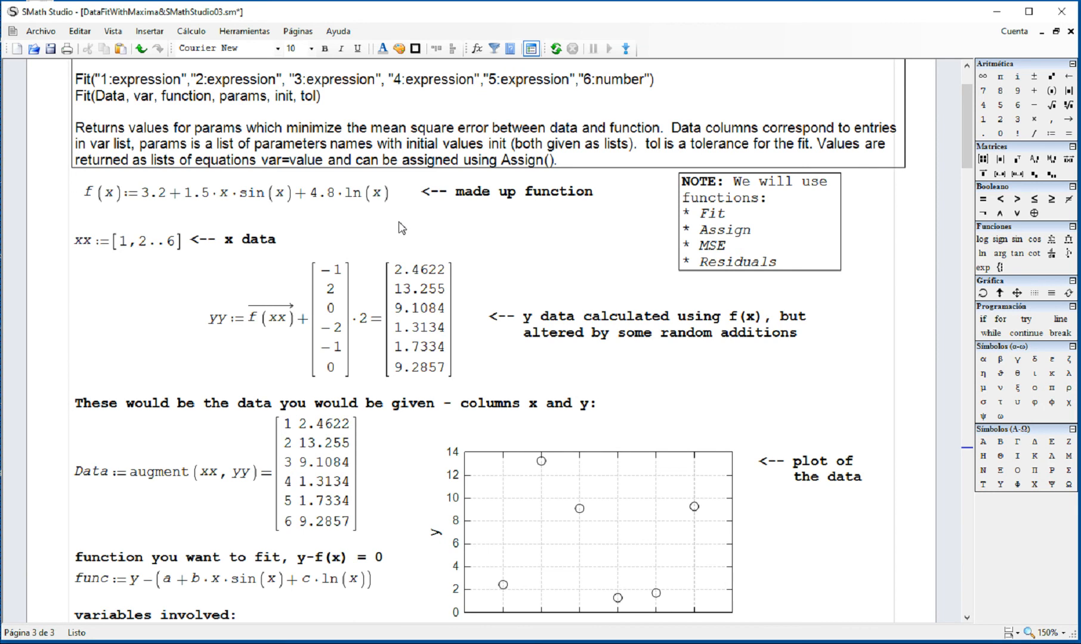
left_click_drag(387, 195, 253, 194)
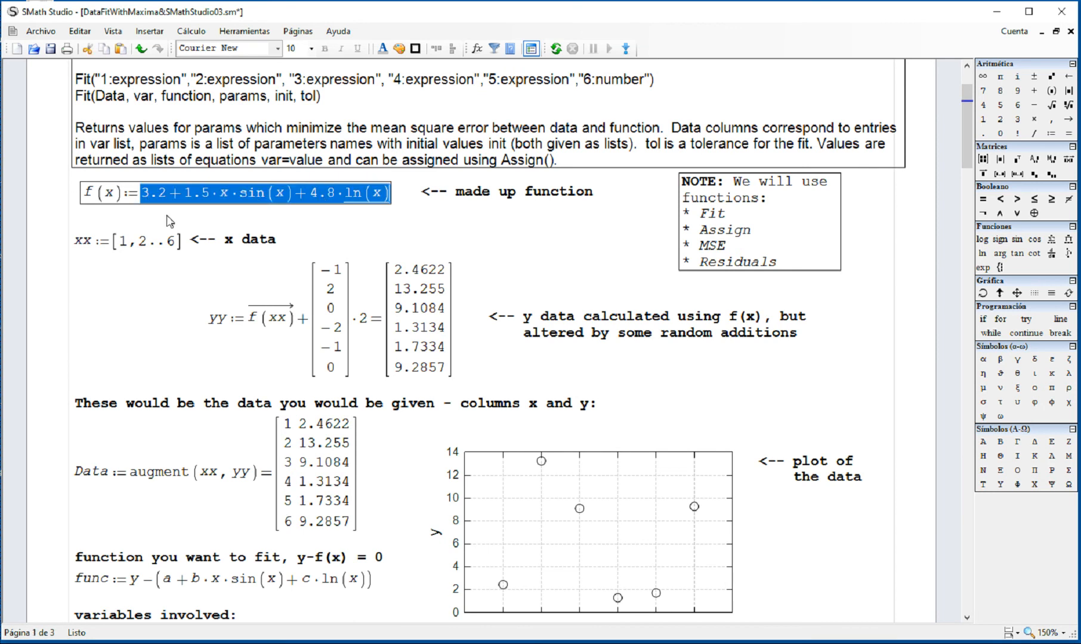
left_click(333, 241)
scroll(255, 484, "down", 3)
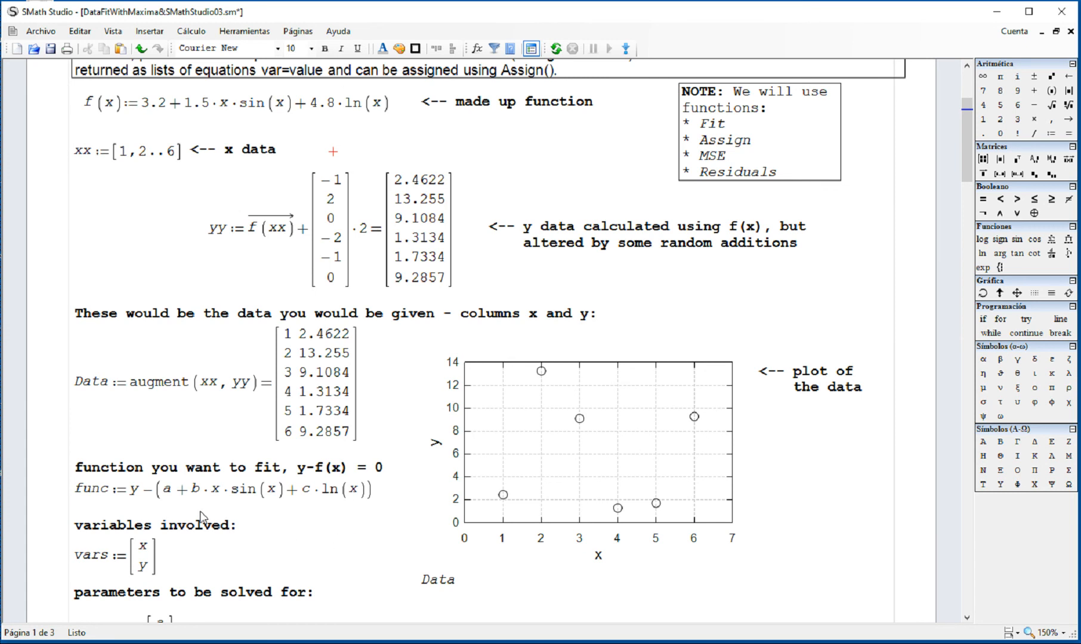
Step: Remove the sin(x) factor from the definition of func so that its second term is b·x
left_click(214, 494)
left_click(247, 491)
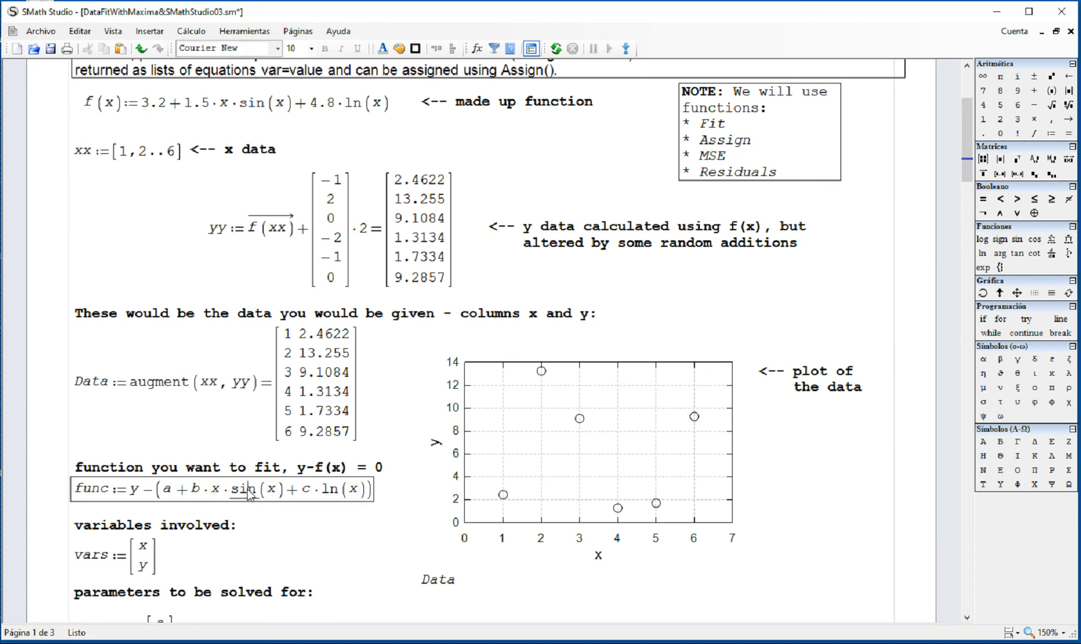
left_click(342, 491)
left_click(351, 517)
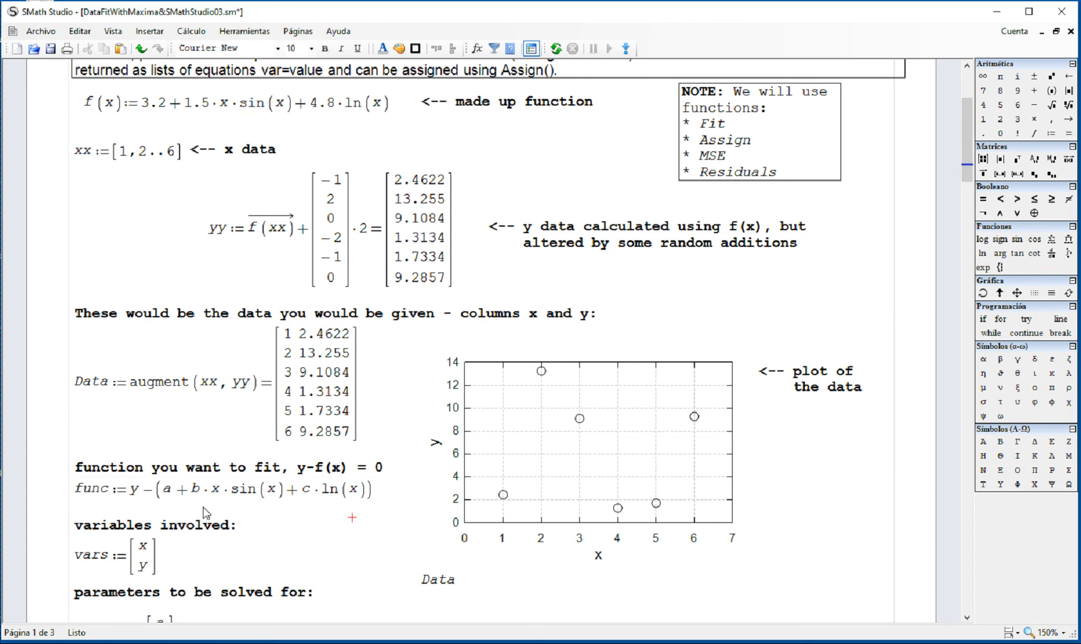
left_click_drag(216, 493, 230, 490)
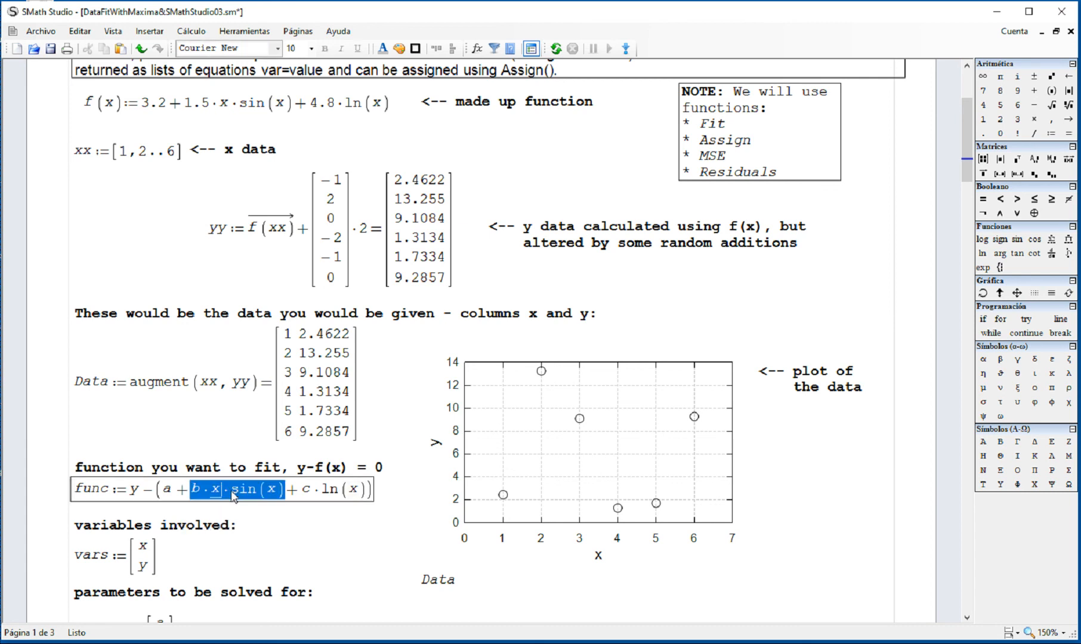
left_click(283, 491)
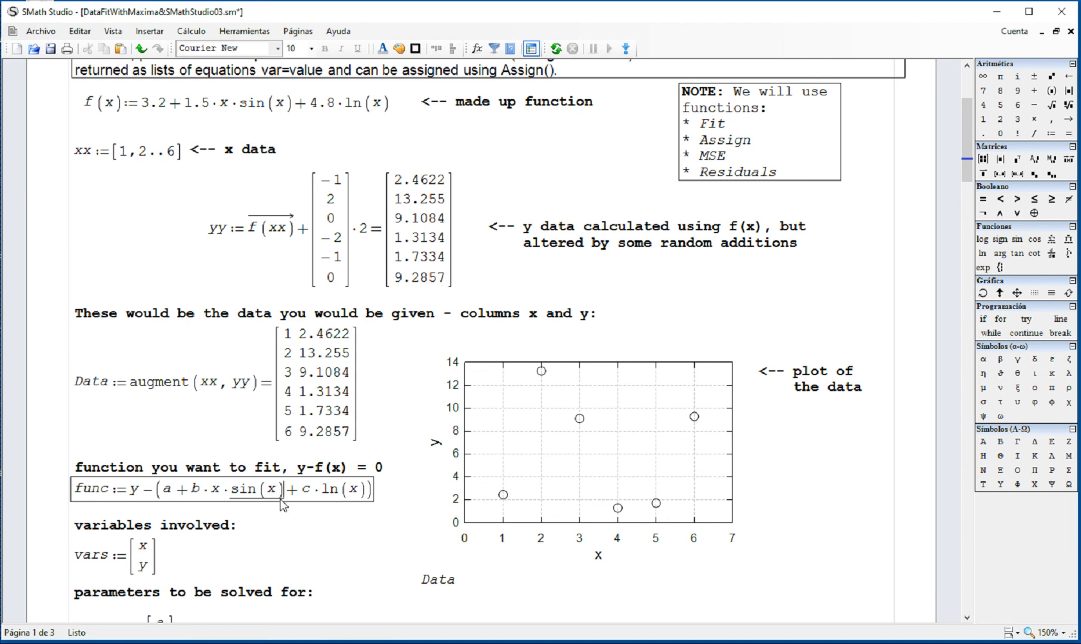
key("BackSpace")
key("BackSpace")
key("BackSpace")
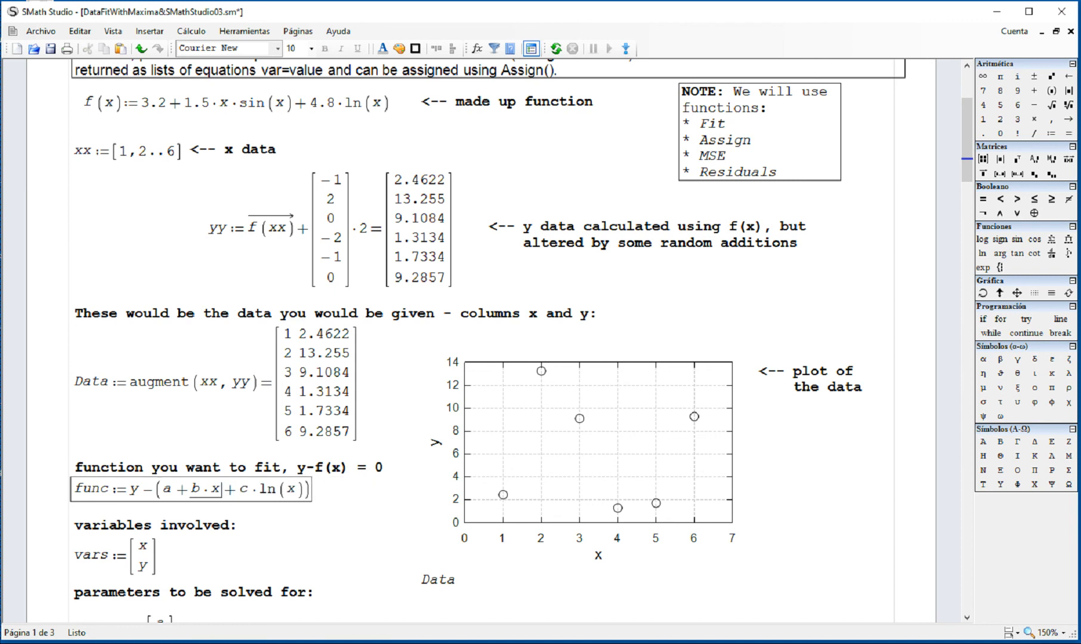
Step: Replace ln(x) with x^2 in the c term of func, the function to fit, and recalculate
left_click(301, 493)
key("BackSpace")
key("BackSpace")
type("x")
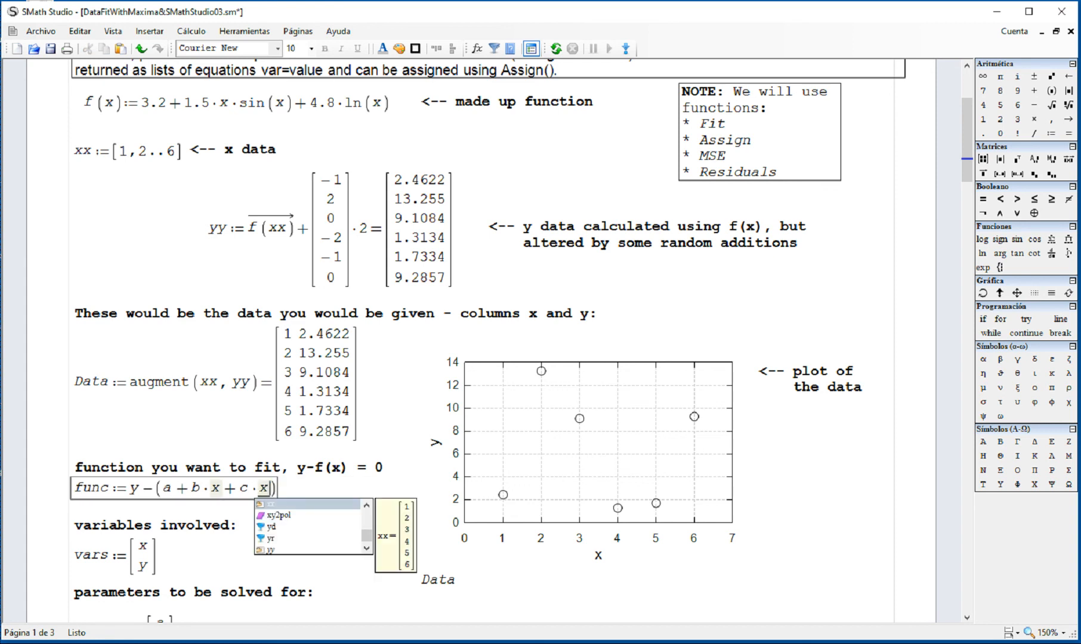
type("^2")
left_click(334, 517)
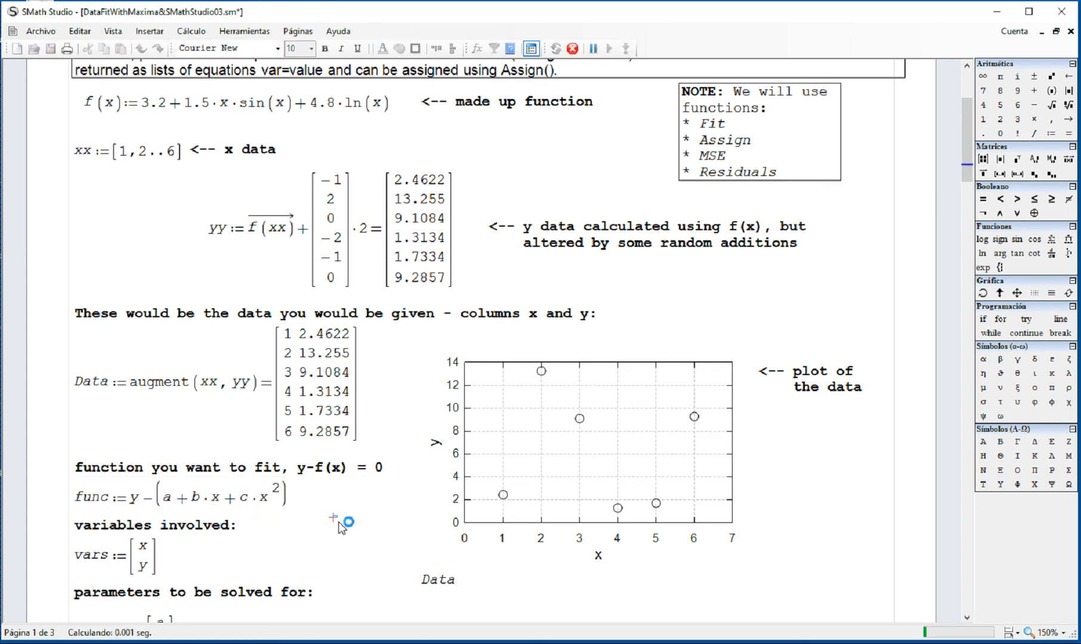
Step: Remove the sin(x) factor from the fitted function g(x) on page 2, leaving b·x
scroll(334, 519, "down", 4)
scroll(397, 506, "down", 3)
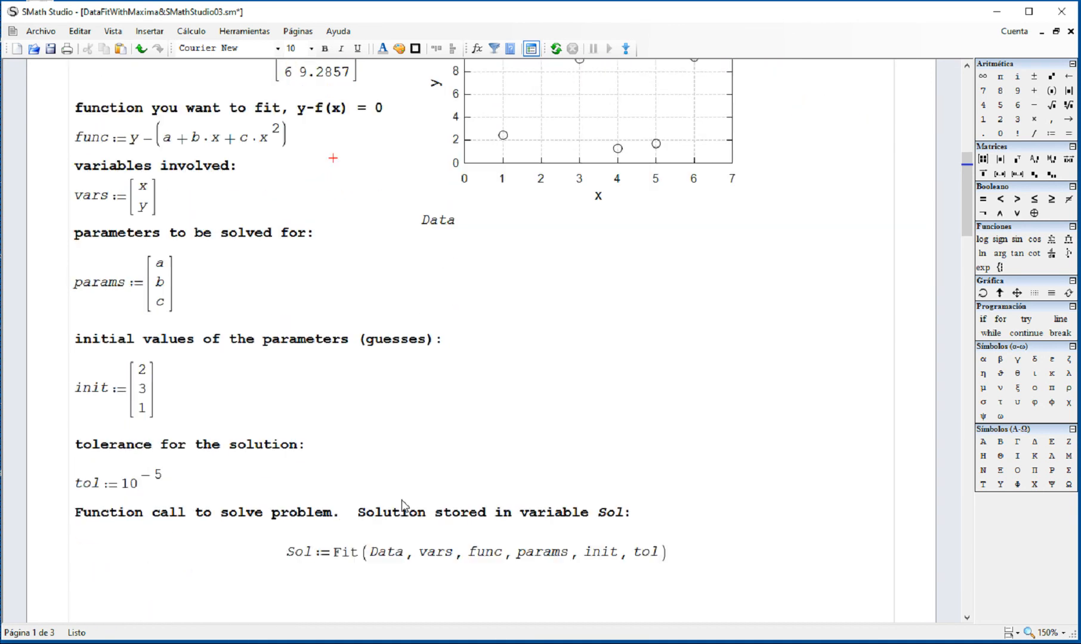
scroll(686, 471, "down", 4)
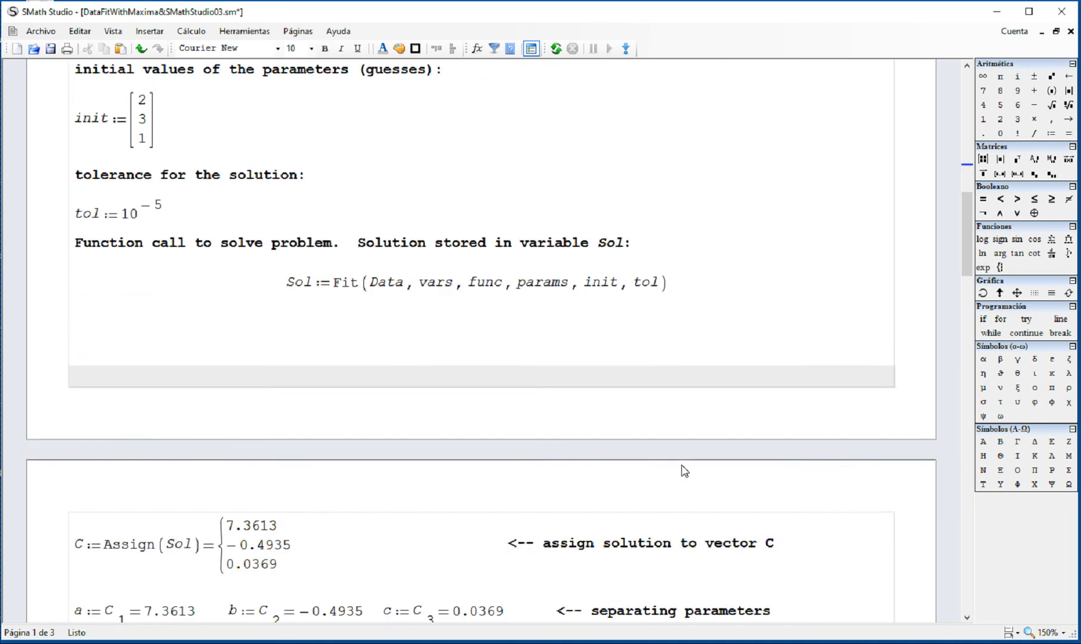
scroll(310, 504, "down", 1)
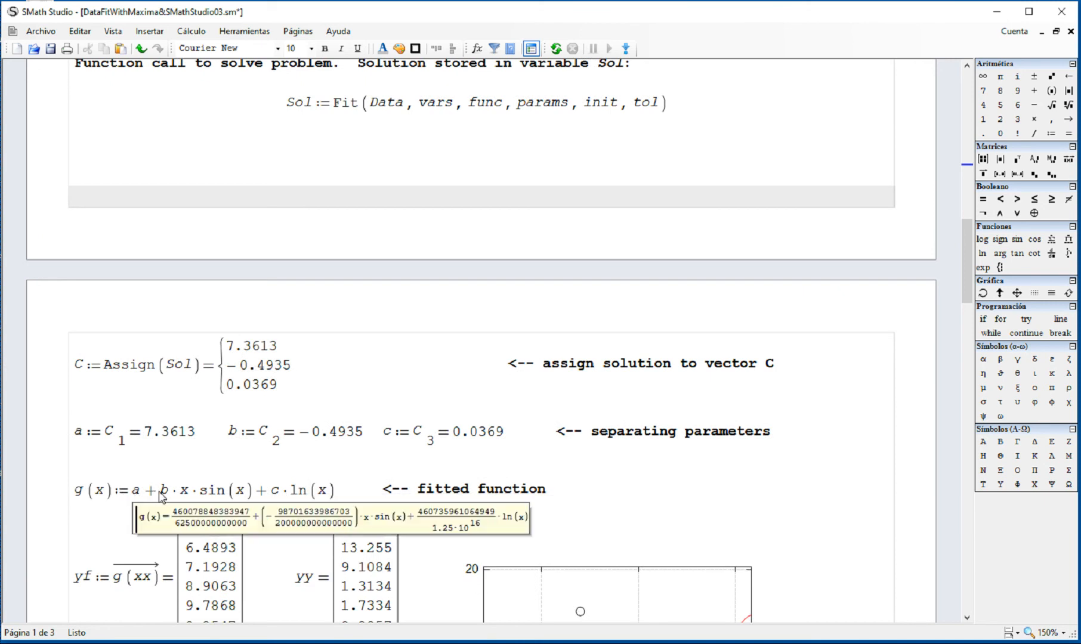
left_click(186, 496)
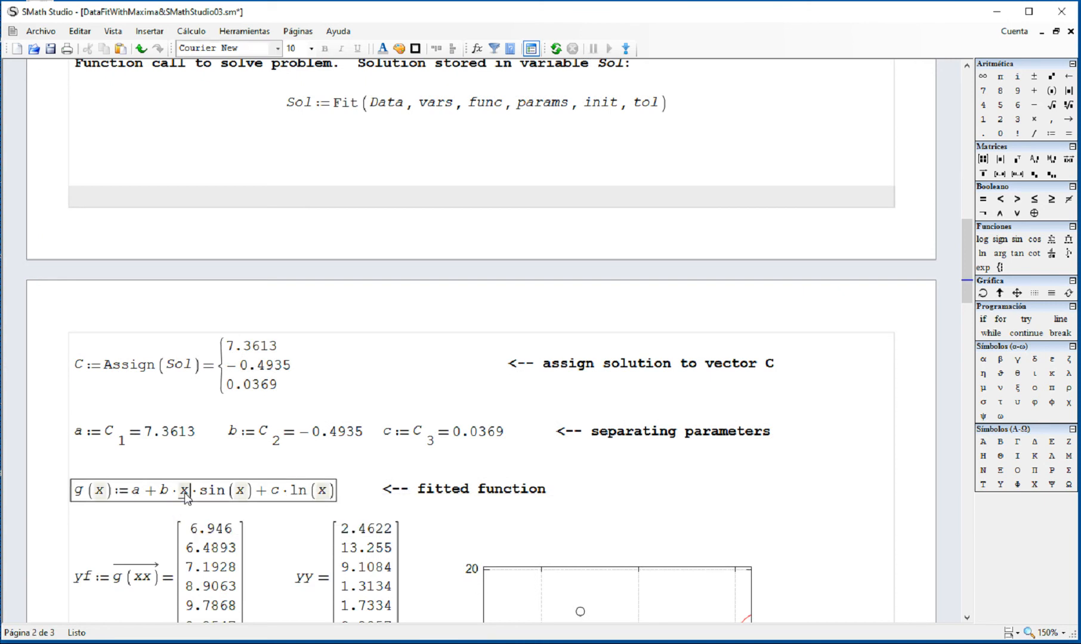
left_click(250, 495)
key("BackSpace")
key("BackSpace")
key("BackSpace")
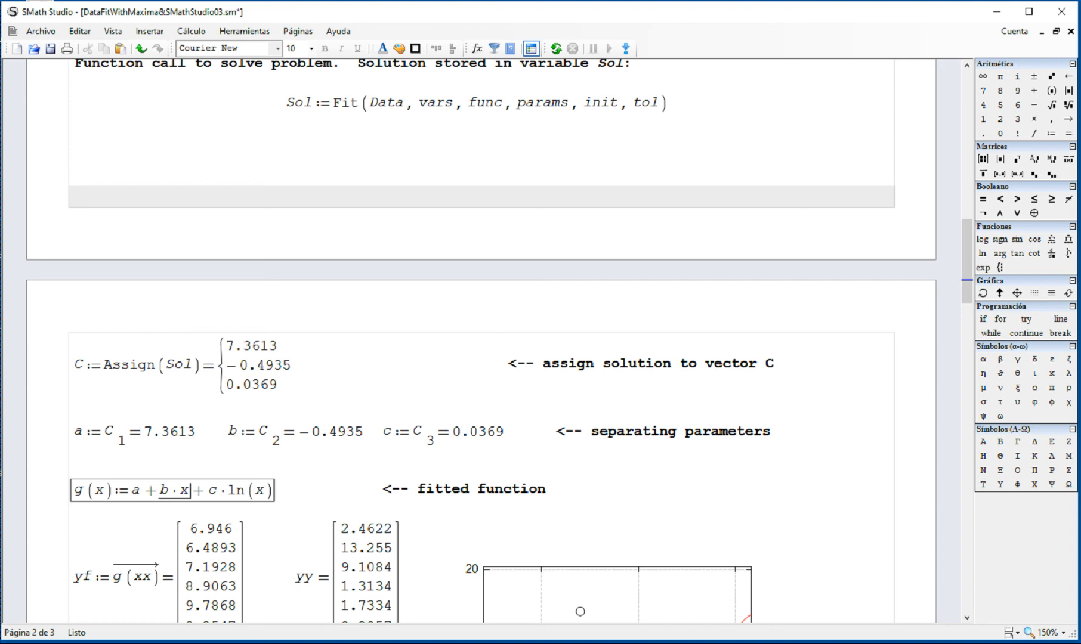
Step: Replace ln(x) with x^2 in the c term of g(x), recalculate, and check the fitted curve against the data
left_click(271, 499)
key("BackSpace")
key("BackSpace")
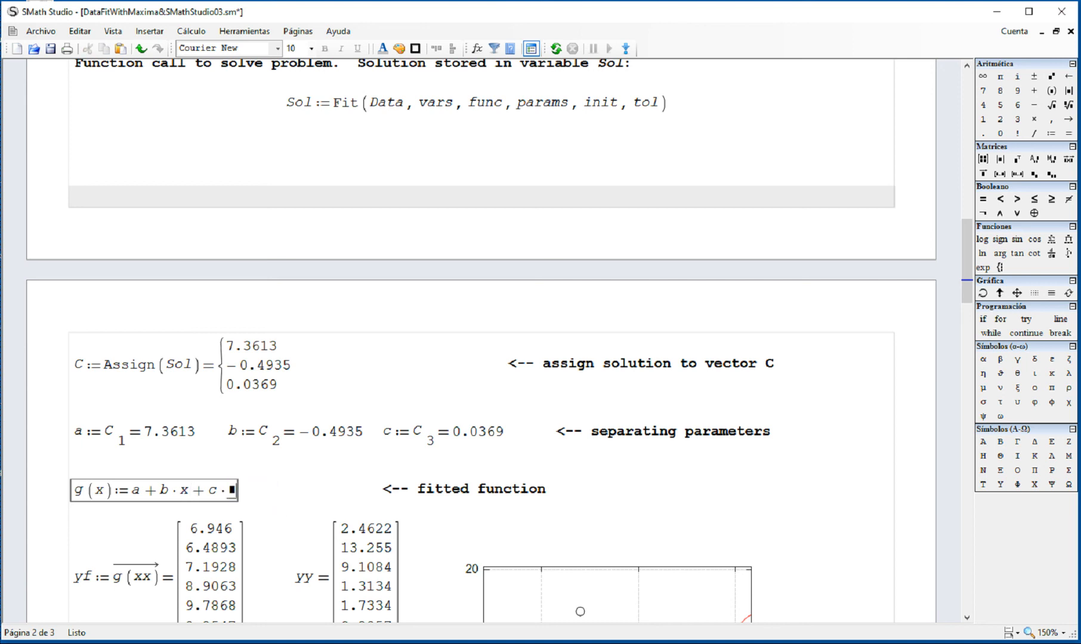
type("x^2")
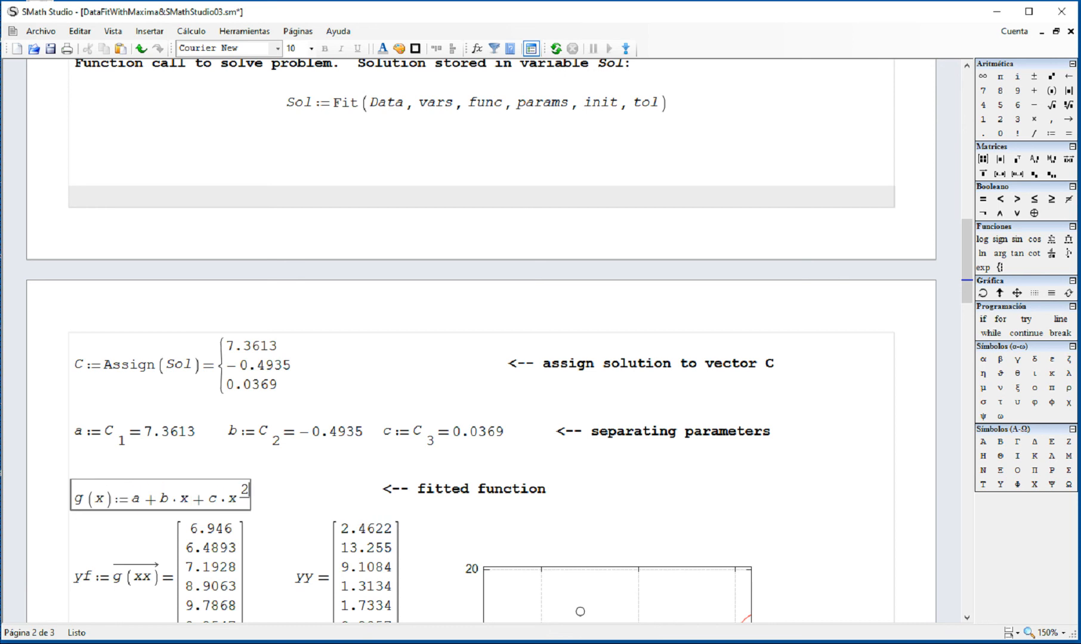
left_click(583, 491)
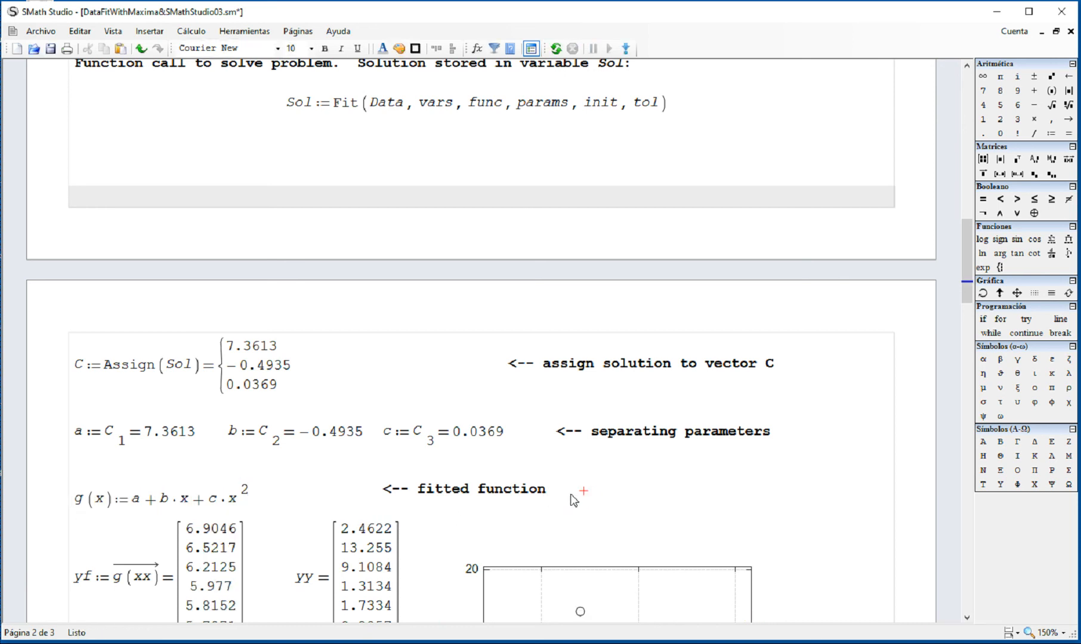
scroll(689, 518, "down", 5)
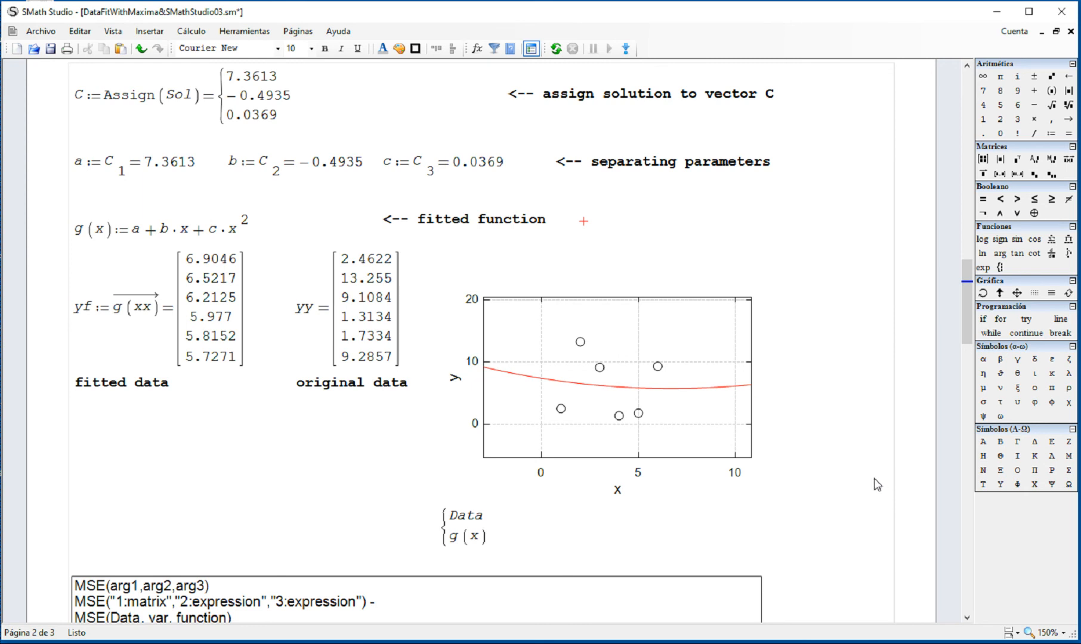
Step: Append the cubic term d·x^3 to func on page 1 and add a plus sign after it
scroll(875, 487, "up", 12)
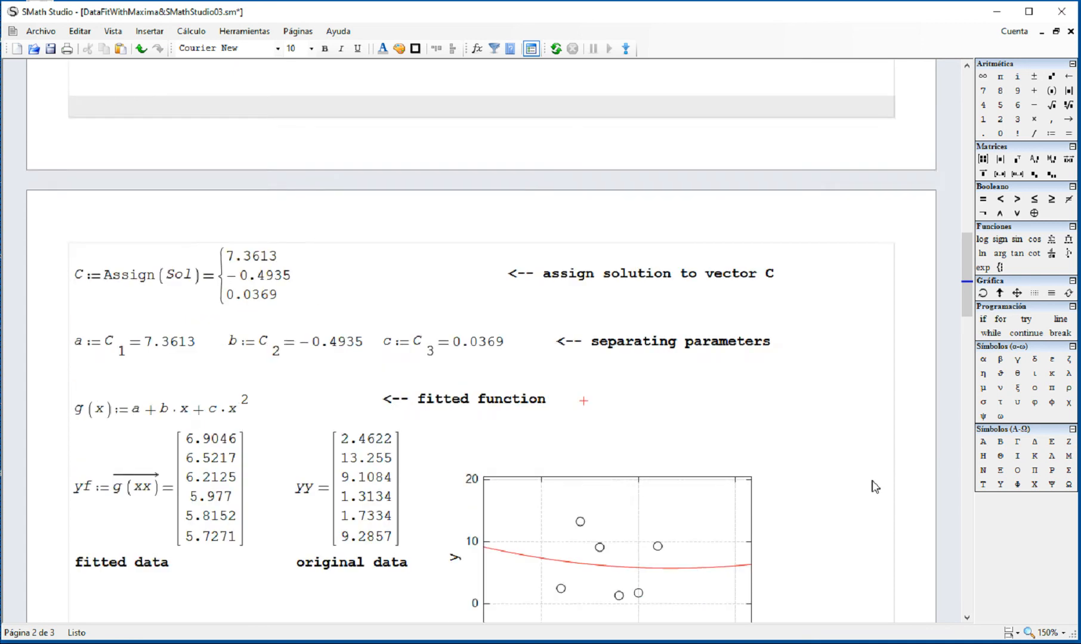
scroll(874, 487, "up", 5)
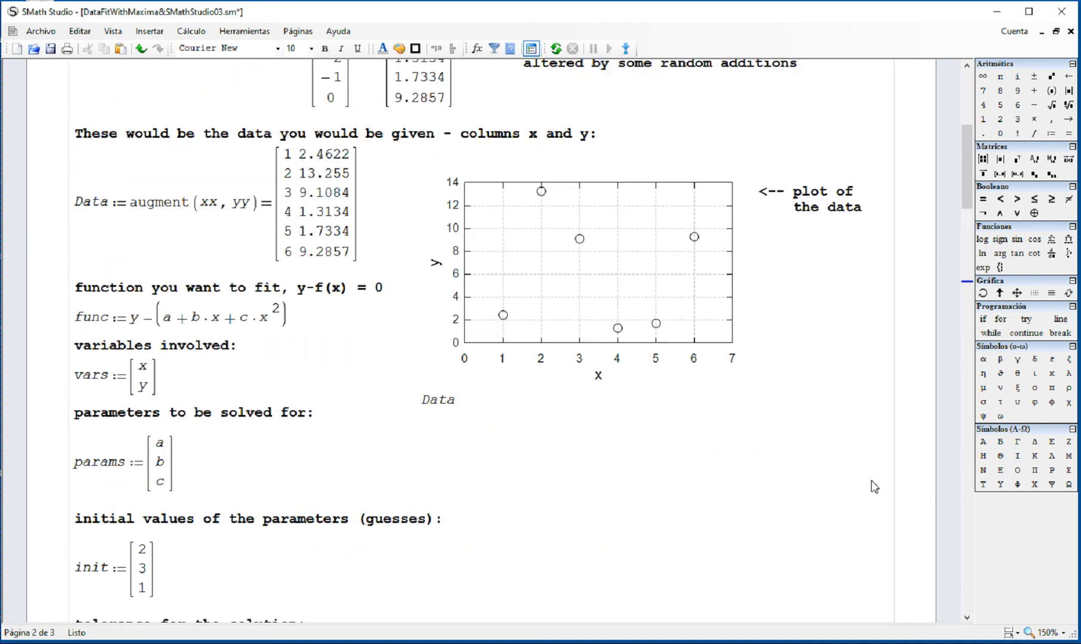
left_click(276, 325)
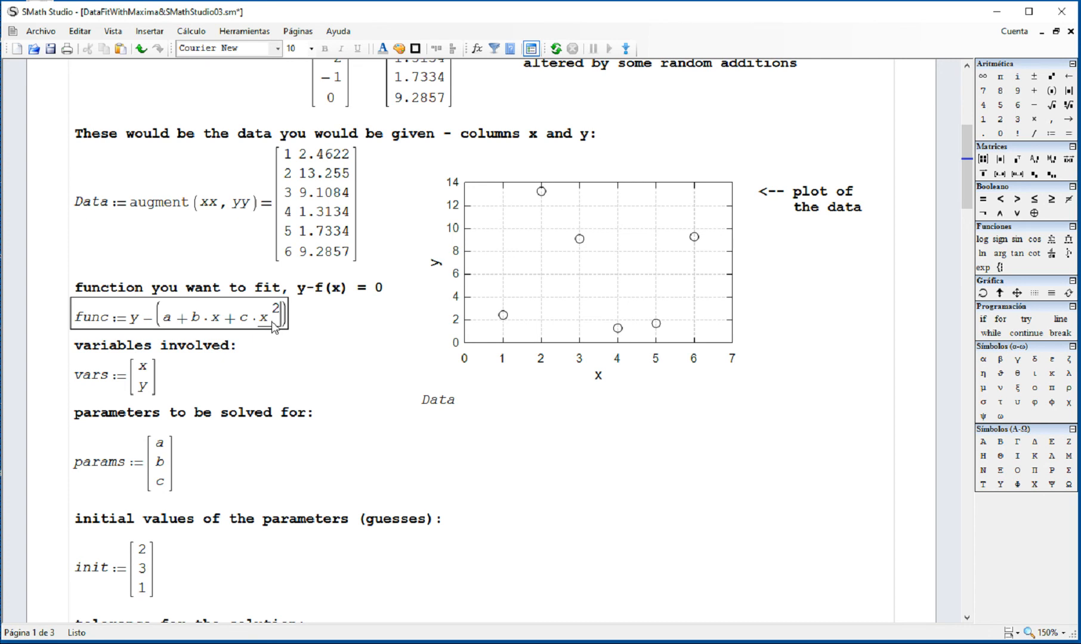
type("+")
type("d*x^3")
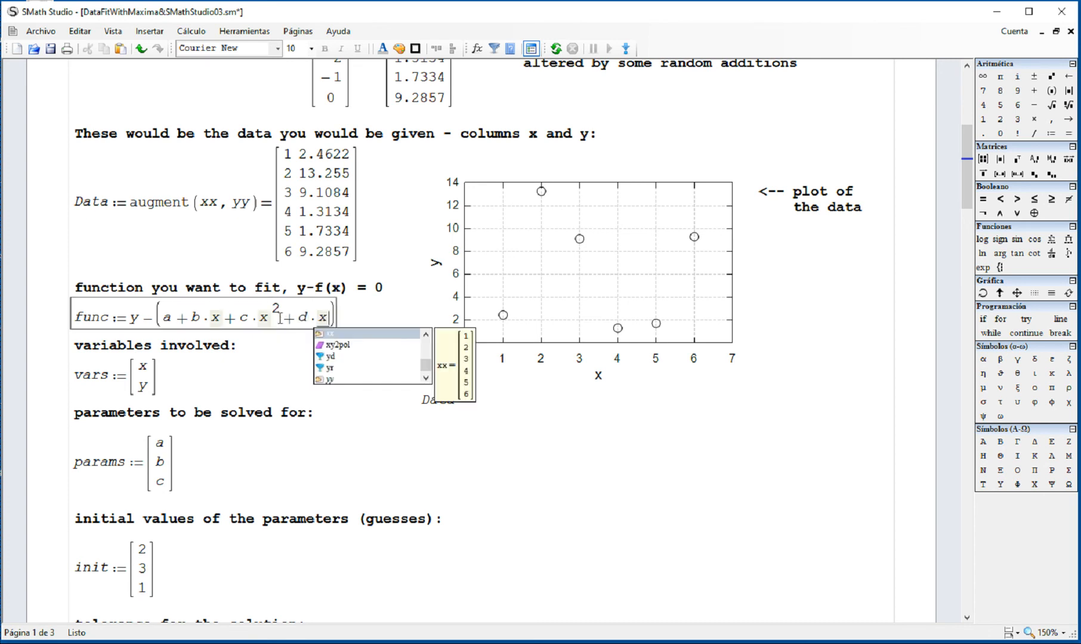
type("+")
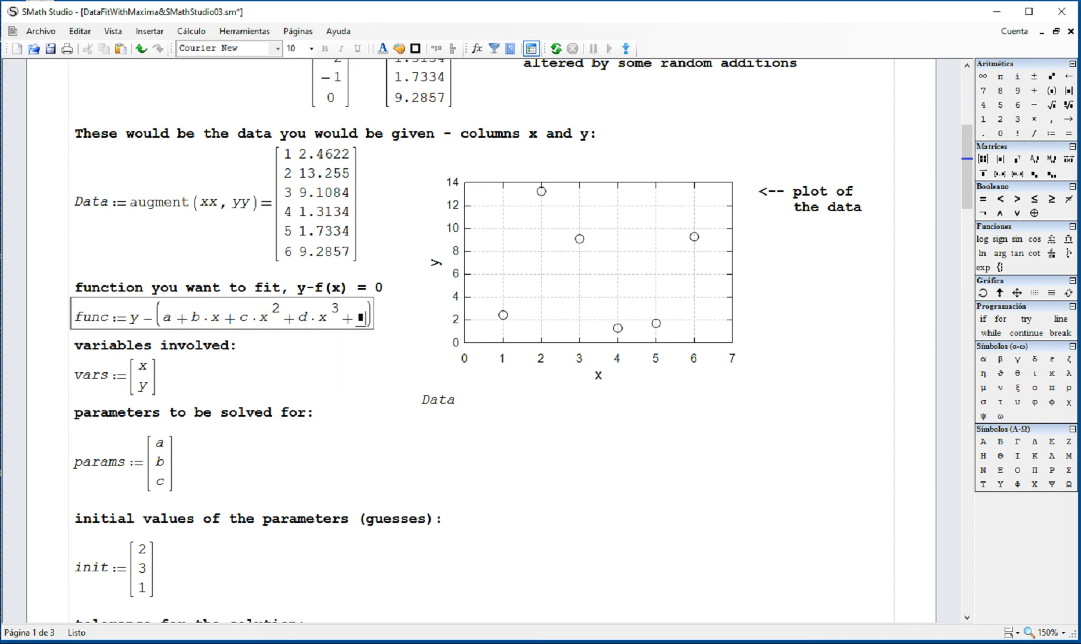
type("e*")
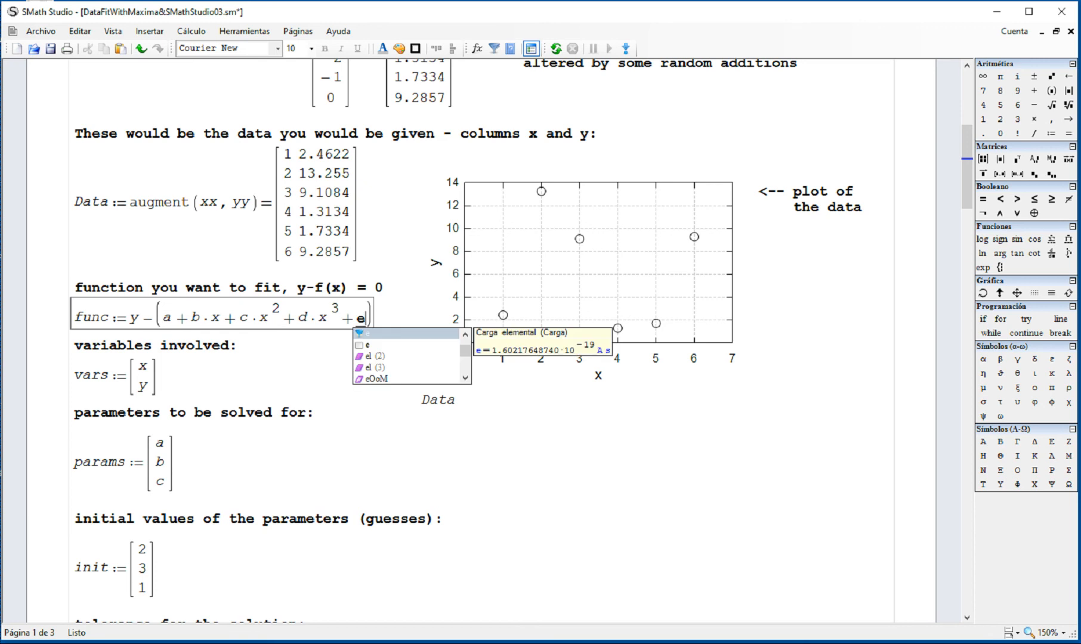
key("BackSpace")
key("BackSpace")
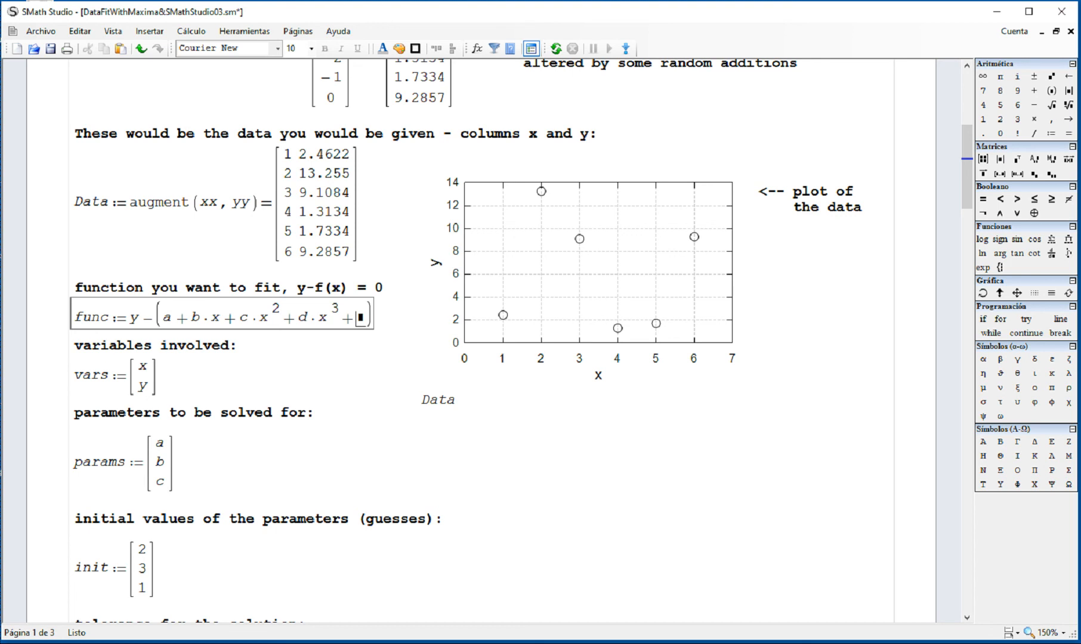
type("e*x")
key("BackSpace")
key("BackSpace")
key("BackSpace")
Step: Complete func with the quartic term m·x^4 and recalculate
type("m*x")
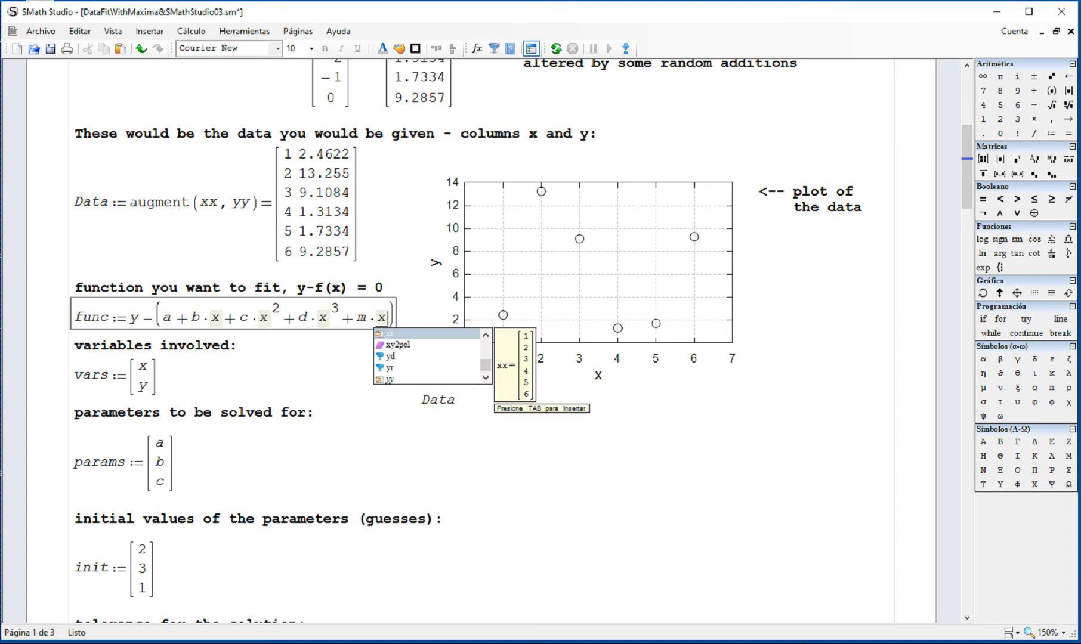
type("^4")
left_click(314, 396)
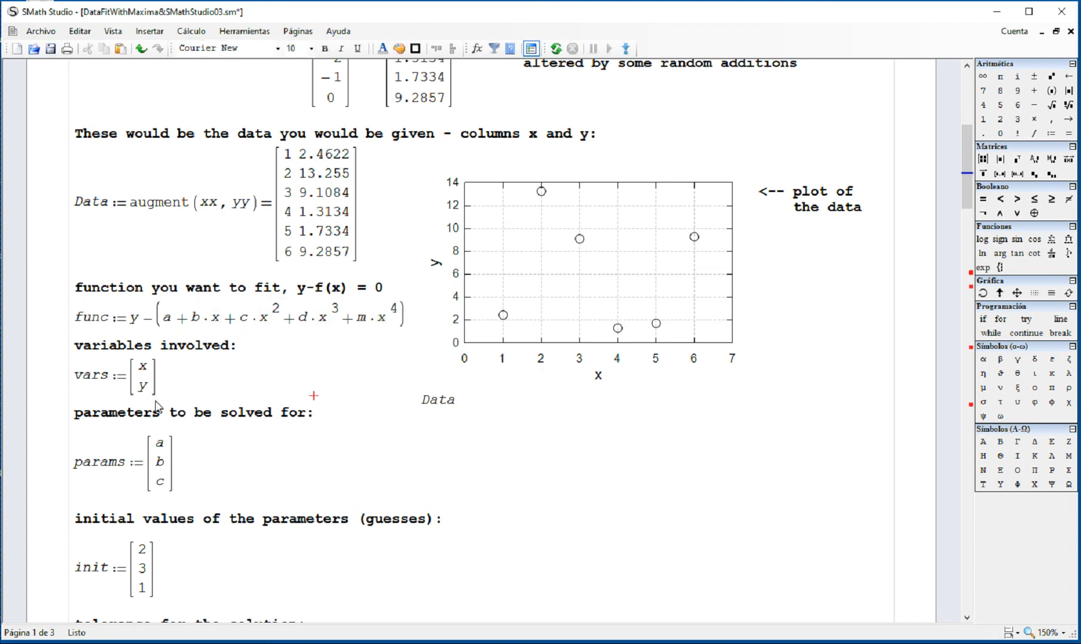
Step: Extend the params vector to five rows and enter d and m in the added rows
left_click(172, 490)
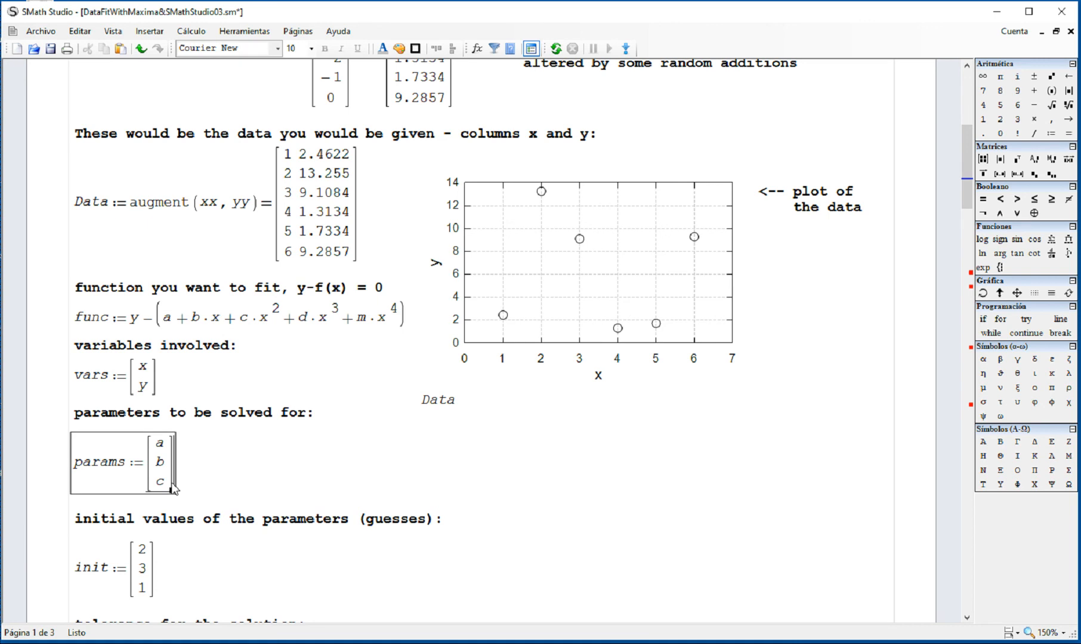
left_click_drag(172, 491, 200, 506)
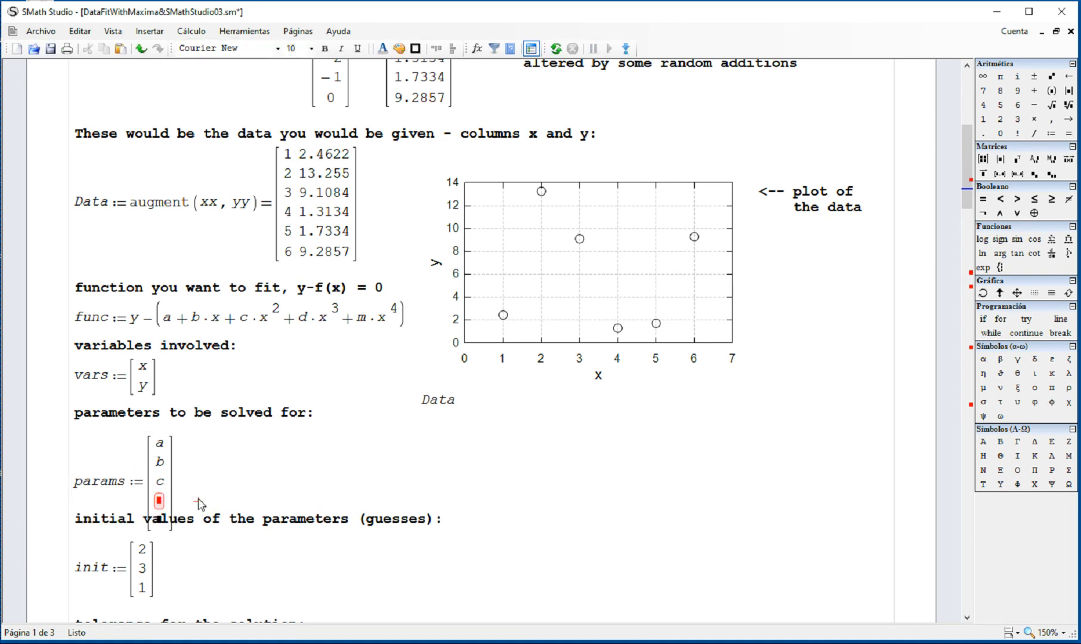
left_click(167, 507)
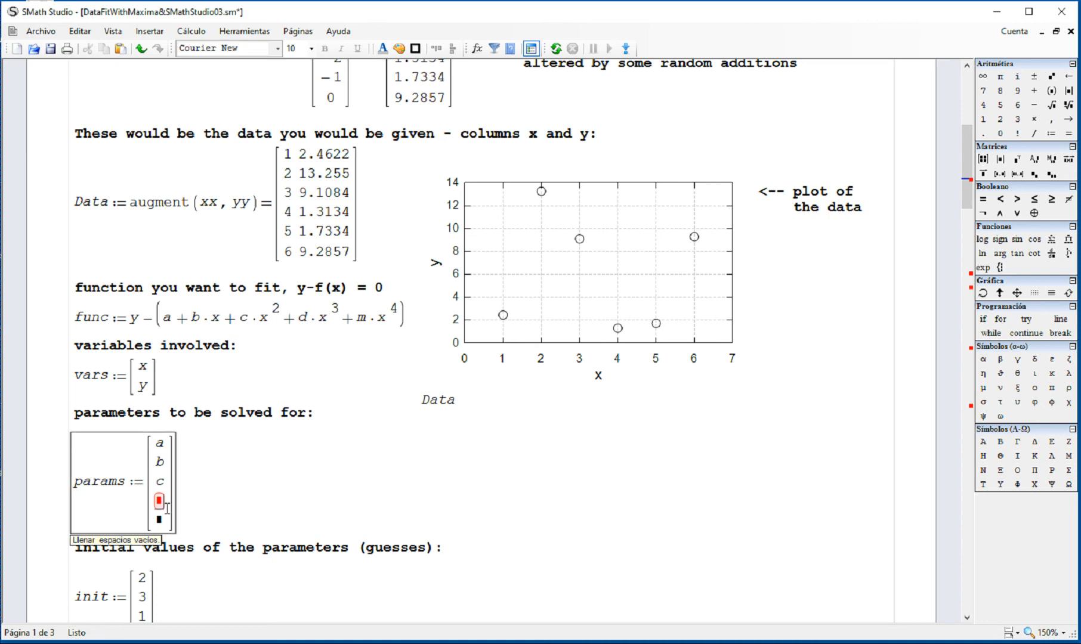
type("d")
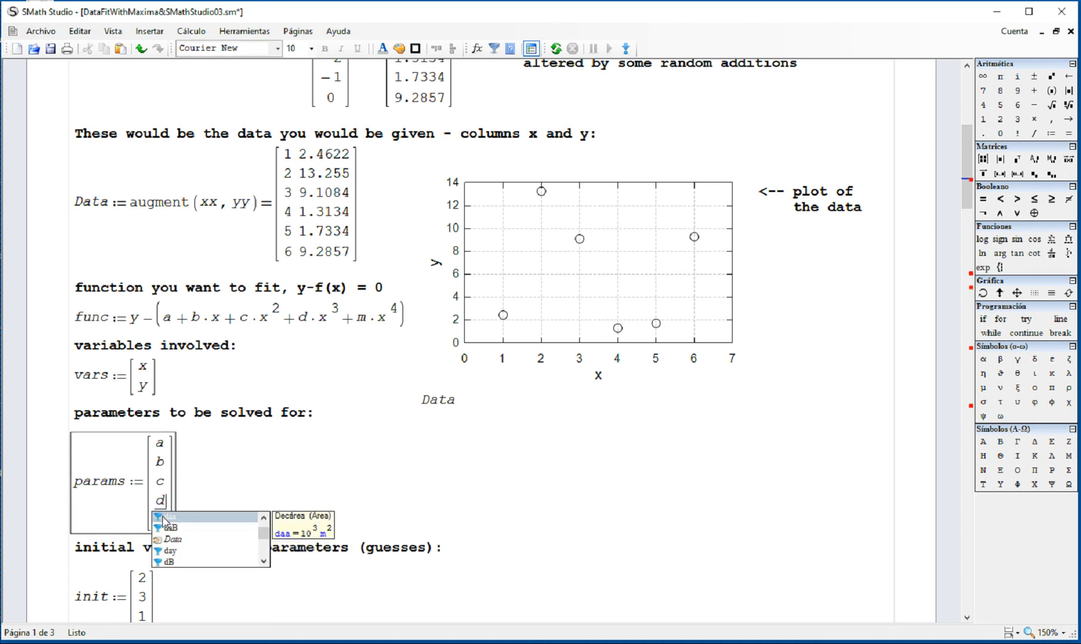
left_click(160, 520)
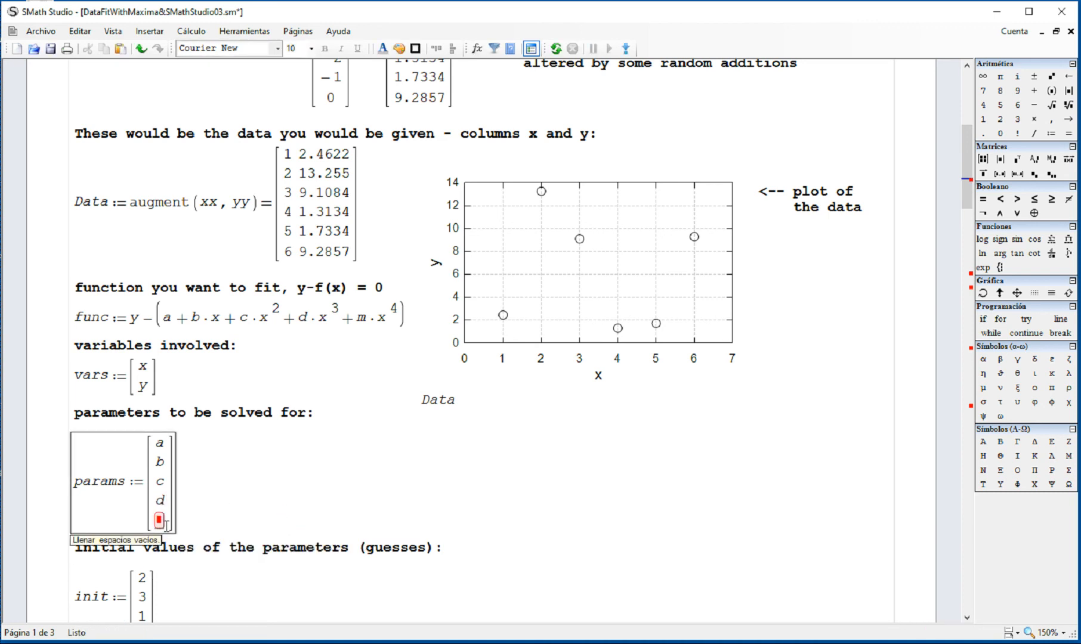
type("m")
left_click(276, 482)
Step: Make room below the init vector, extend it to five rows, and enter 2 and 3 as the added guesses
scroll(441, 495, "down", 3)
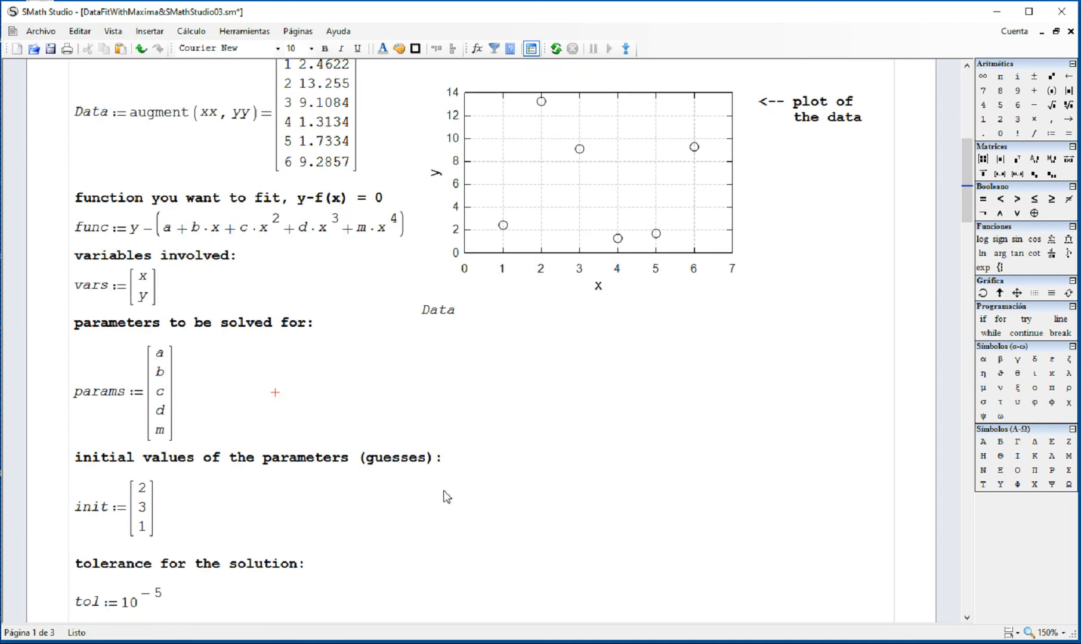
left_click(178, 537)
key("Return")
left_click(151, 537)
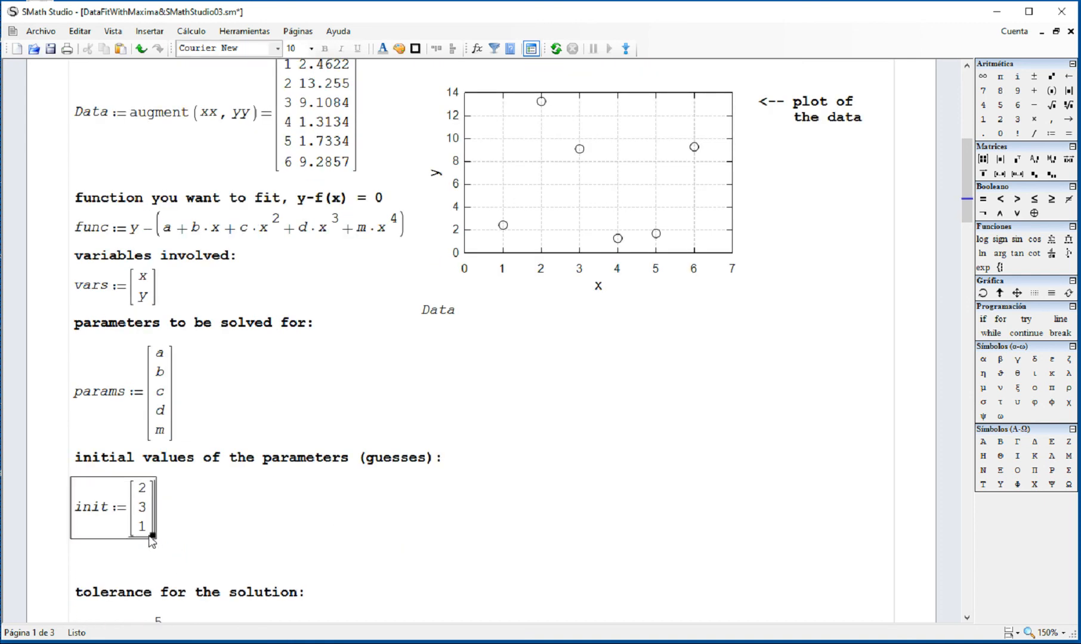
left_click_drag(152, 540, 162, 579)
left_click(142, 545)
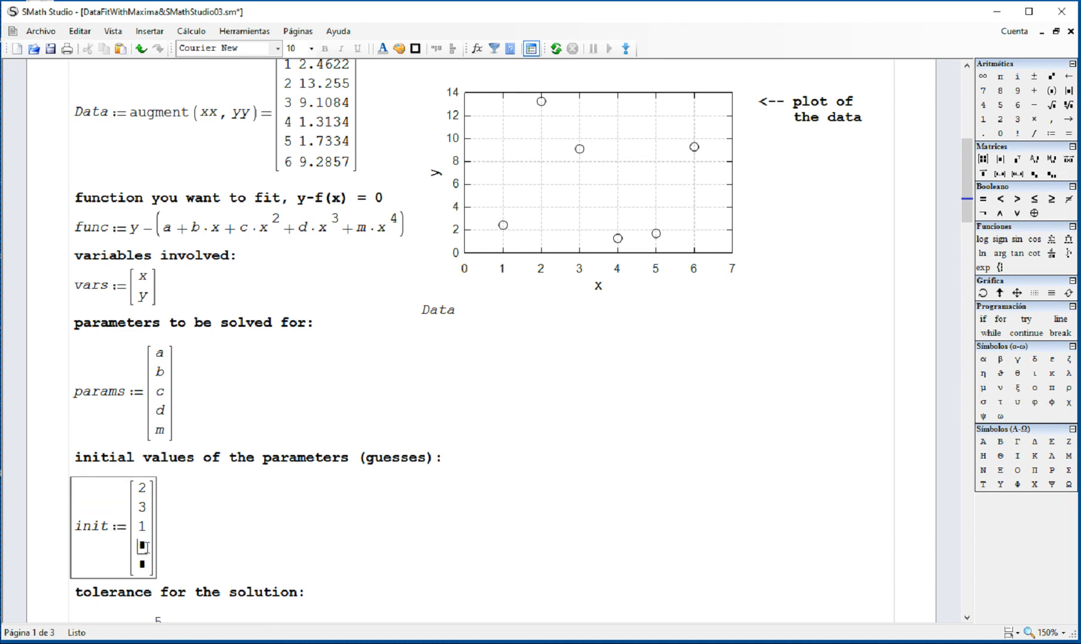
type("2")
left_click(143, 564)
type("3")
left_click(304, 510)
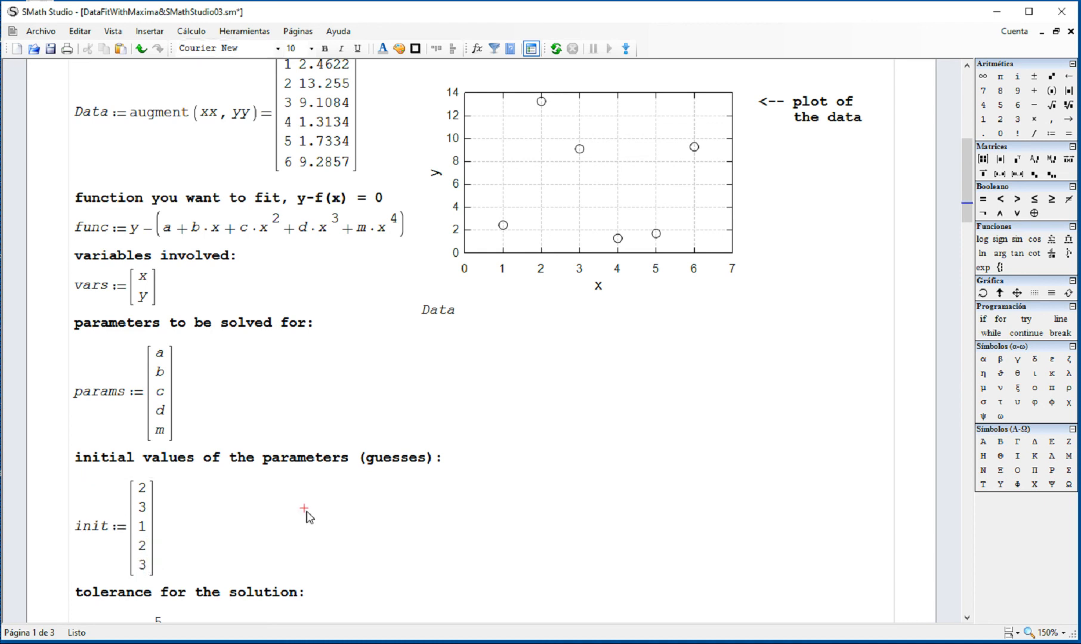
scroll(356, 520, "down", 5)
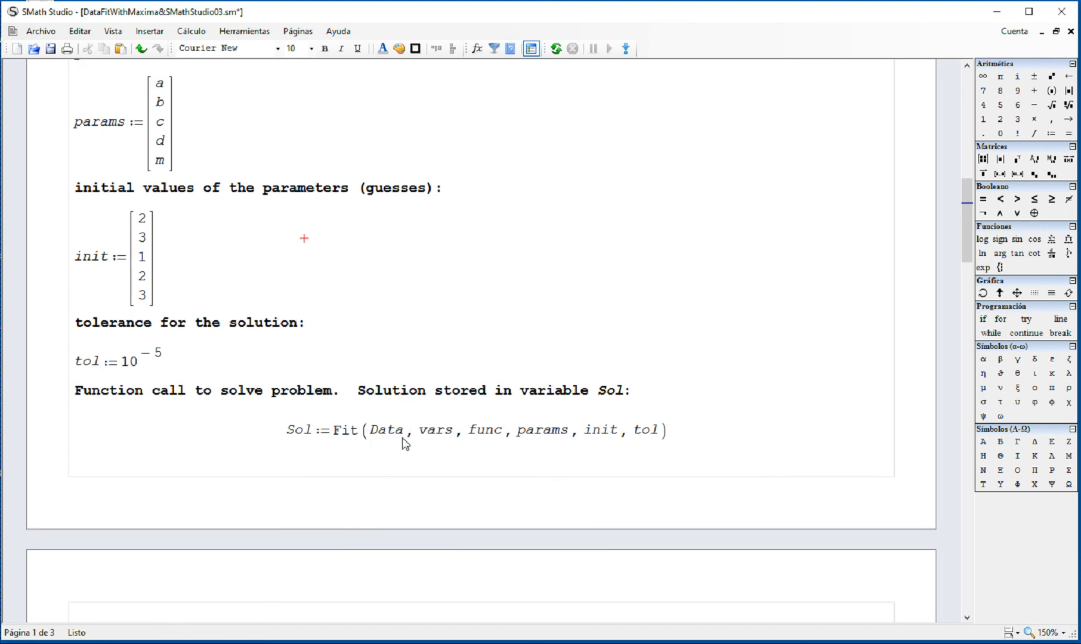
Step: Make room on page 2 below the C vector assignment and add blank lines between the a, b, c parameter row and g(x)
scroll(722, 454, "down", 3)
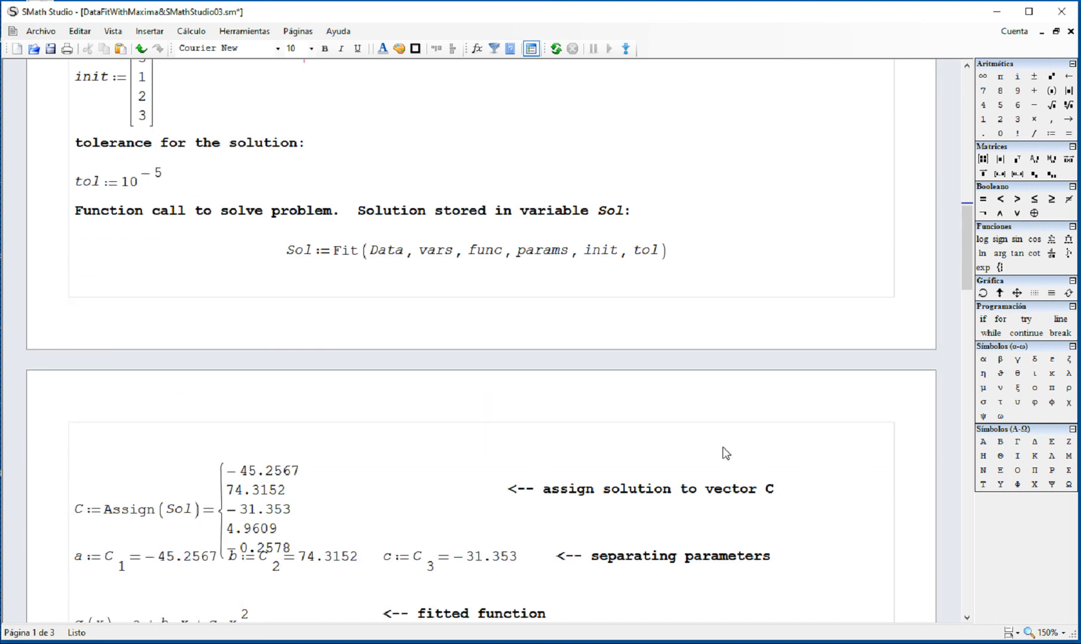
left_click(621, 529)
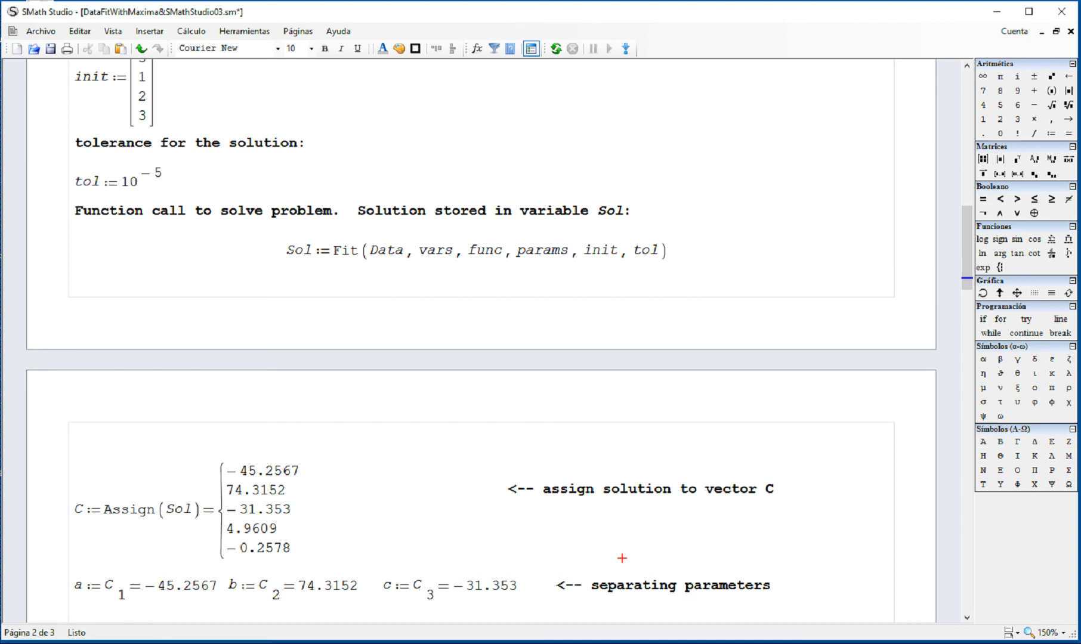
scroll(489, 546, "down", 2)
left_click(478, 526)
key("Return")
key("Return")
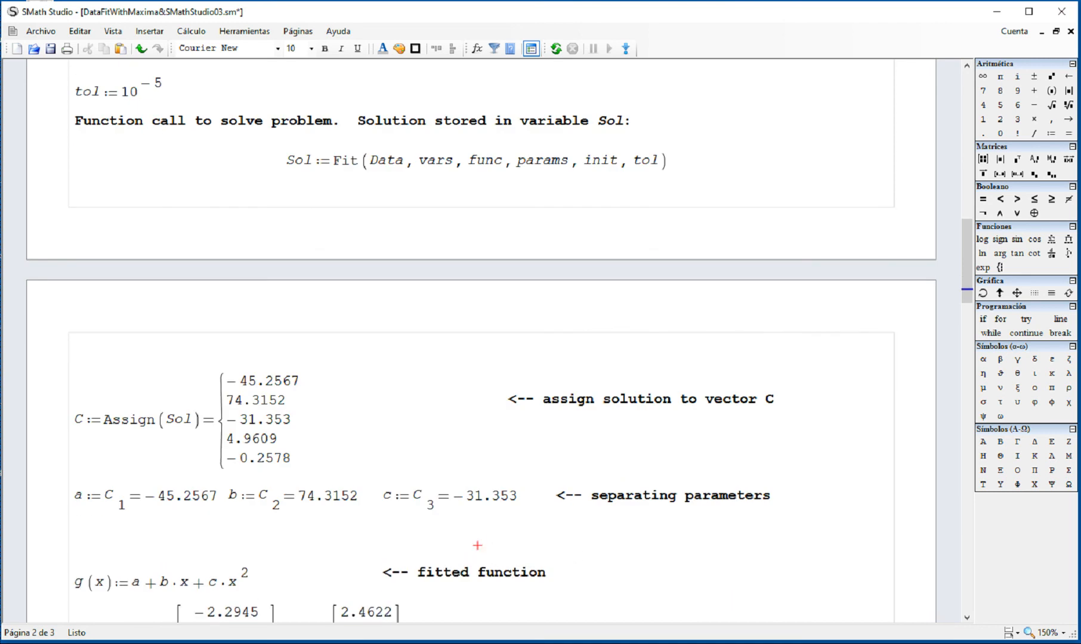
Step: Below the a, b, c row, define d as the fourth element of vector C and display its value
left_click(73, 526)
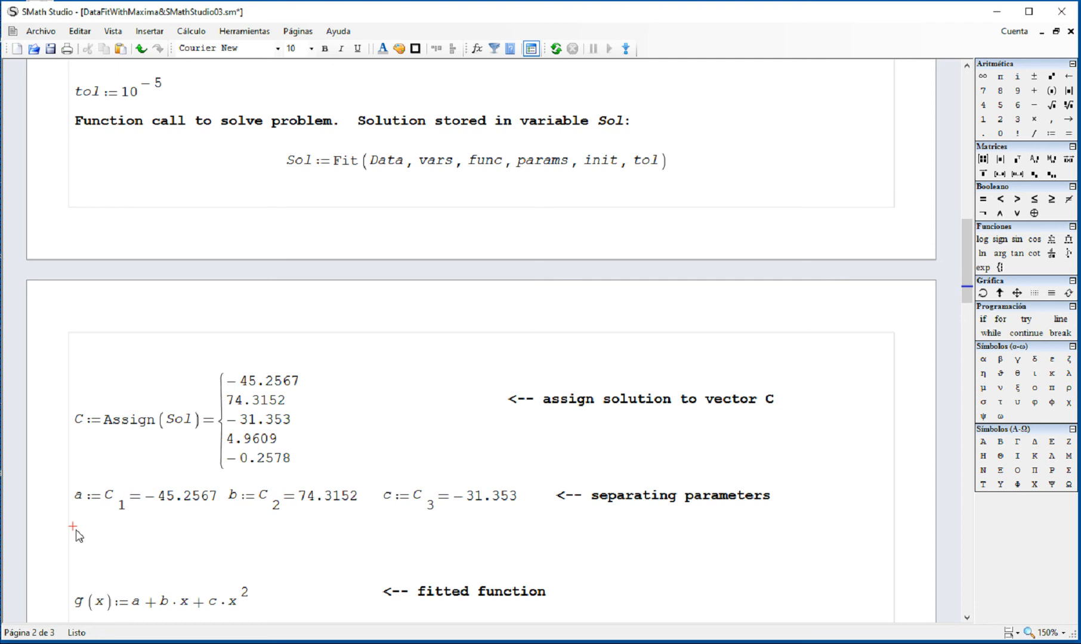
type("d:C")
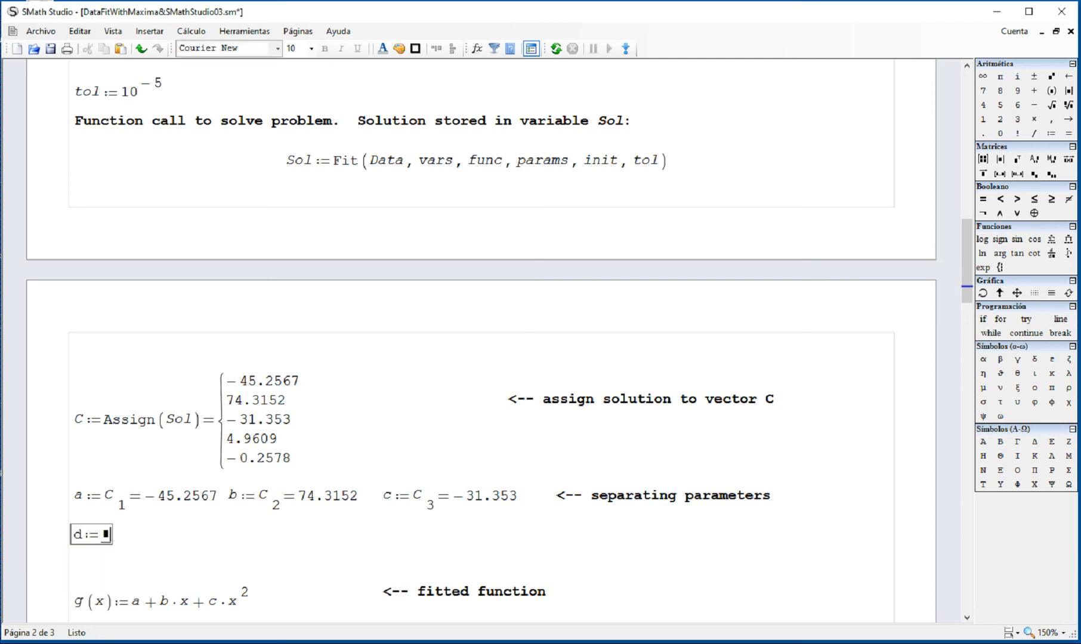
type("[")
type("4=4.9609")
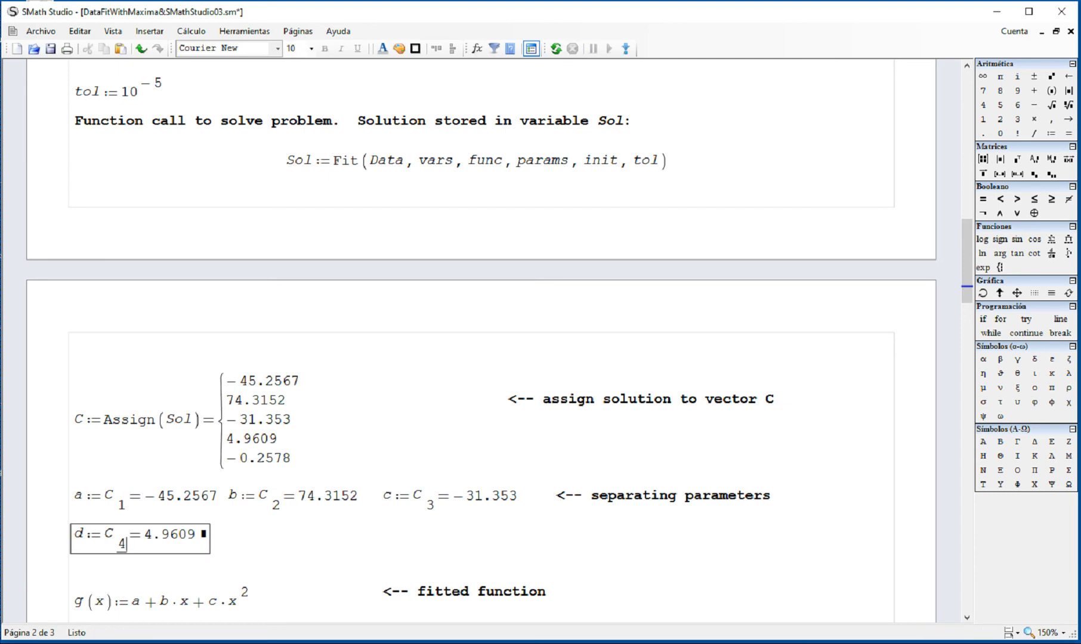
Step: Beside the d definition, define m as the fifth element of vector C and display its value
left_click(232, 528)
type("m:=")
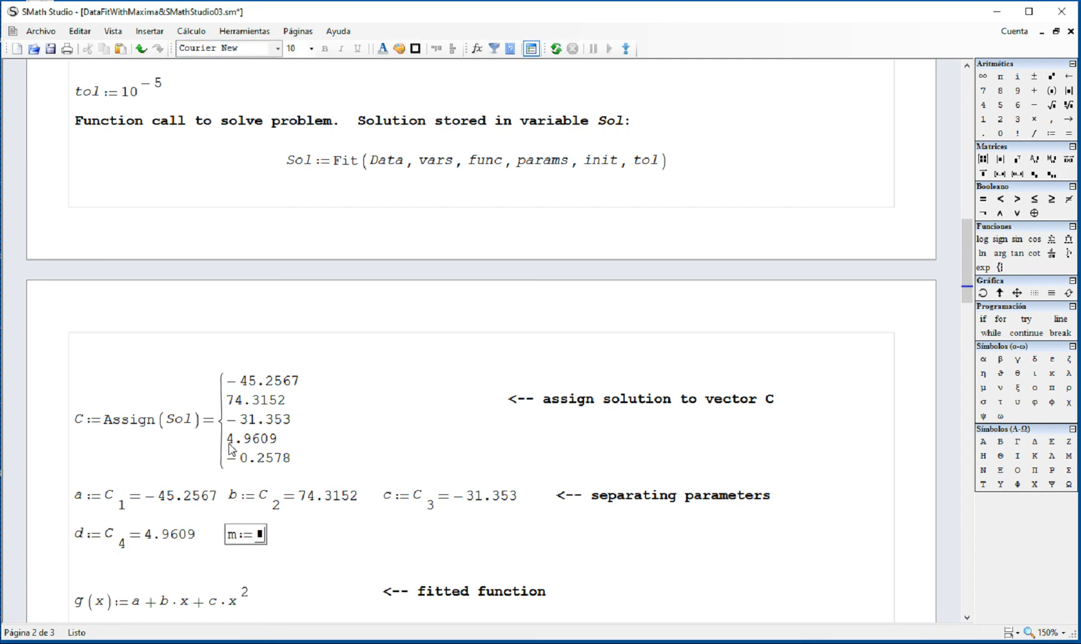
type("C")
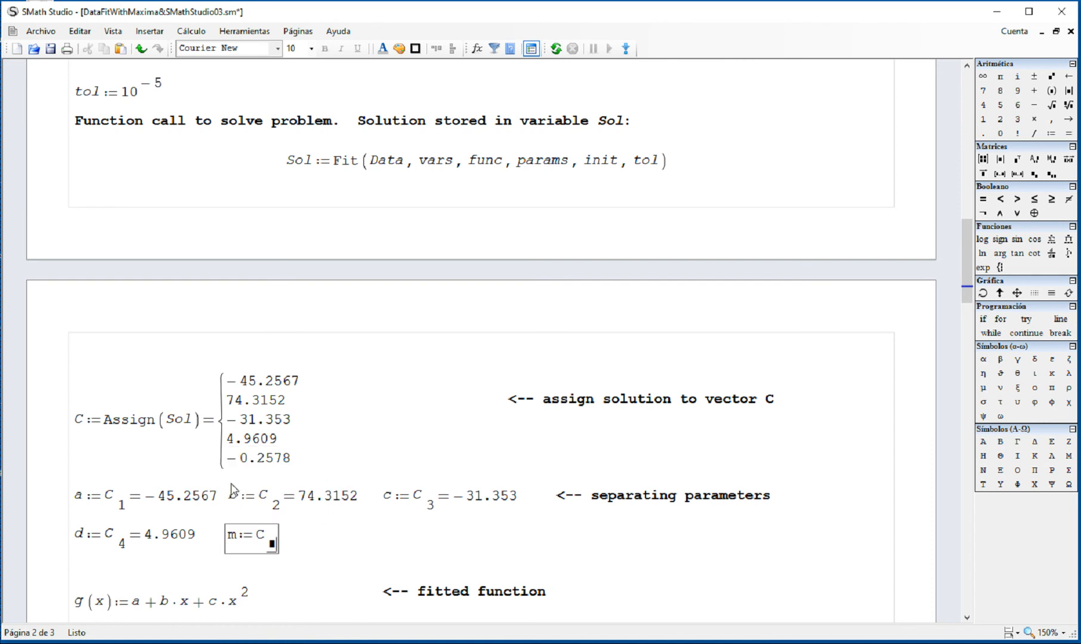
type("[5=−0.2578")
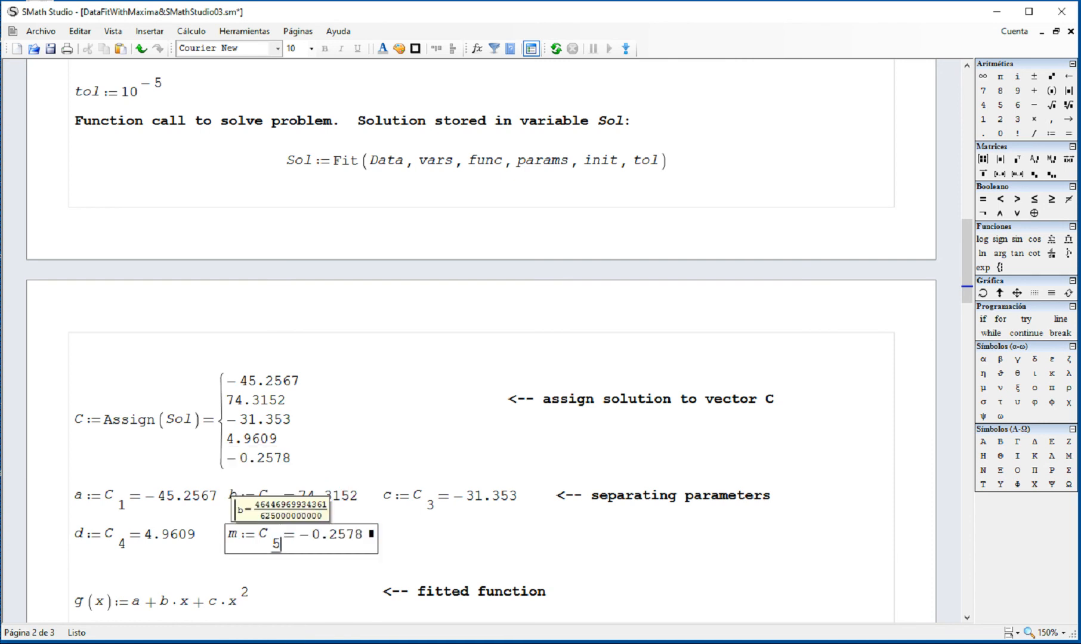
left_click(484, 545)
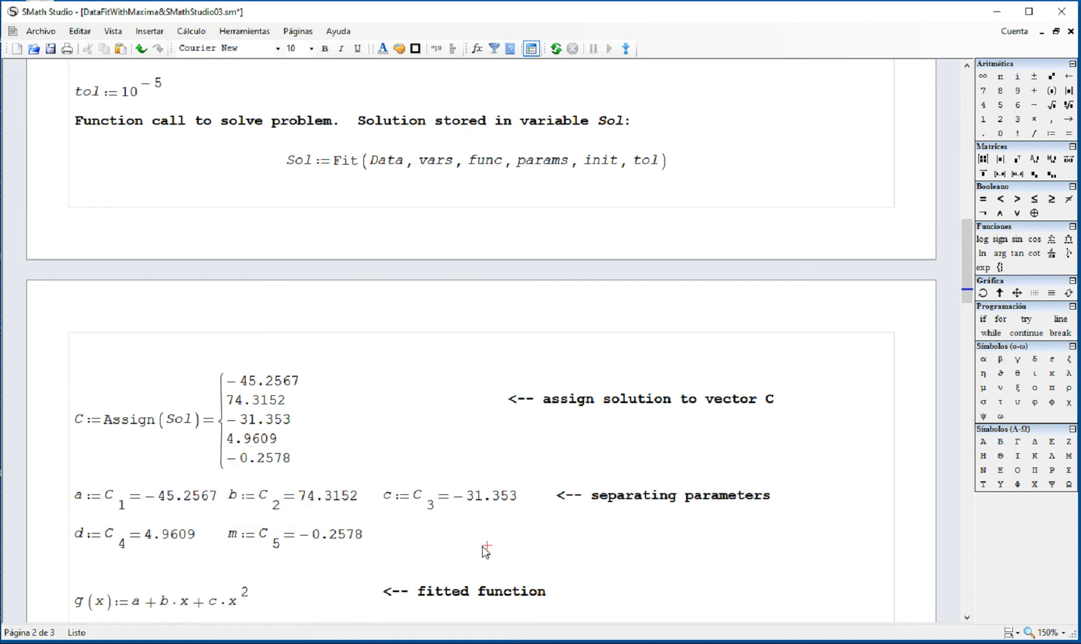
Step: Extend the fitted function g(x) with the terms d·x^3 and m·x^4 and recalculate
left_click(239, 609)
type("+d")
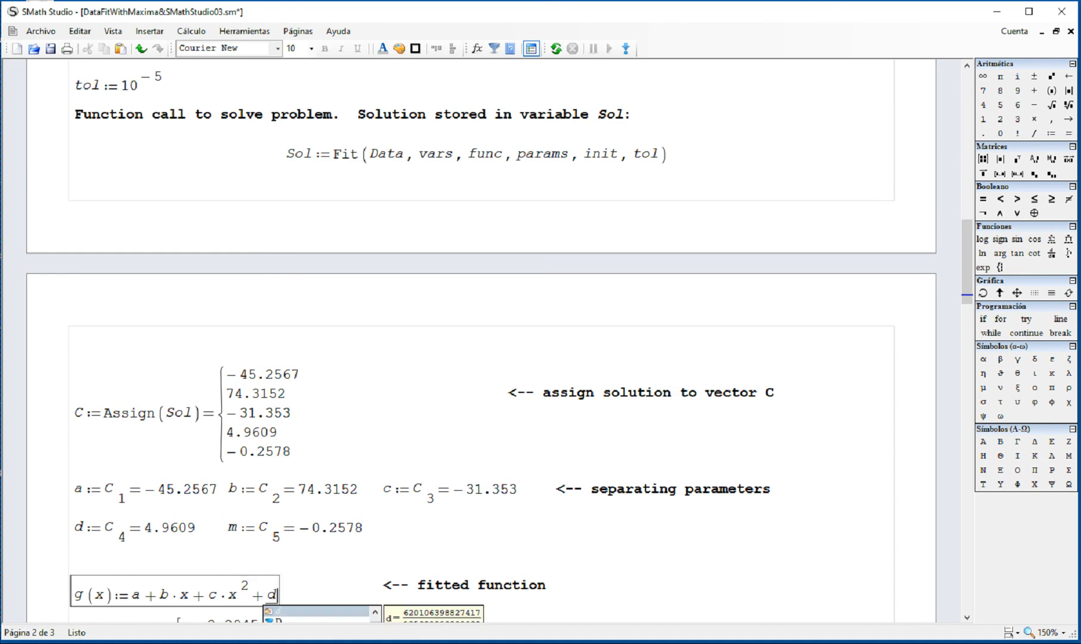
type("*x^3")
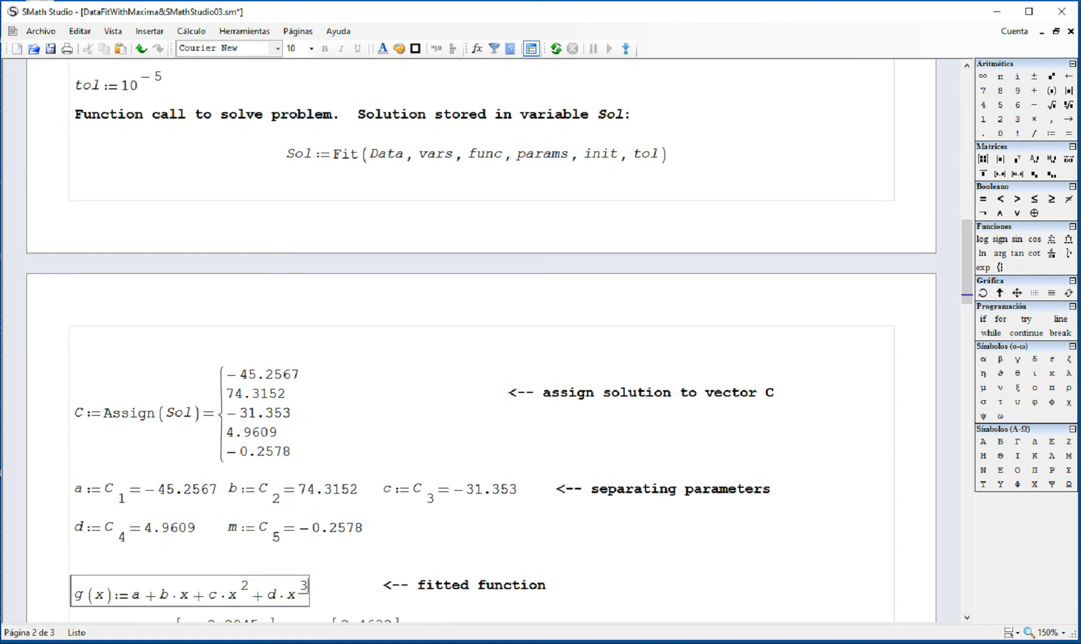
type("+m*x")
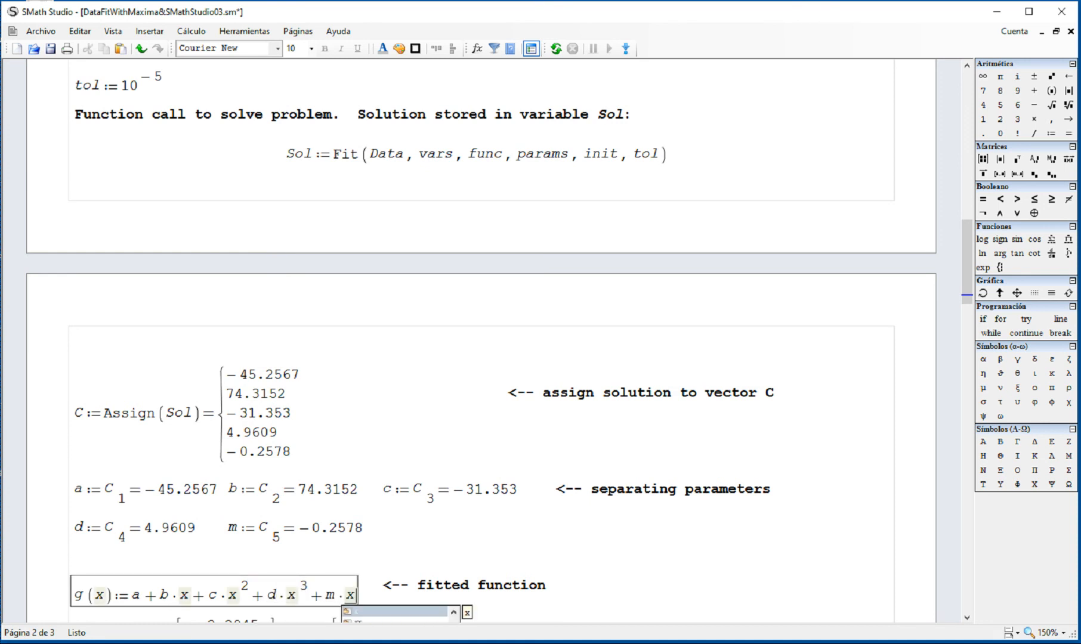
type("^4")
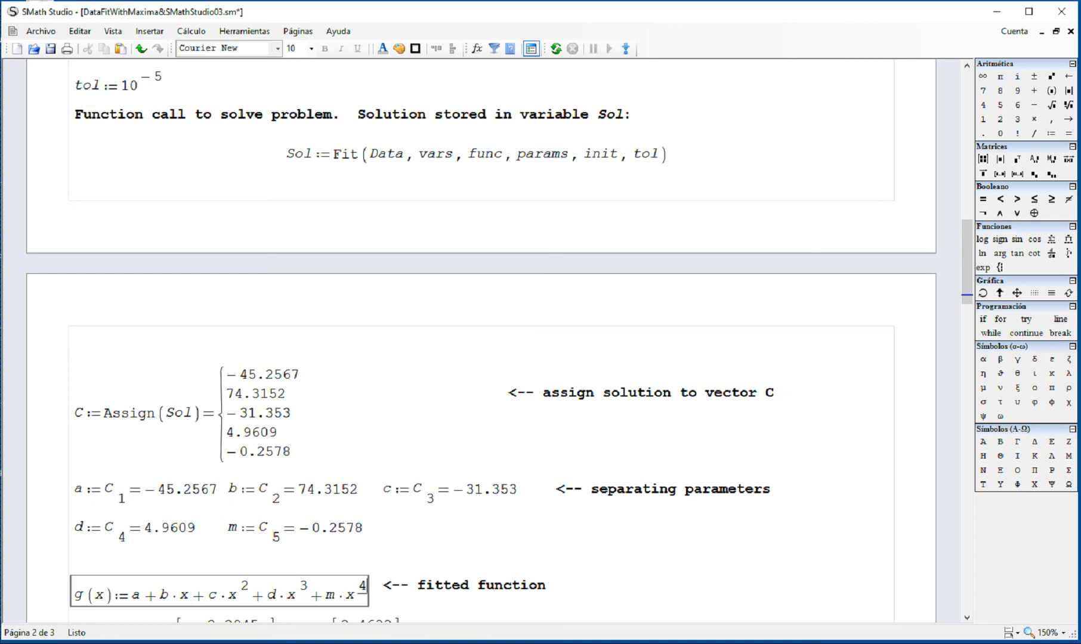
left_click(574, 549)
Step: Compare the quartic fit's data and plot with the original data, and switch to the Notepad window from the worksheet's beginning
scroll(723, 574, "down", 3)
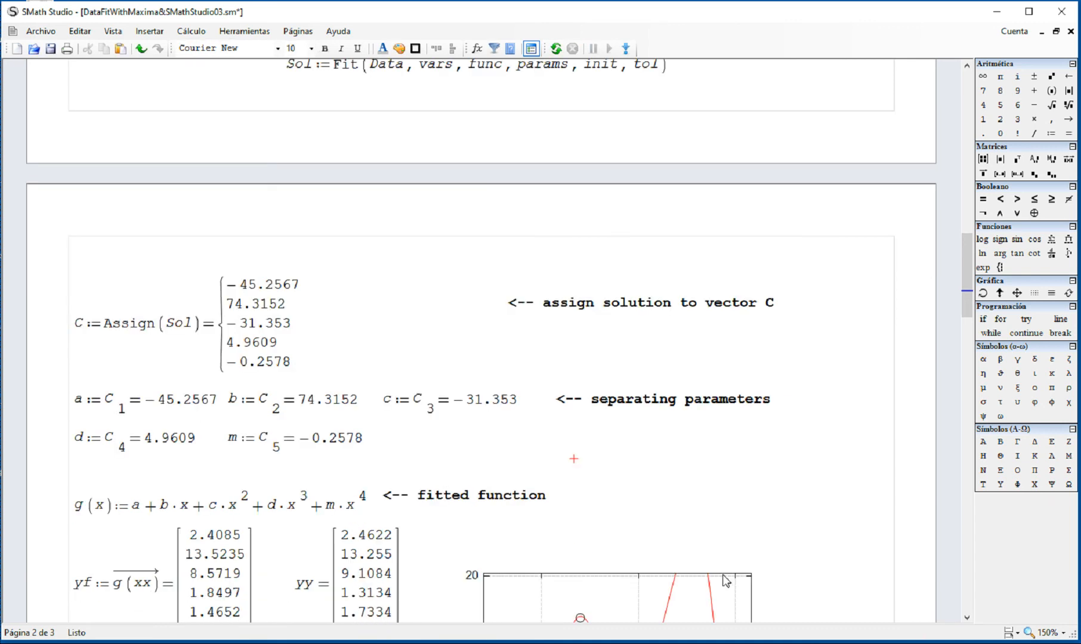
scroll(725, 581, "down", 3)
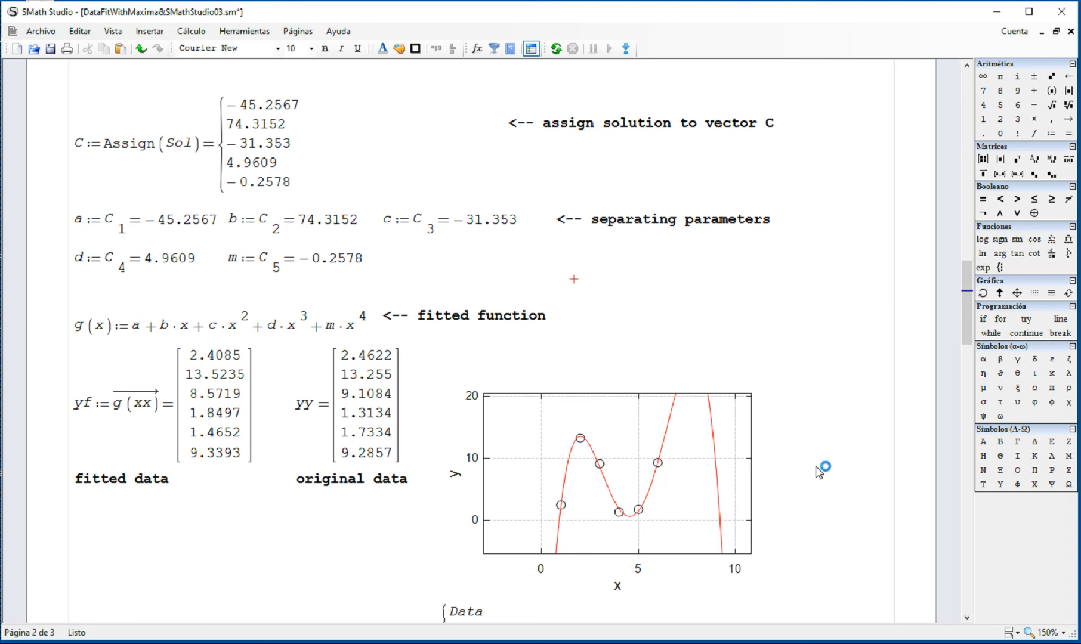
scroll(815, 470, "up", 5)
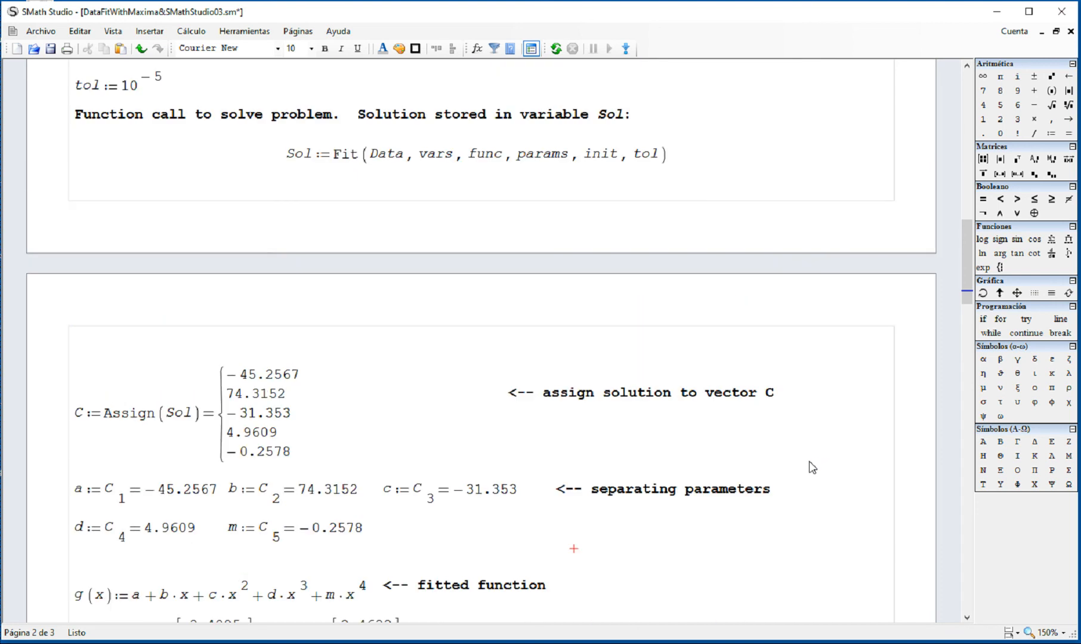
scroll(811, 467, "down", 5)
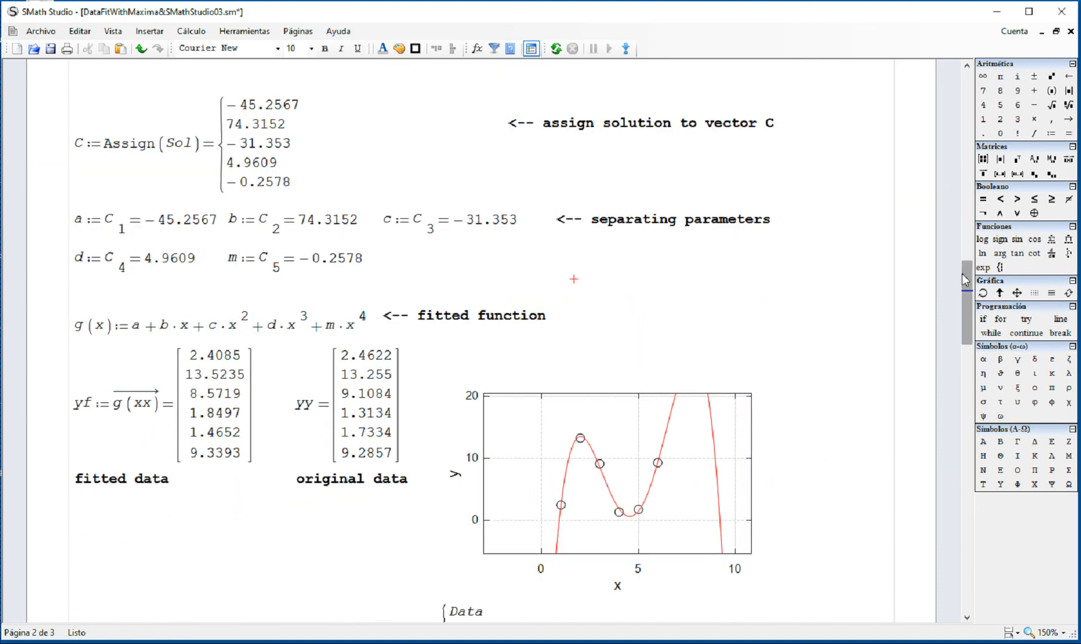
left_click_drag(965, 297, 992, 89)
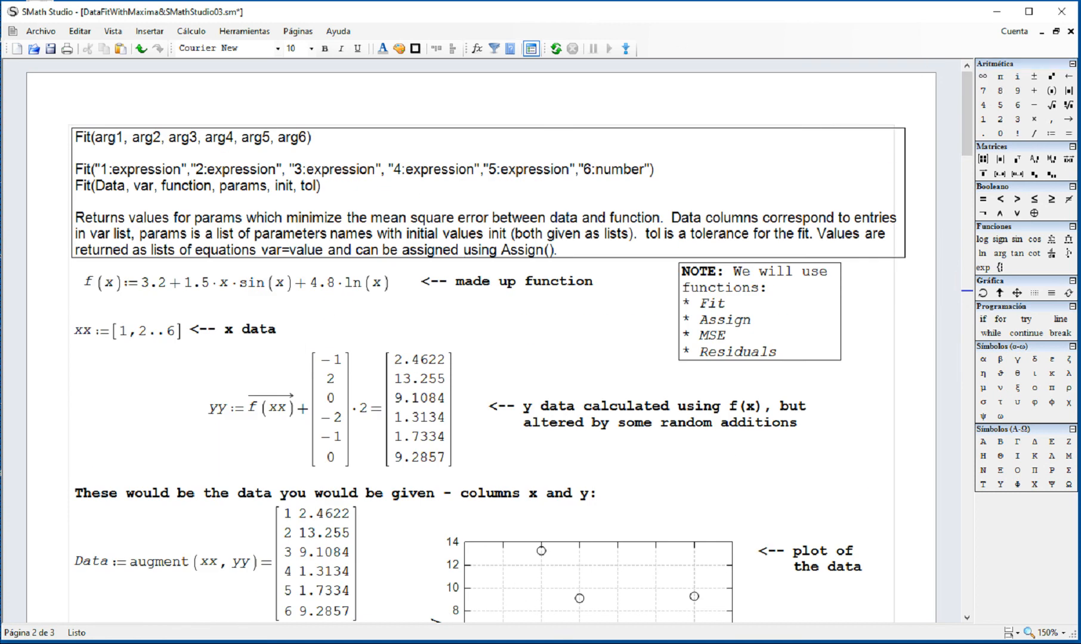
key("alt+Tab")
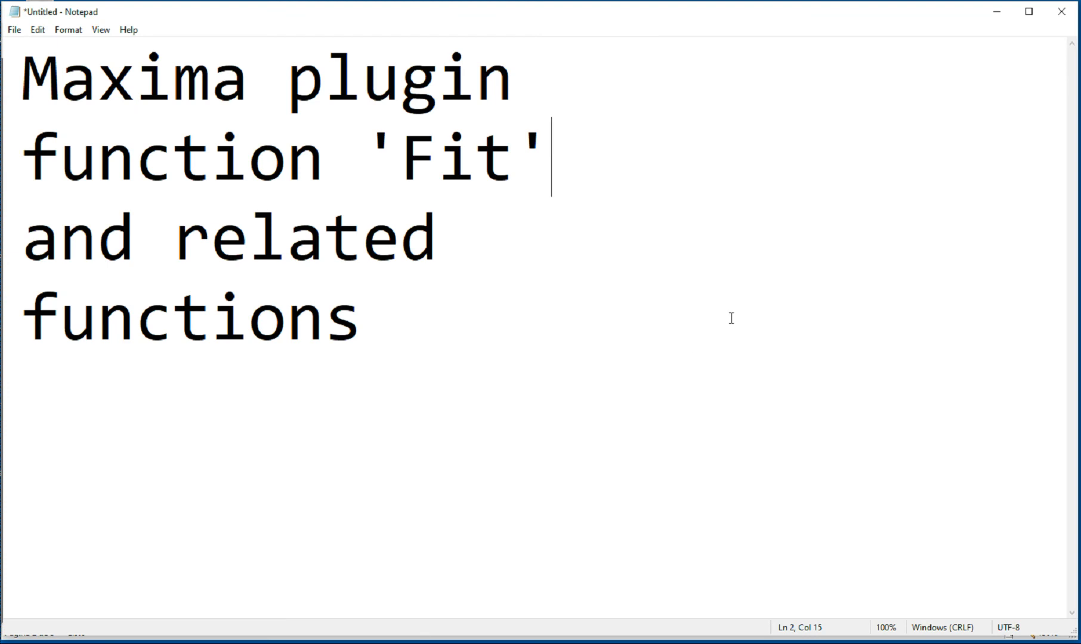